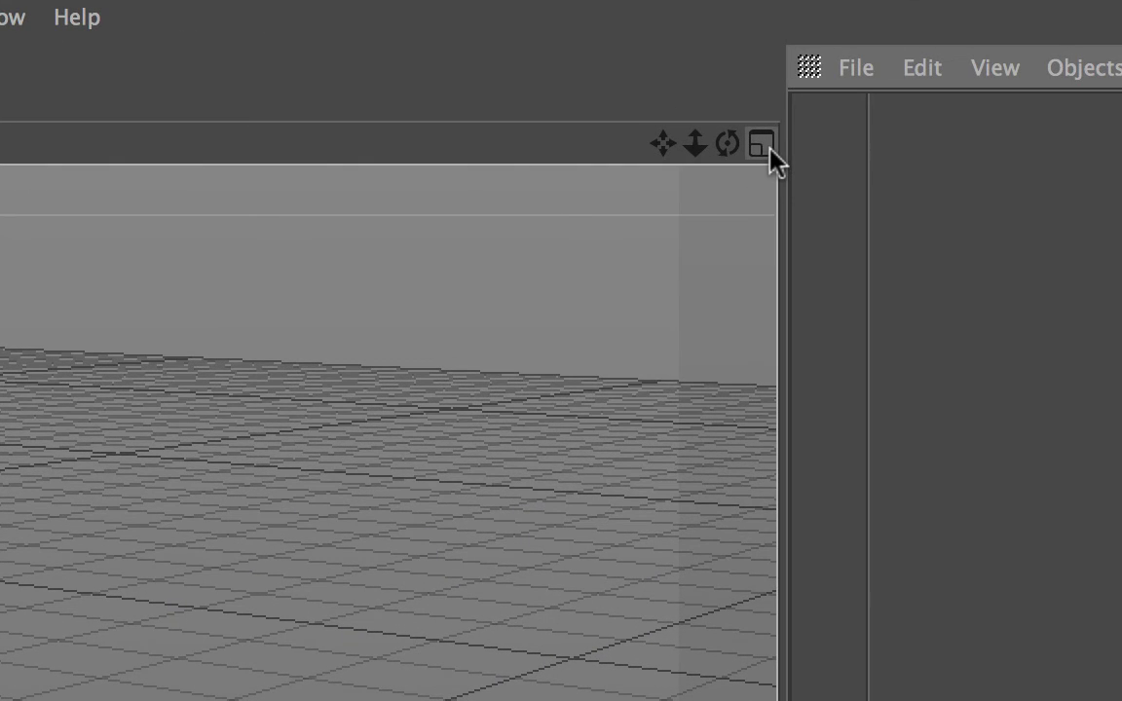
# In the Front view, start a Bezier spline at the origin with a straight base along positive X and a small rounded foot edge.
pyautogui.click(763, 146)
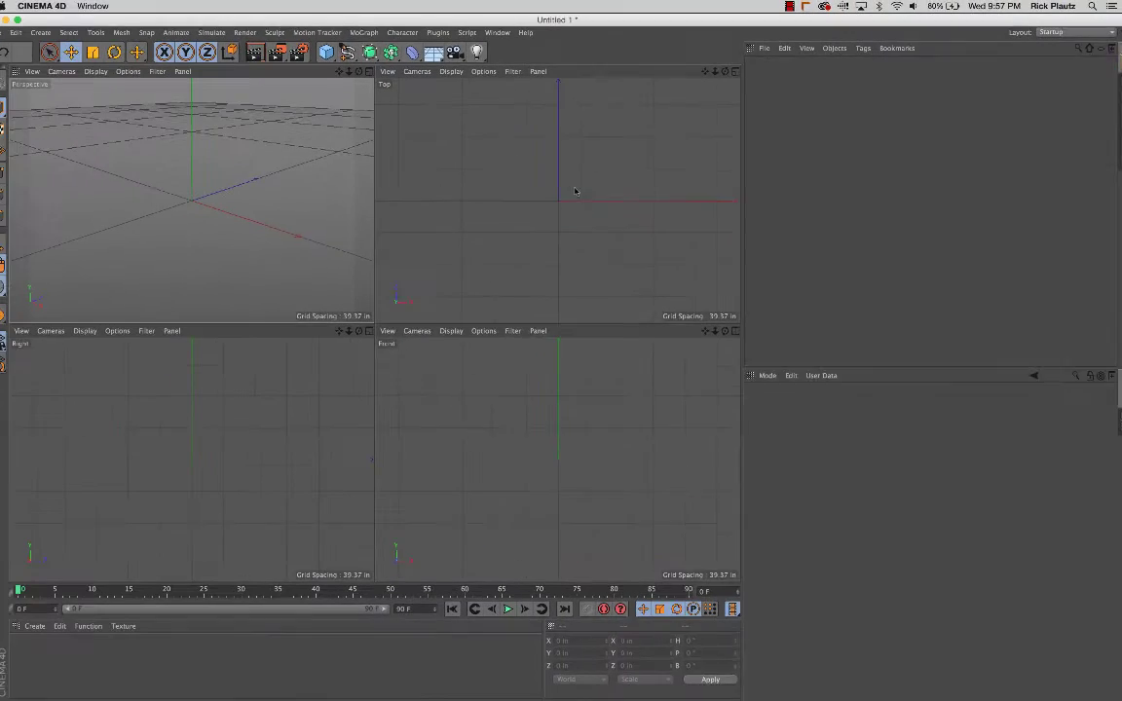
pyautogui.click(735, 326)
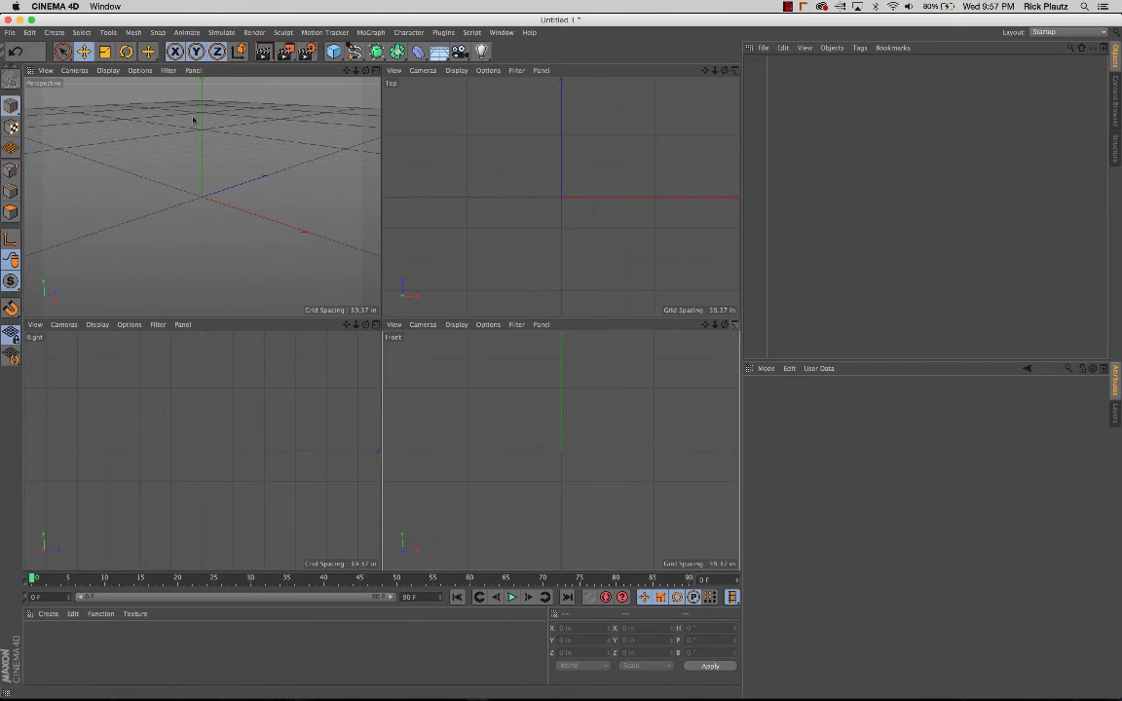
pyautogui.keyDown('alt'); pyautogui.moveTo(404, 224); pyautogui.dragTo(243, 220, button='right'); pyautogui.keyUp('alt')
pyautogui.keyDown('alt'); pyautogui.moveTo(403, 166); pyautogui.dragTo(405, 360, button='middle'); pyautogui.keyUp('alt')
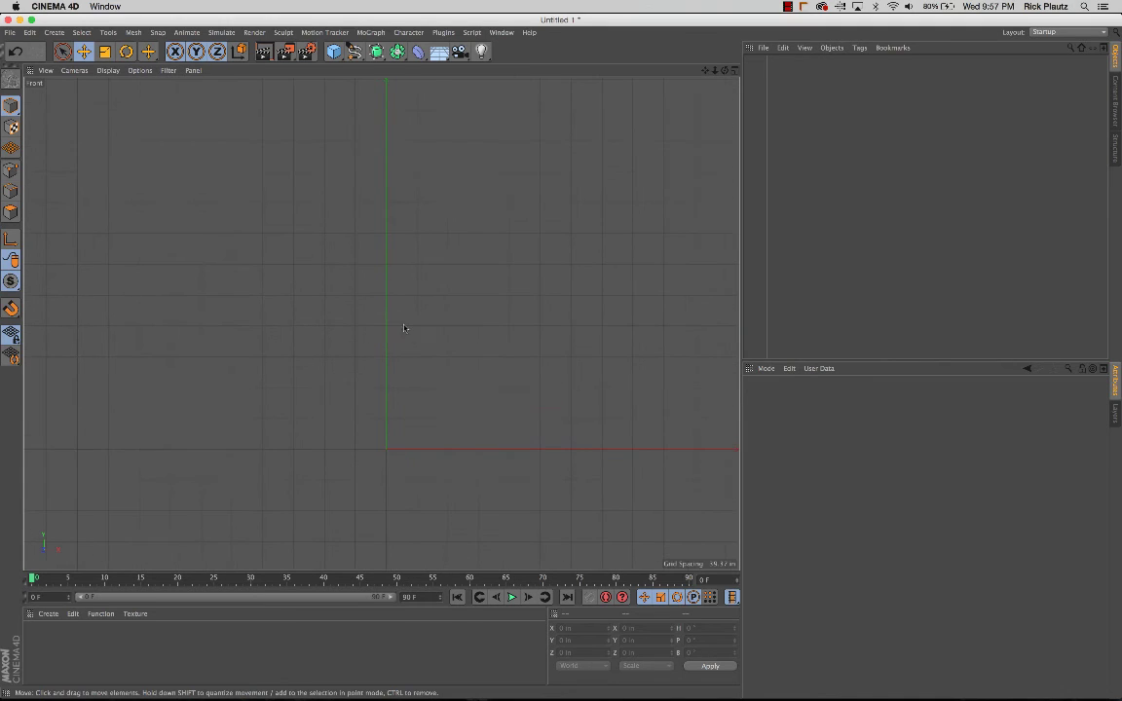
pyautogui.scroll(1, 396, 199)
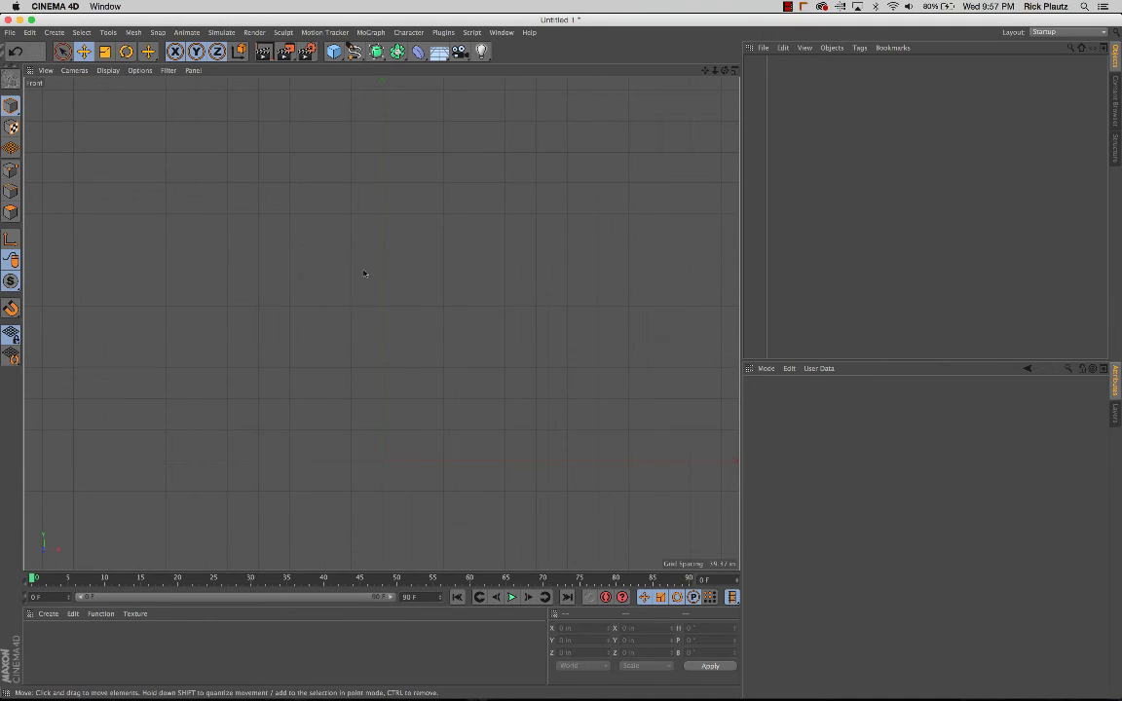
pyautogui.keyDown('alt'); pyautogui.moveTo(396, 265); pyautogui.dragTo(396, 289, button='middle'); pyautogui.keyUp('alt')
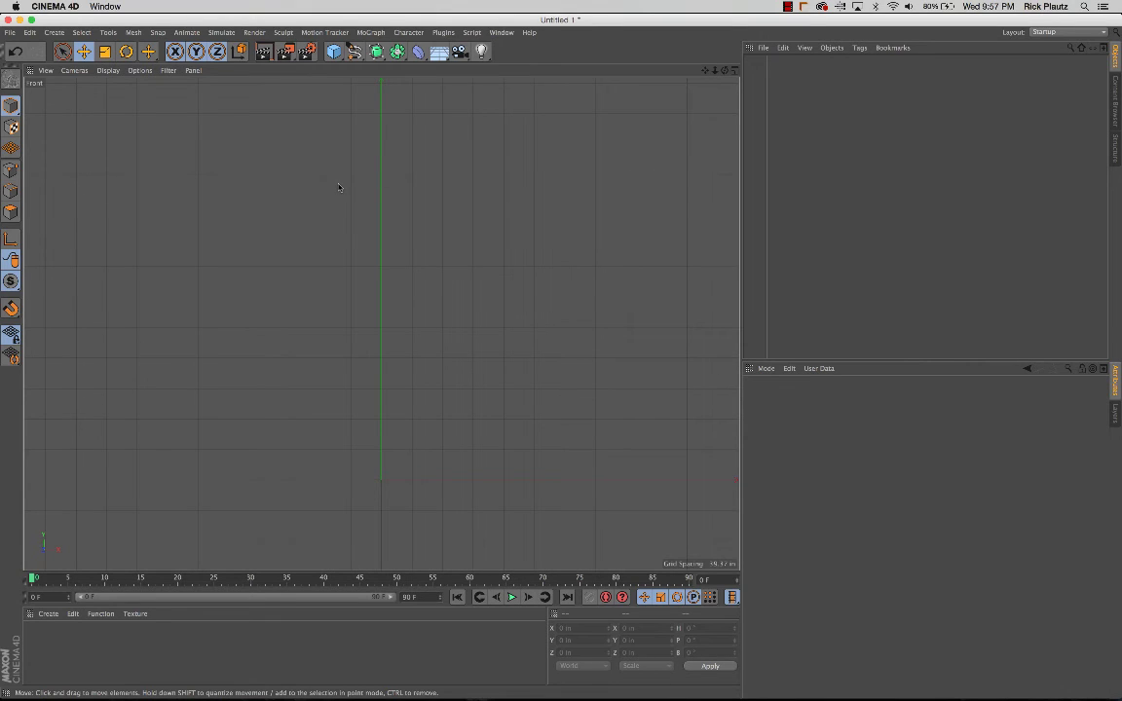
pyautogui.click(354, 51)
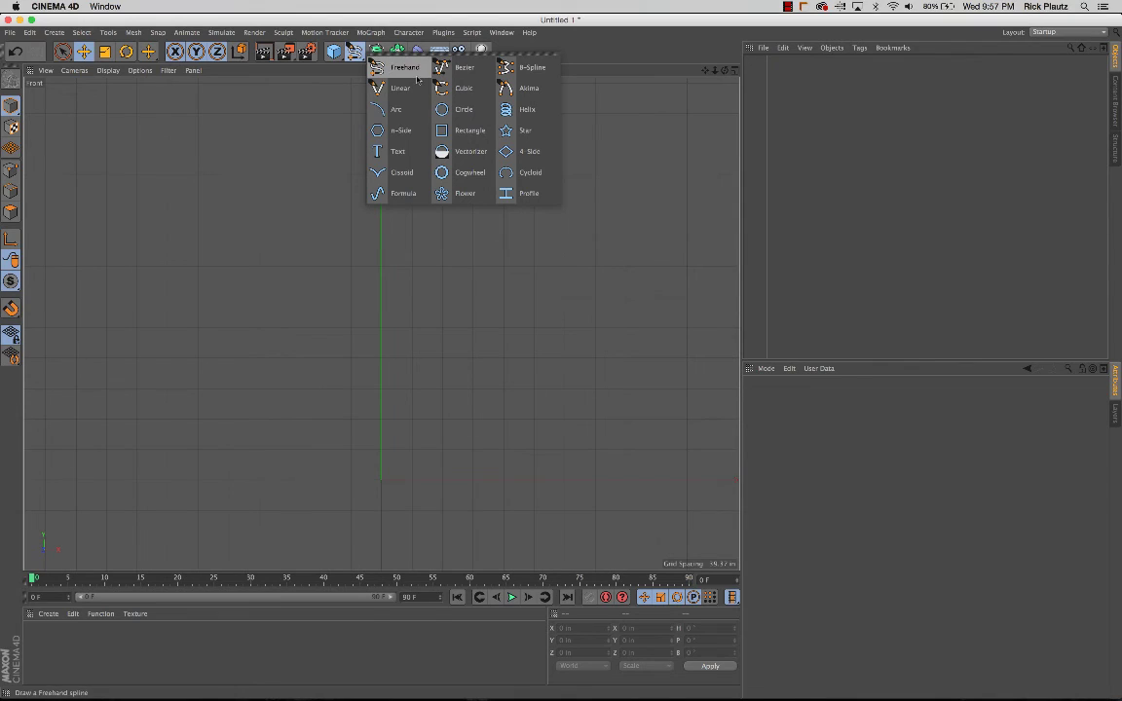
pyautogui.click(461, 70)
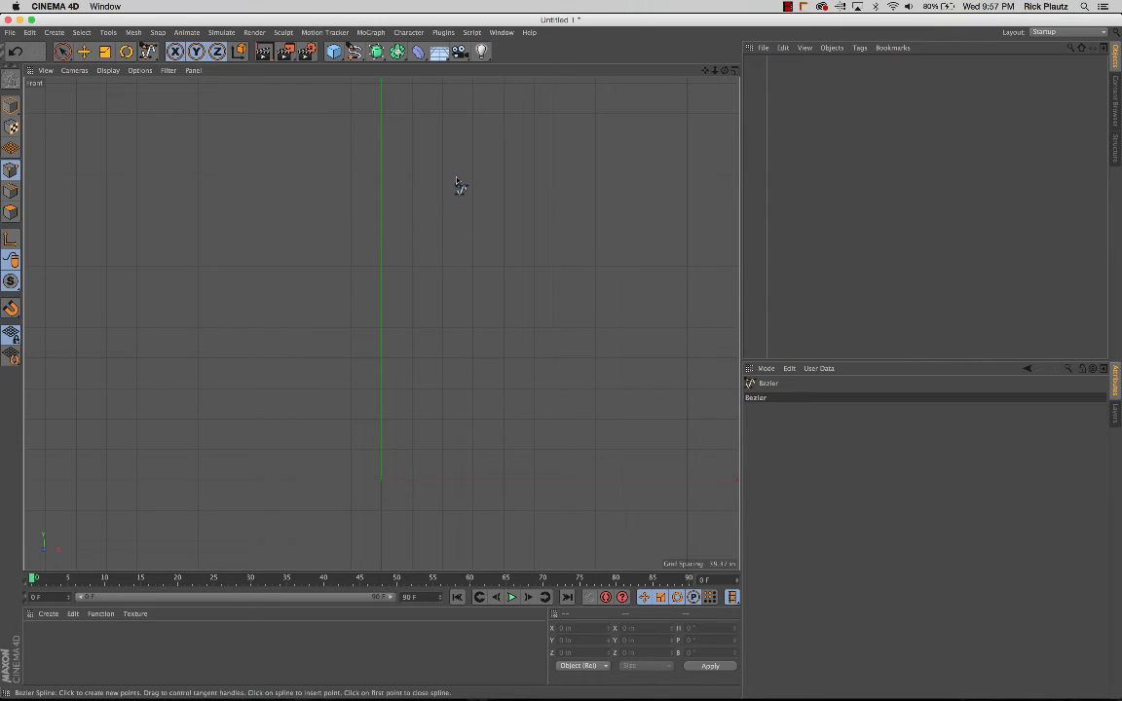
pyautogui.click(382, 481)
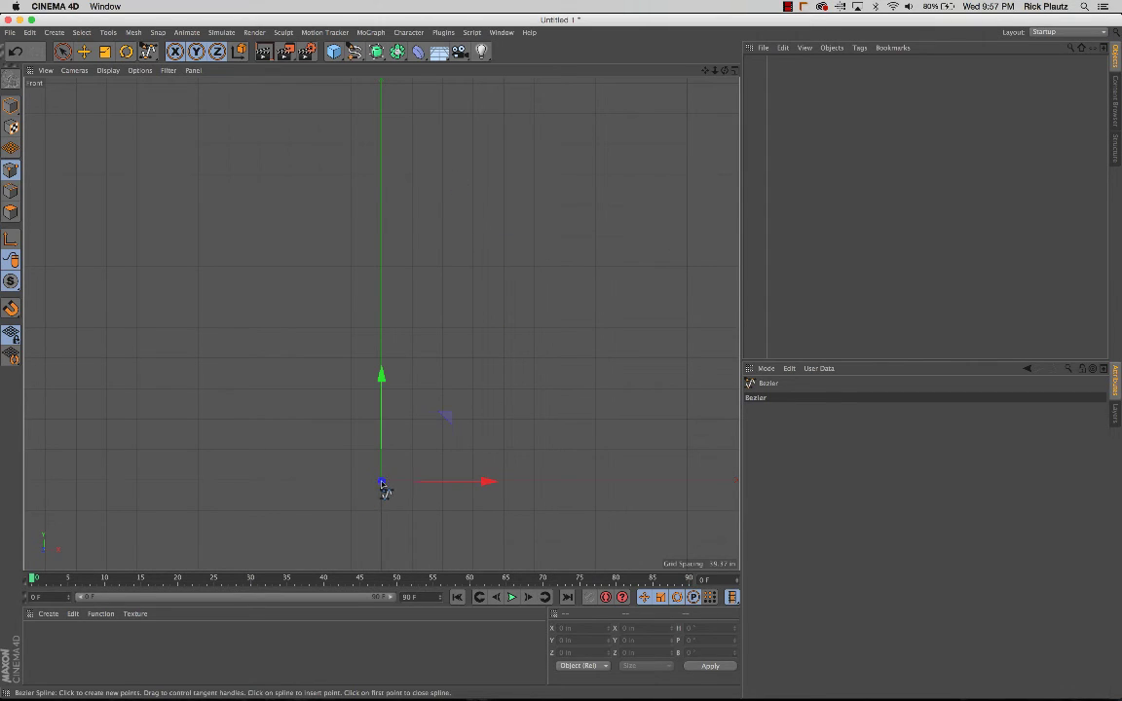
pyautogui.click(505, 482)
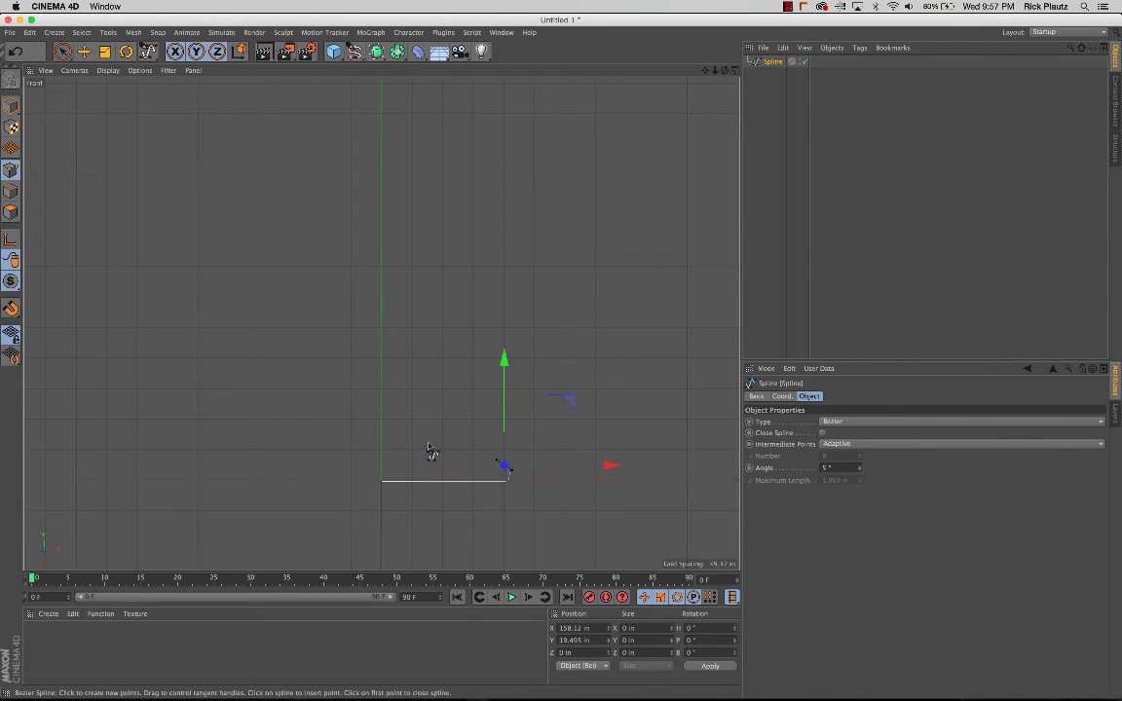
# Extend the spline upward through a narrow curved stem and a rounded bowl, ending at a rim point about X 161 in, Y 489 in.
pyautogui.moveTo(411, 435); pyautogui.dragTo(407, 415)
pyautogui.moveTo(434, 306); pyautogui.dragTo(439, 288)
pyautogui.moveTo(526, 220); pyautogui.dragTo(541, 163)
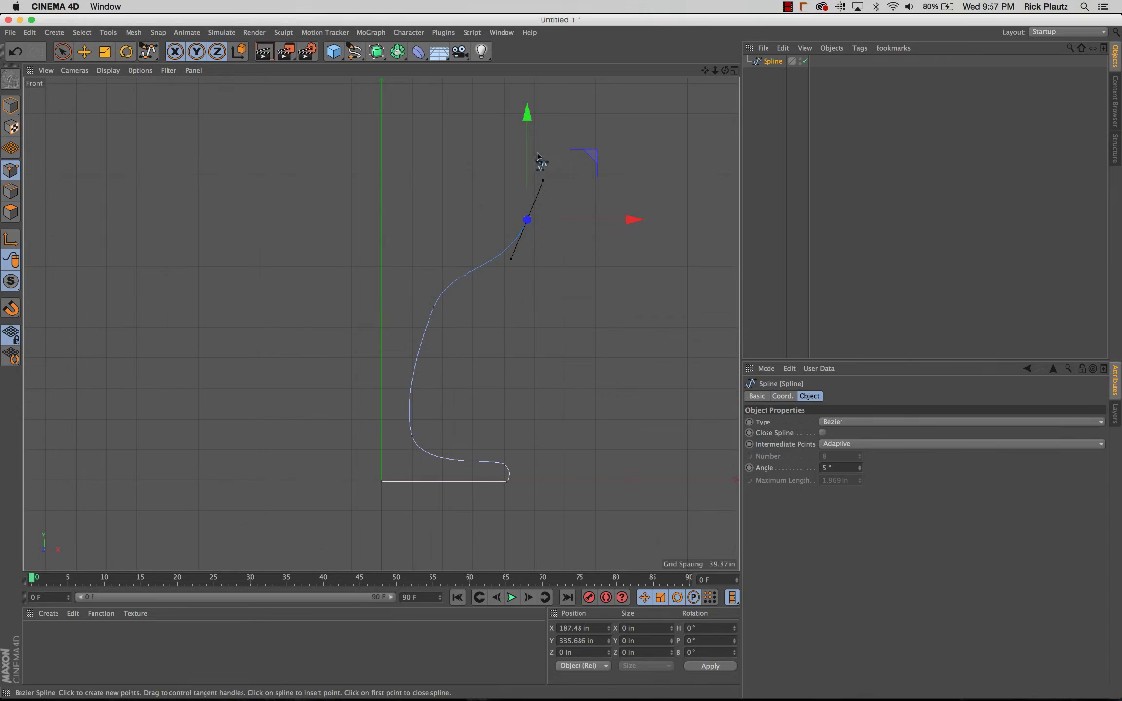
pyautogui.click(506, 101)
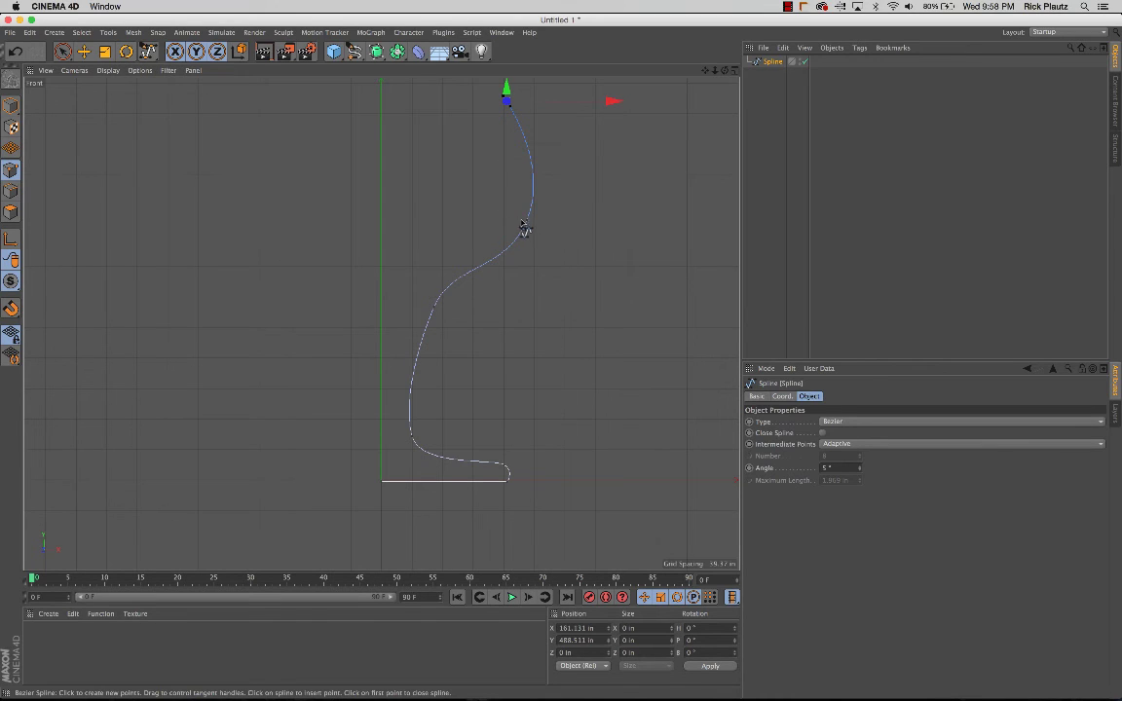
pyautogui.press('space')
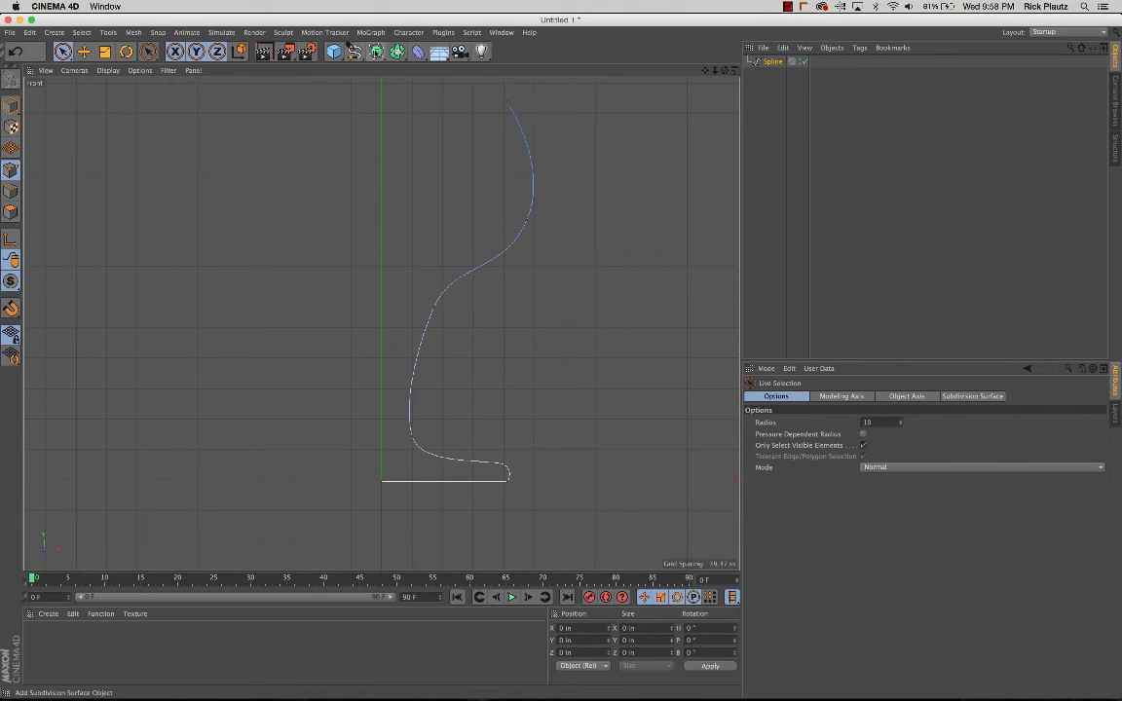
# Add a Lathe object and make the spline its child to revolve the goblet profile.
pyautogui.click(375, 51)
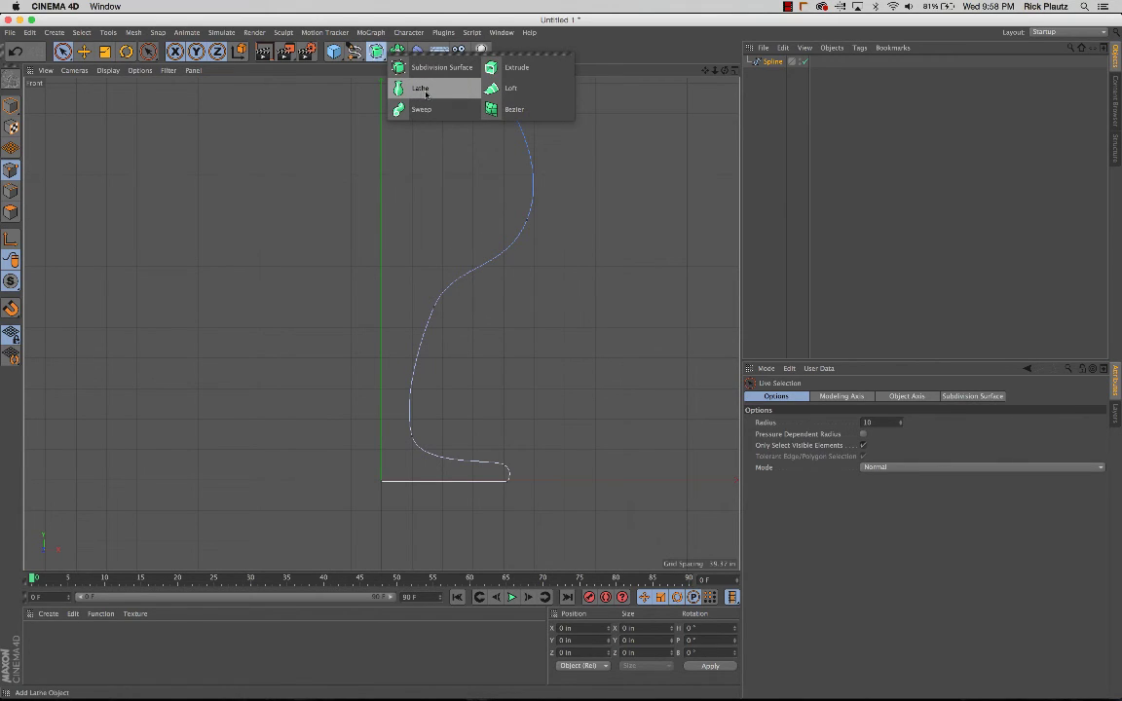
pyautogui.click(426, 92)
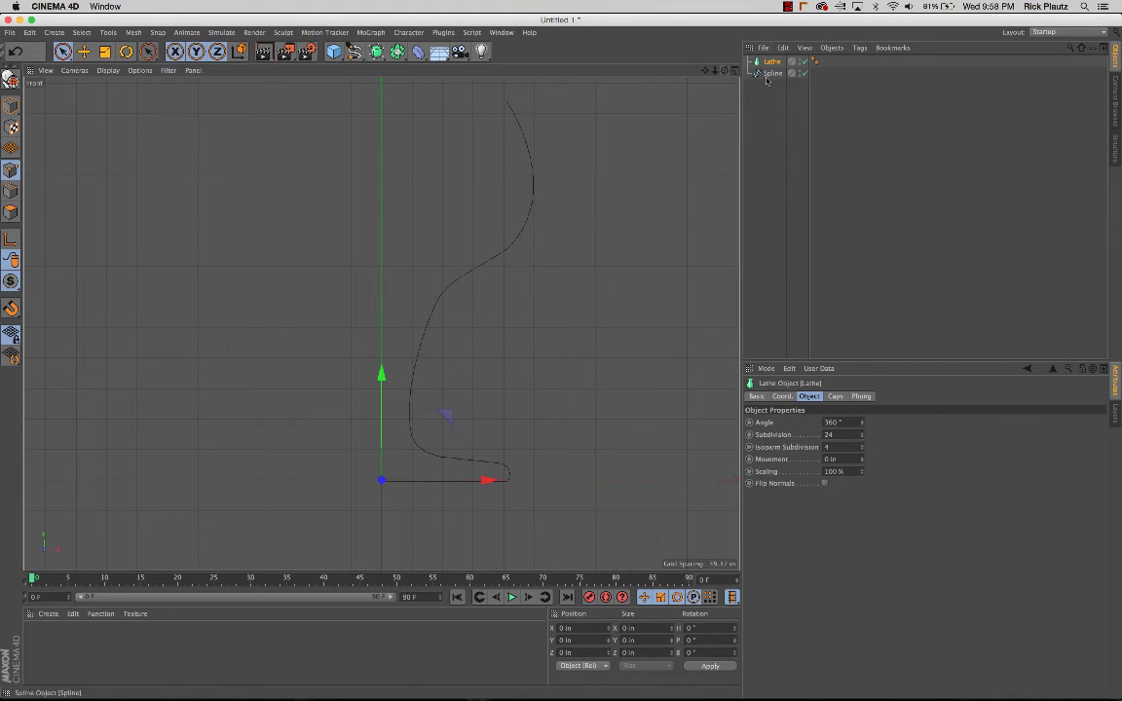
pyautogui.moveTo(772, 76); pyautogui.dragTo(773, 64)
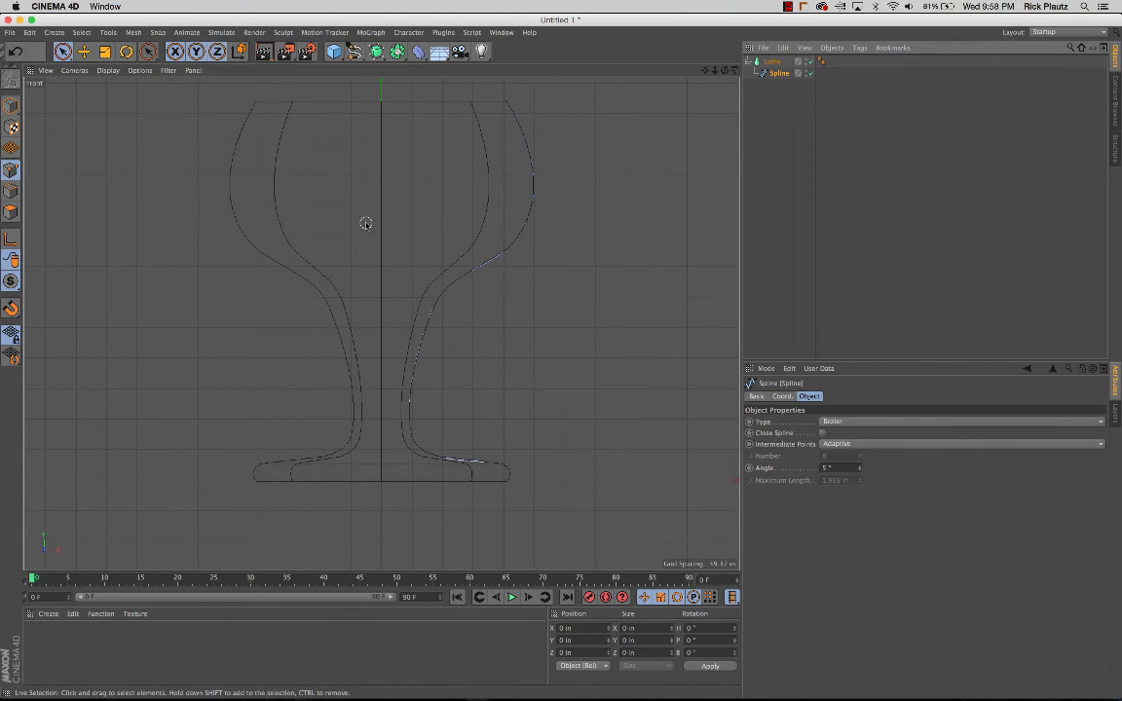
# Examine the lathed goblet in the Perspective view from several angles, ending close on the bowl's rim.
pyautogui.click(734, 72)
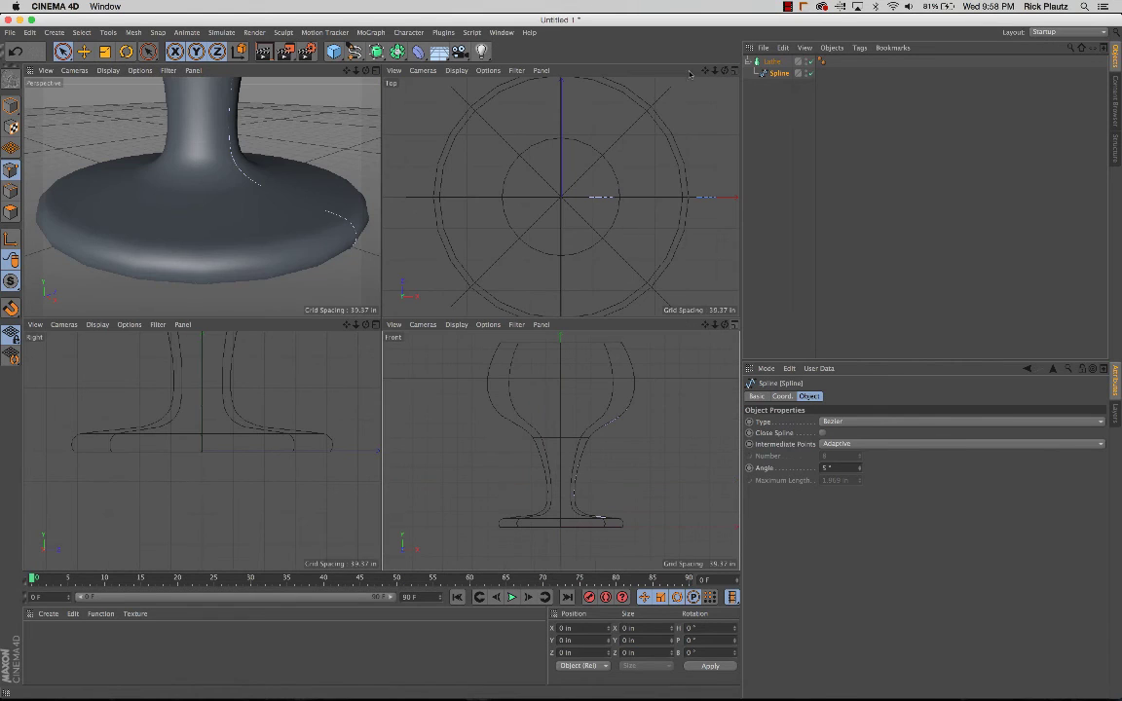
pyautogui.click(375, 71)
pyautogui.keyDown('alt'); pyautogui.moveTo(404, 326); pyautogui.dragTo(266, 293, button='right'); pyautogui.keyUp('alt')
pyautogui.keyDown('alt'); pyautogui.moveTo(350, 303); pyautogui.dragTo(341, 398, button='middle'); pyautogui.keyUp('alt')
pyautogui.keyDown('alt'); pyautogui.moveTo(385, 346); pyautogui.dragTo(387, 373); pyautogui.keyUp('alt')
pyautogui.keyDown('alt'); pyautogui.moveTo(387, 308); pyautogui.dragTo(437, 310); pyautogui.keyUp('alt')
pyautogui.keyDown('alt'); pyautogui.moveTo(413, 227); pyautogui.dragTo(523, 220, button='right'); pyautogui.keyUp('alt')
pyautogui.keyDown('alt'); pyautogui.moveTo(439, 197); pyautogui.dragTo(507, 209); pyautogui.keyUp('alt')
pyautogui.keyDown('alt'); pyautogui.moveTo(399, 254); pyautogui.dragTo(238, 158); pyautogui.keyUp('alt')
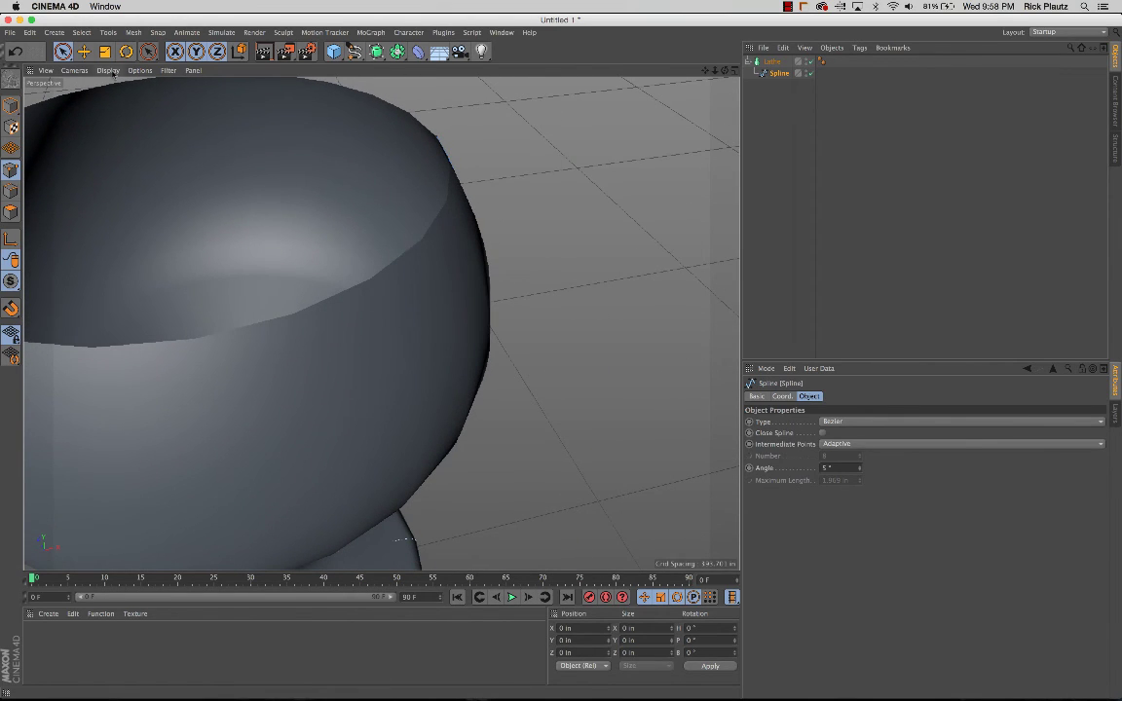
# Set the Perspective view's display to Gouraud Shading (Lines) and inspect the polygons and wall thickness at the rim.
pyautogui.click(109, 71)
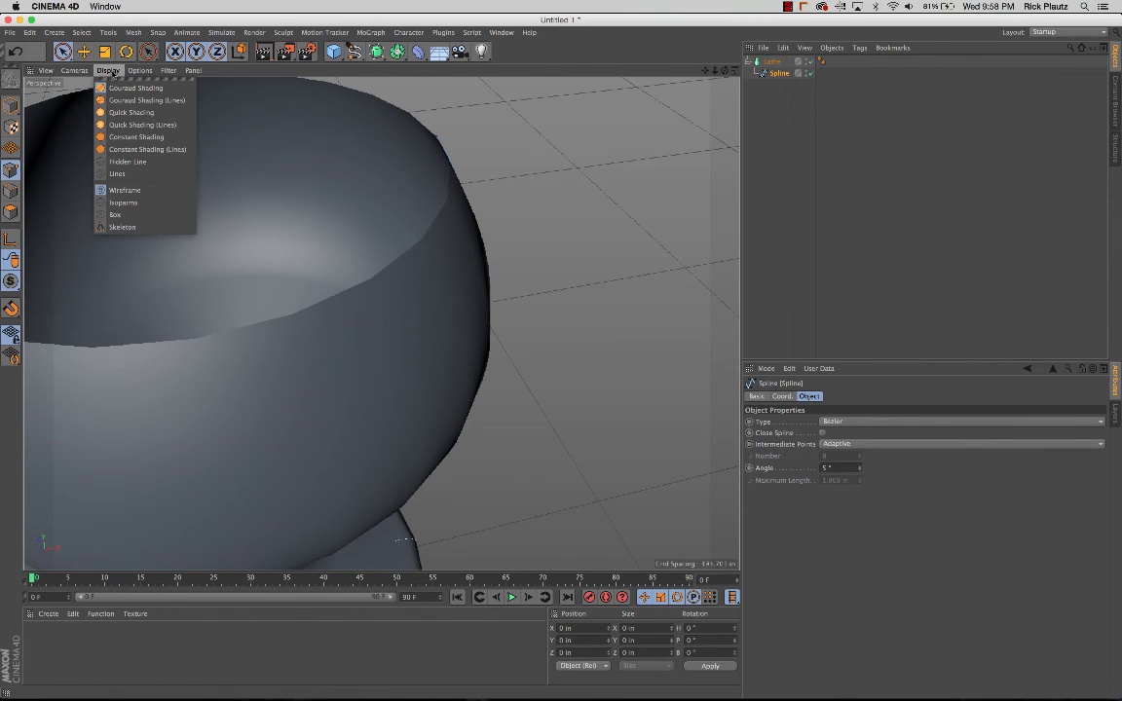
pyautogui.click(147, 101)
pyautogui.moveTo(302, 304)
pyautogui.keyDown('alt'); pyautogui.mouseDown()
pyautogui.moveTo(232, 342)
pyautogui.moveTo(295, 360)
pyautogui.mouseUp(); pyautogui.keyUp('alt')
pyautogui.keyDown('alt'); pyautogui.moveTo(284, 315); pyautogui.dragTo(416, 345); pyautogui.keyUp('alt')
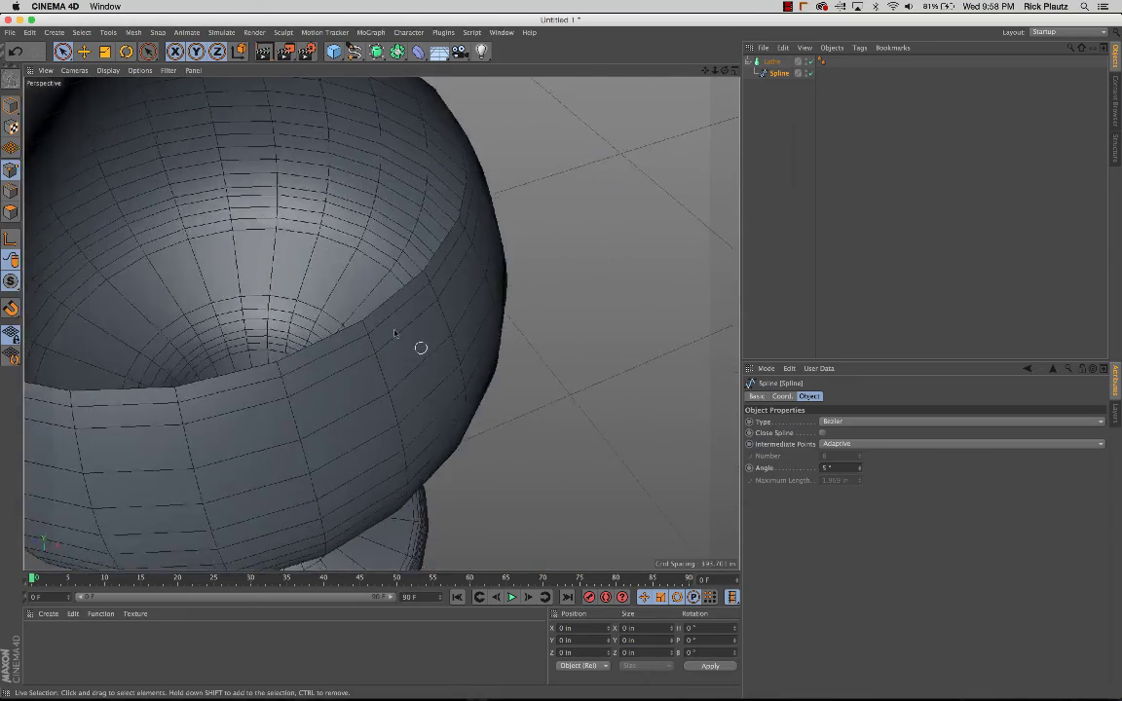
pyautogui.keyDown('alt'); pyautogui.moveTo(341, 301); pyautogui.dragTo(398, 303, button='right'); pyautogui.keyUp('alt')
pyautogui.keyDown('alt'); pyautogui.moveTo(440, 313); pyautogui.dragTo(500, 267); pyautogui.keyUp('alt')
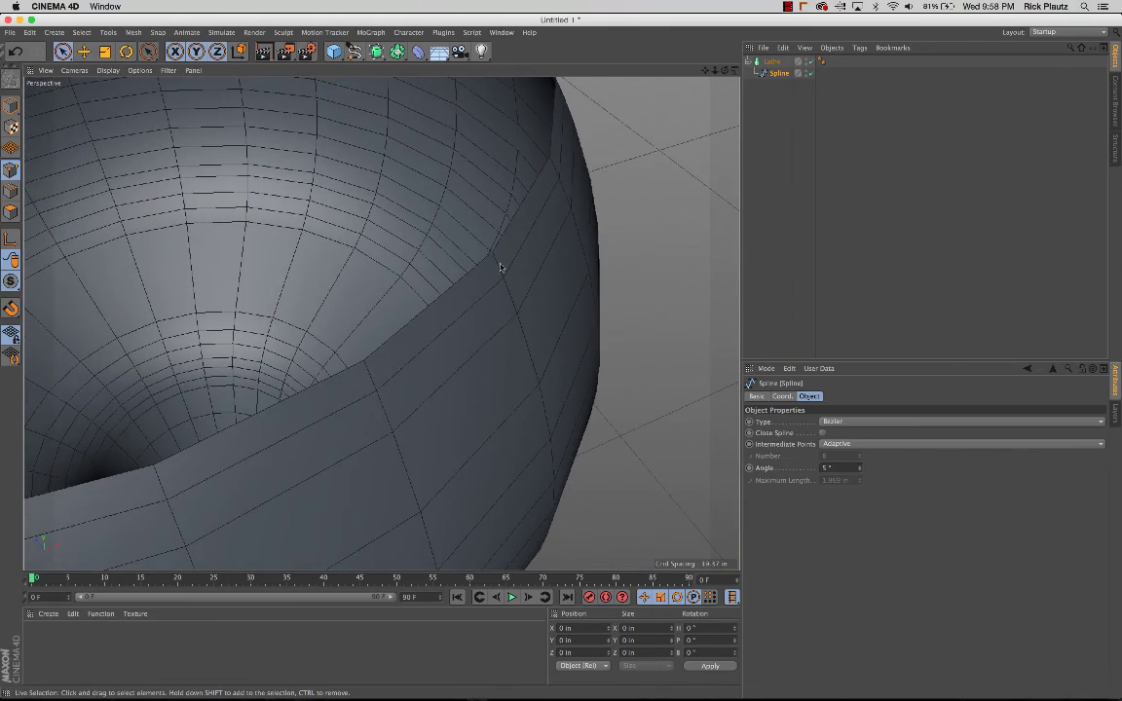
# Disable the Lathe object and show only the spline profile in the Front view.
pyautogui.click(735, 72)
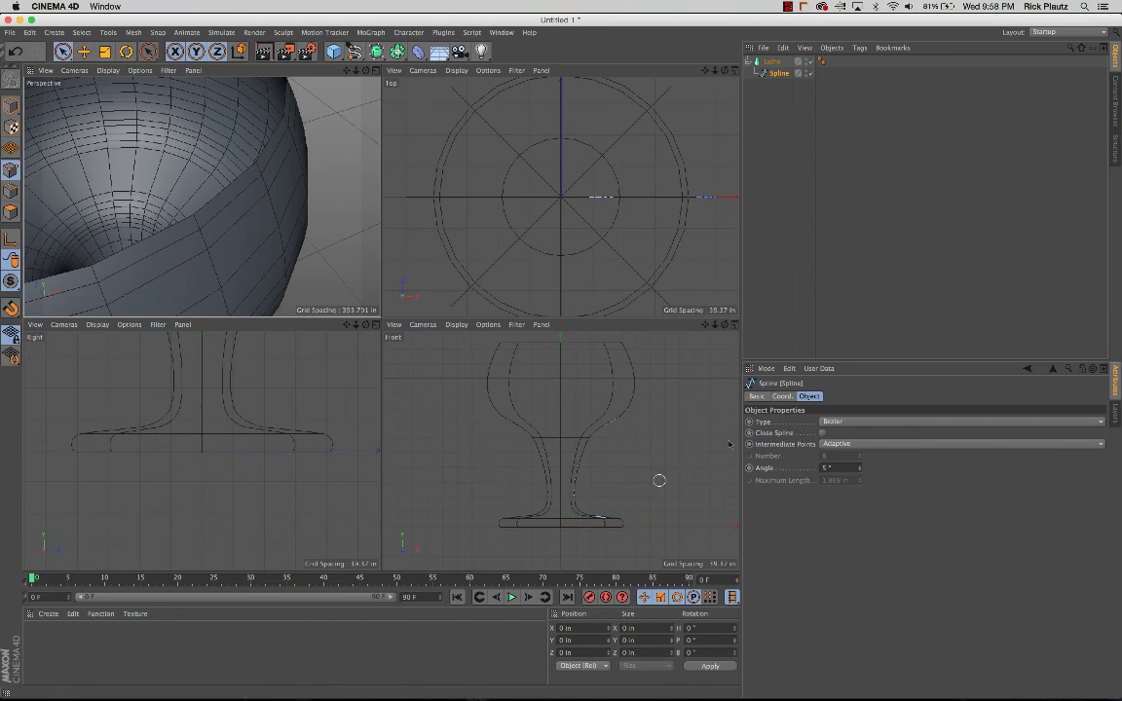
pyautogui.click(734, 326)
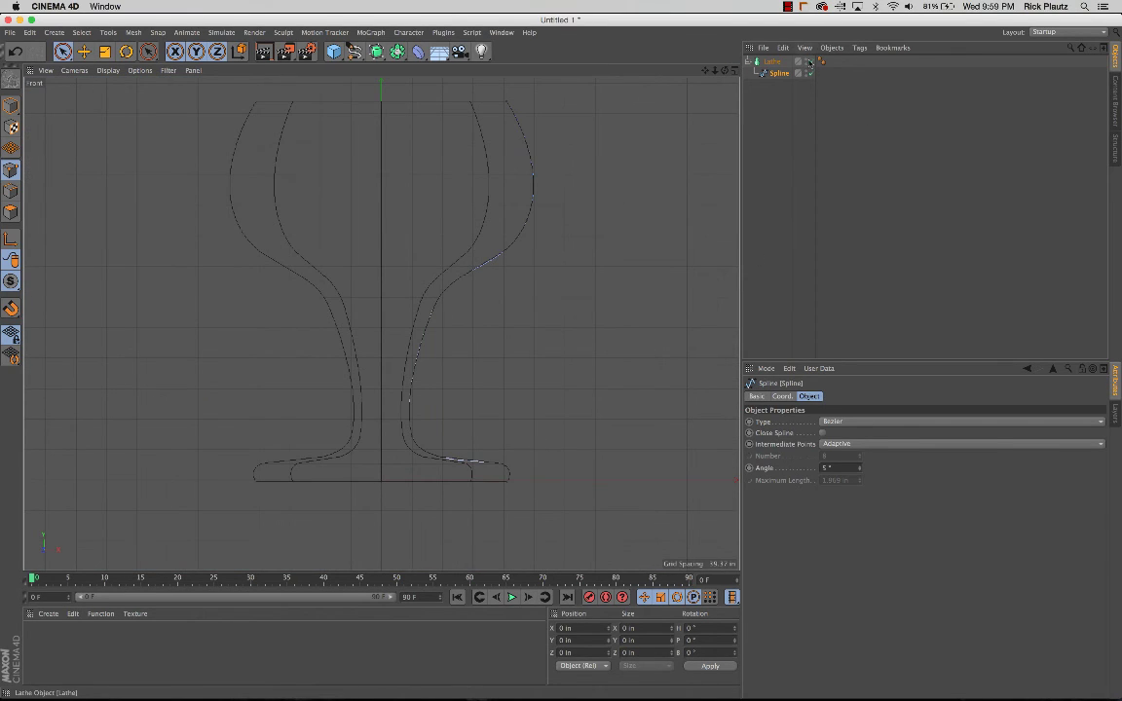
pyautogui.click(810, 61)
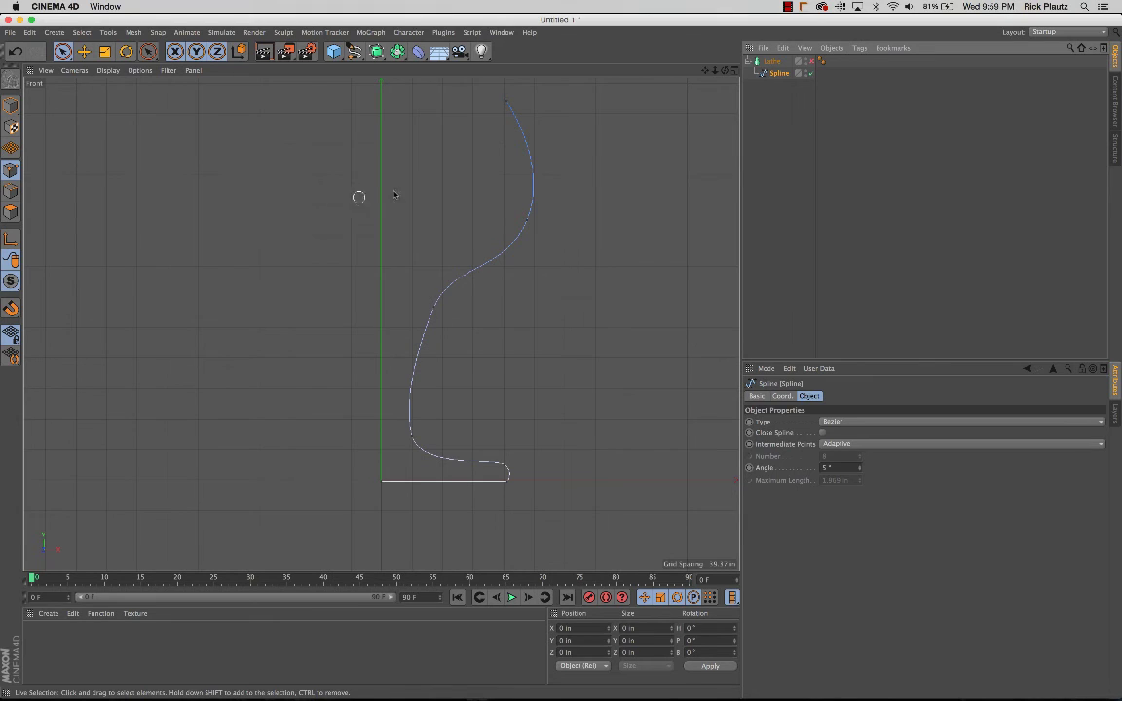
pyautogui.click(737, 69)
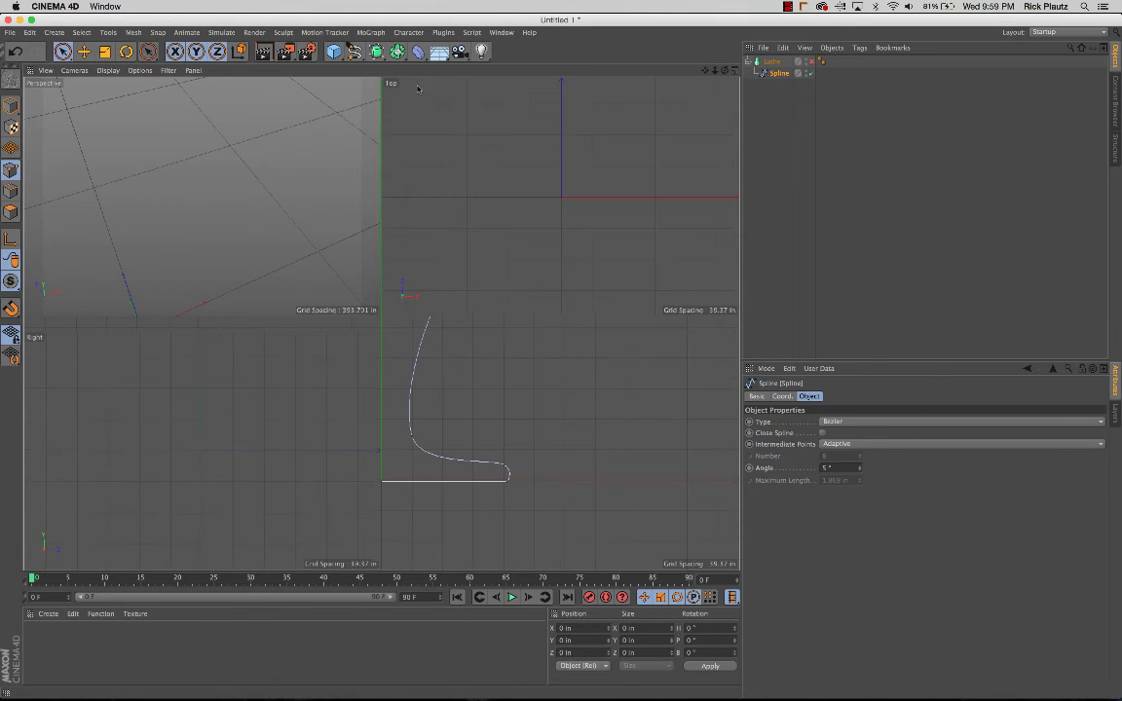
pyautogui.keyDown('alt'); pyautogui.moveTo(238, 200); pyautogui.dragTo(186, 225); pyautogui.keyUp('alt')
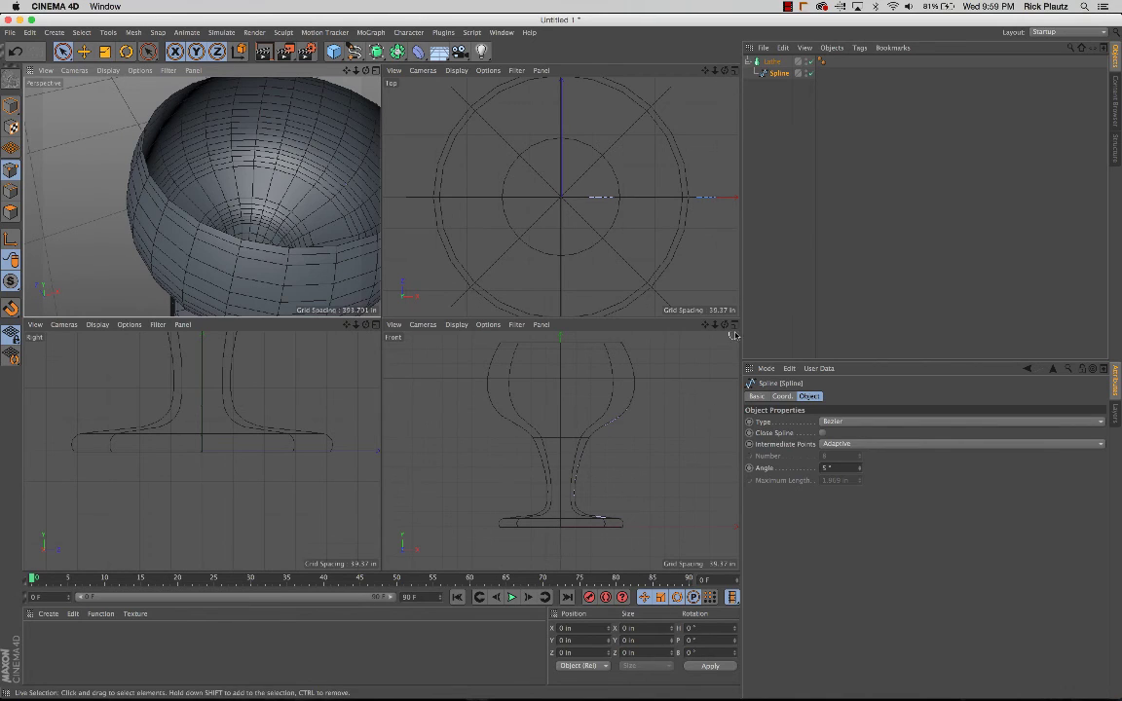
pyautogui.middleClick(647, 348)
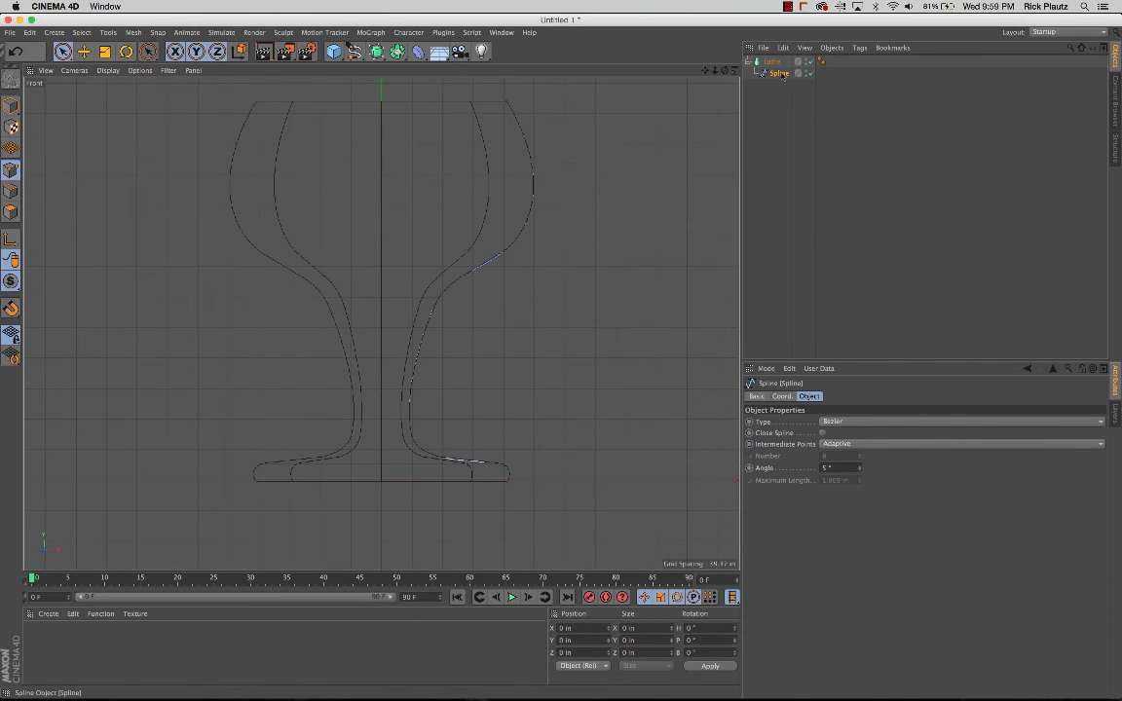
pyautogui.click(809, 61)
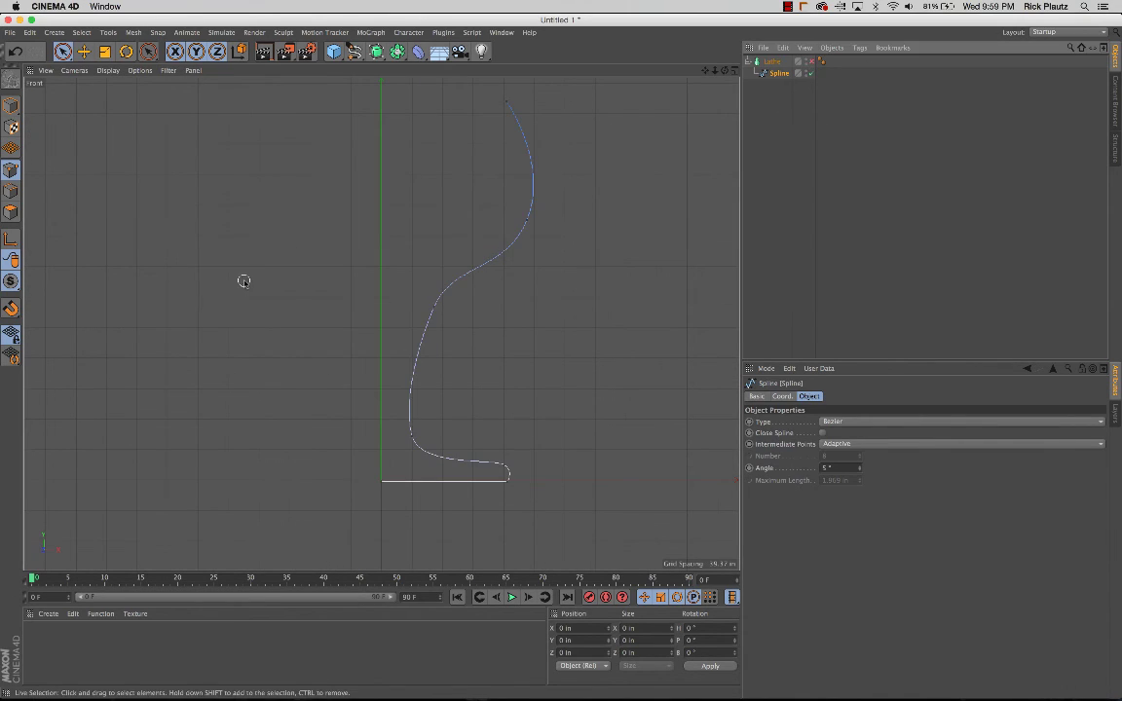
# Apply Create Outline to all points of the spline, offsetting it slightly inward as a thin wall, and deselect the points.
pyautogui.press('super+a')
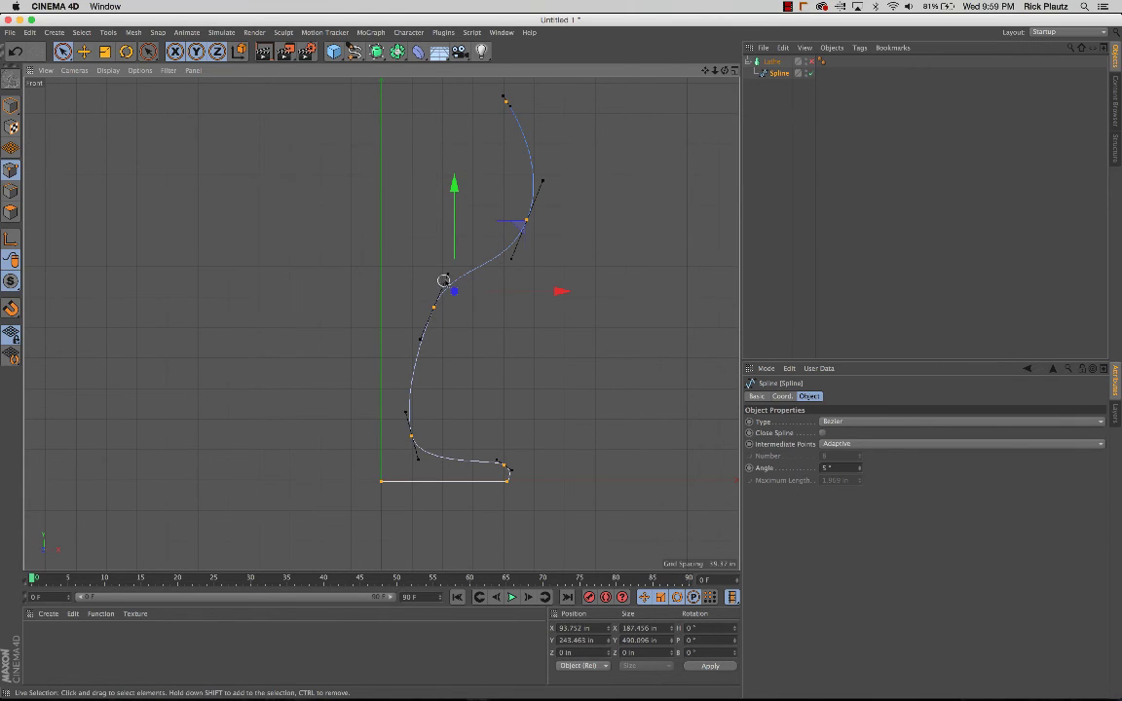
pyautogui.rightClick(422, 340)
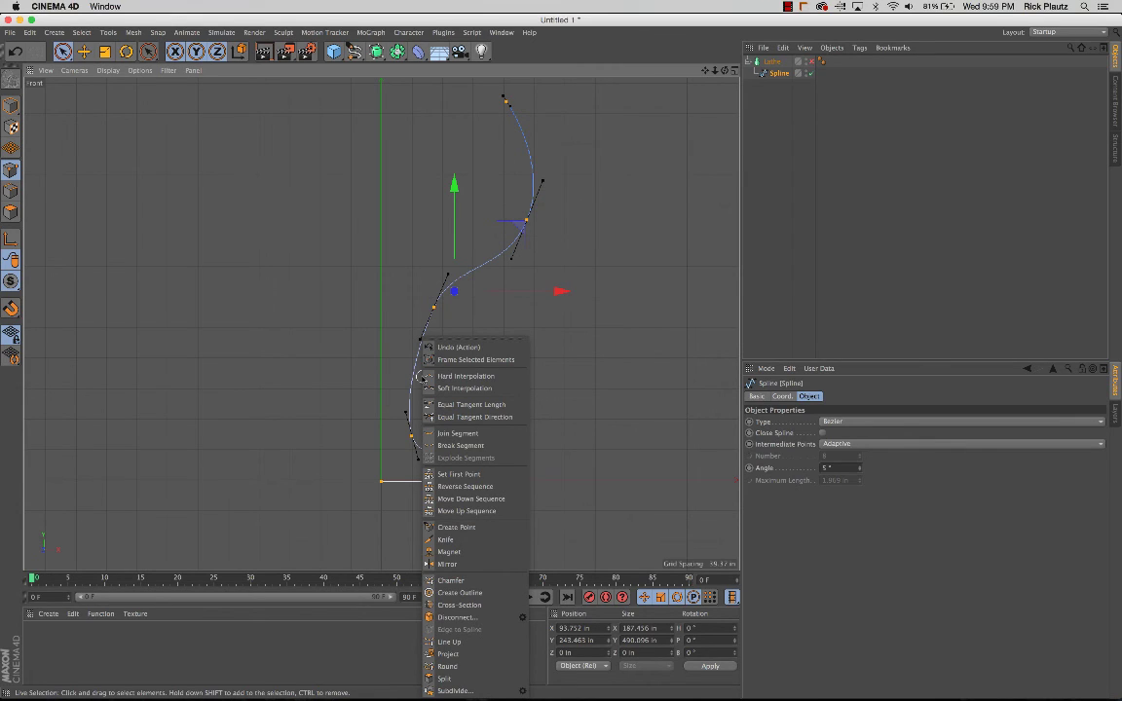
pyautogui.click(492, 595)
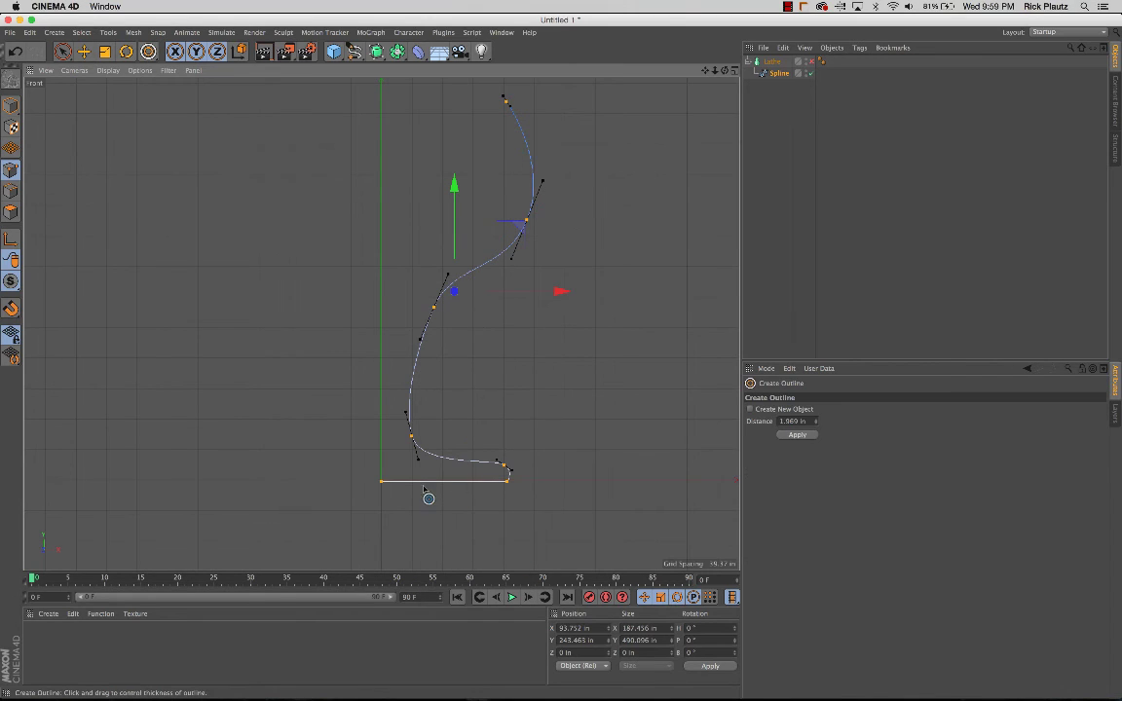
pyautogui.moveTo(458, 389)
pyautogui.mouseDown()
pyautogui.moveTo(474, 389)
pyautogui.moveTo(464, 389)
pyautogui.mouseUp()
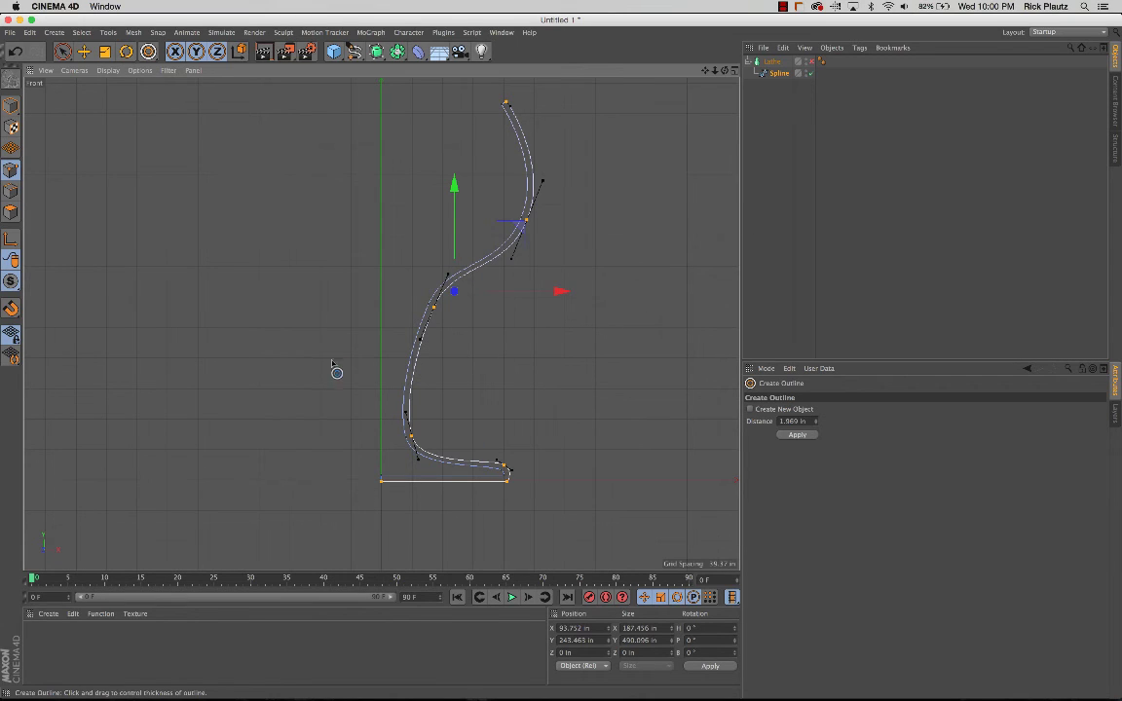
pyautogui.press('space')
pyautogui.click(516, 384)
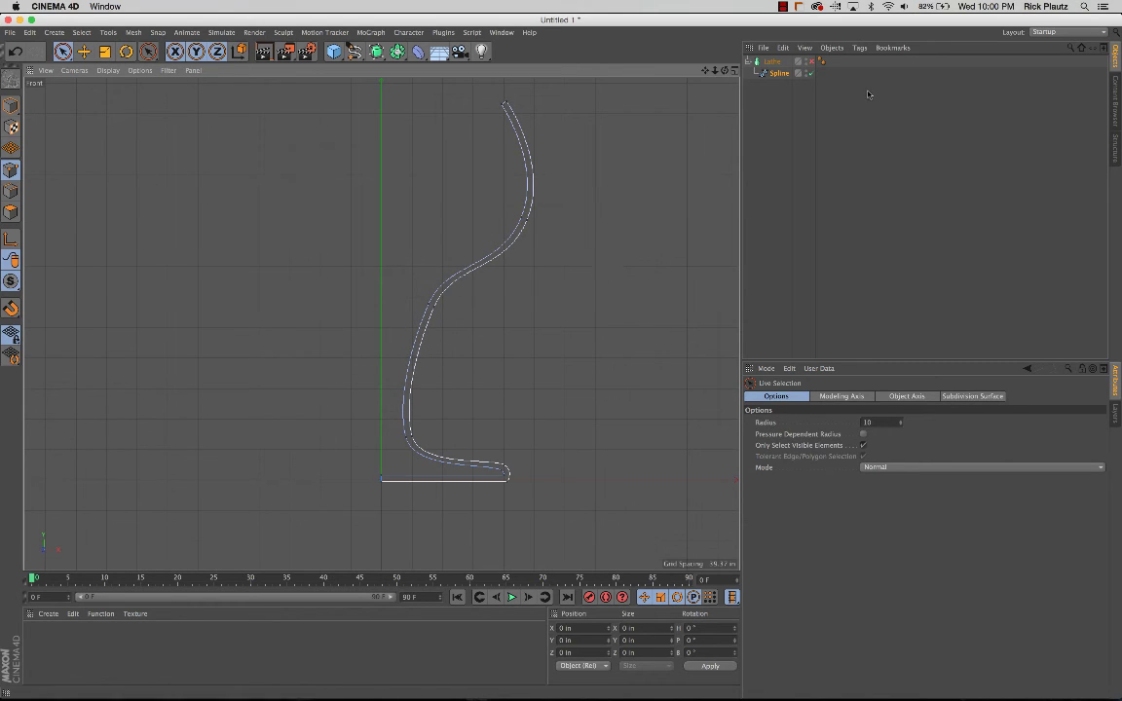
# Re-enable the Lathe object and inspect the goblet's walls and interior in the Perspective view.
pyautogui.click(810, 62)
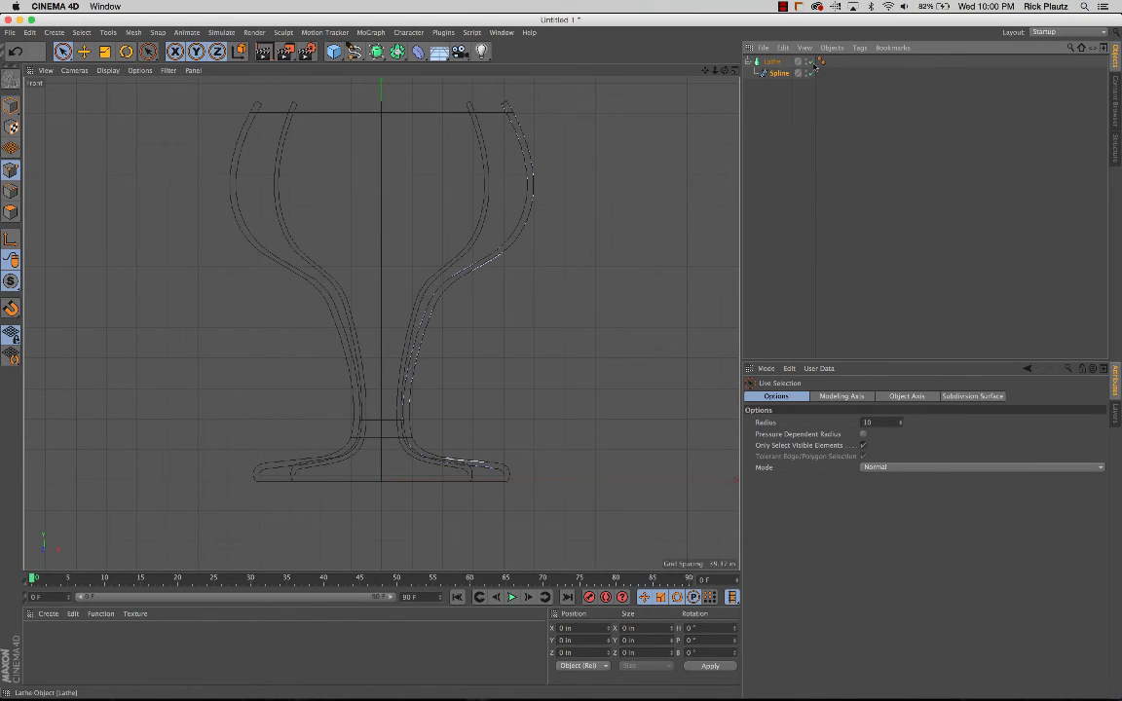
pyautogui.click(735, 72)
pyautogui.click(375, 72)
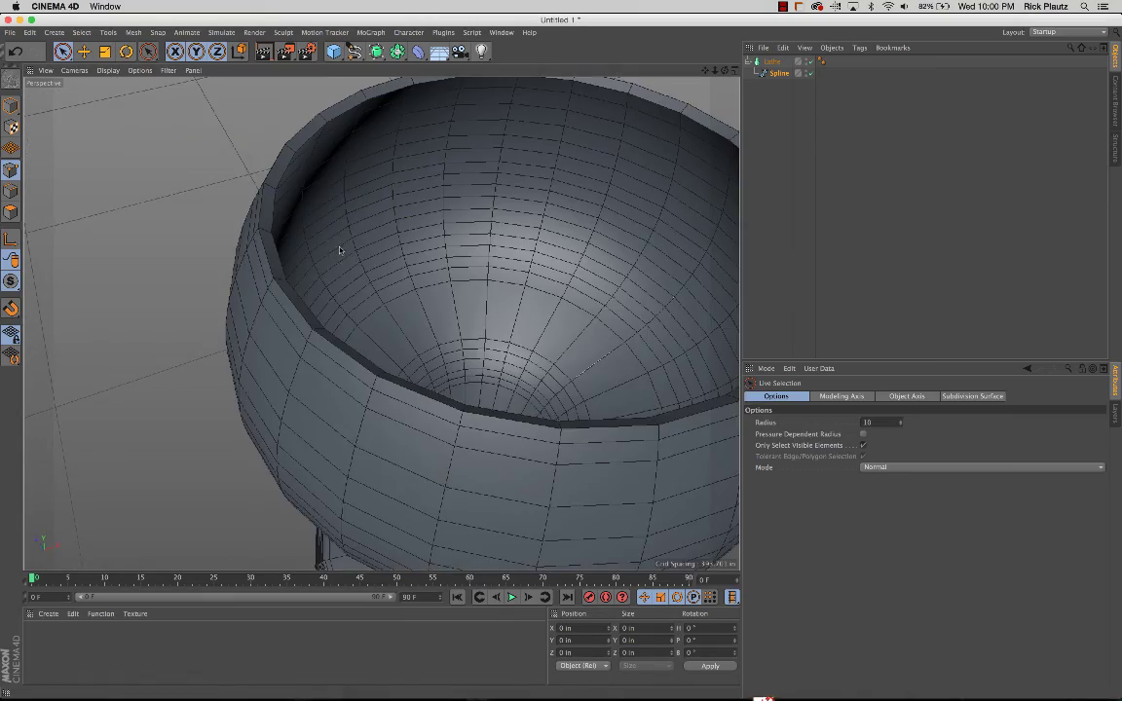
pyautogui.keyDown('alt'); pyautogui.moveTo(338, 246); pyautogui.dragTo(365, 278); pyautogui.keyUp('alt')
pyautogui.keyDown('alt'); pyautogui.moveTo(365, 277); pyautogui.dragTo(525, 253, button='right'); pyautogui.keyUp('alt')
pyautogui.keyDown('alt'); pyautogui.moveTo(359, 285); pyautogui.dragTo(410, 283); pyautogui.keyUp('alt')
pyautogui.keyDown('alt'); pyautogui.moveTo(381, 323); pyautogui.dragTo(563, 359); pyautogui.keyUp('alt')
pyautogui.keyDown('alt'); pyautogui.moveTo(465, 367); pyautogui.dragTo(381, 323); pyautogui.keyUp('alt')
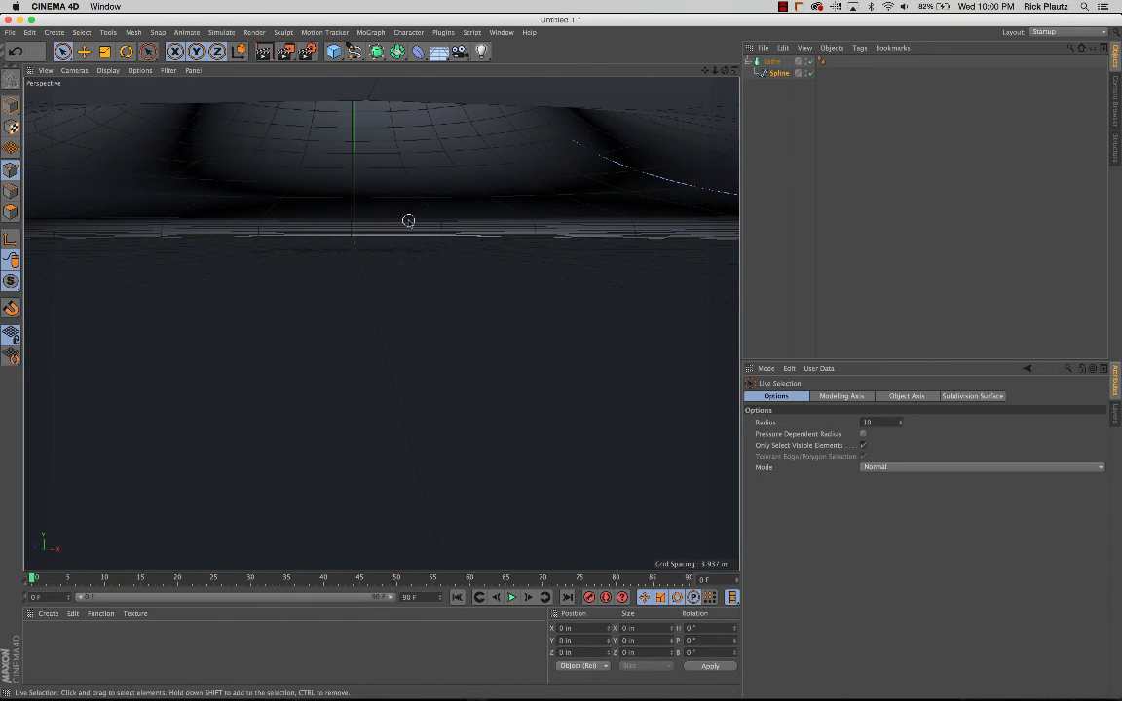
# Inspect the goblet's foot, stem and bowl mesh up close in the Perspective view.
pyautogui.keyDown('alt'); pyautogui.moveTo(438, 193); pyautogui.dragTo(368, 388); pyautogui.keyUp('alt')
pyautogui.keyDown('alt'); pyautogui.moveTo(368, 341); pyautogui.dragTo(368, 380, button='middle'); pyautogui.keyUp('alt')
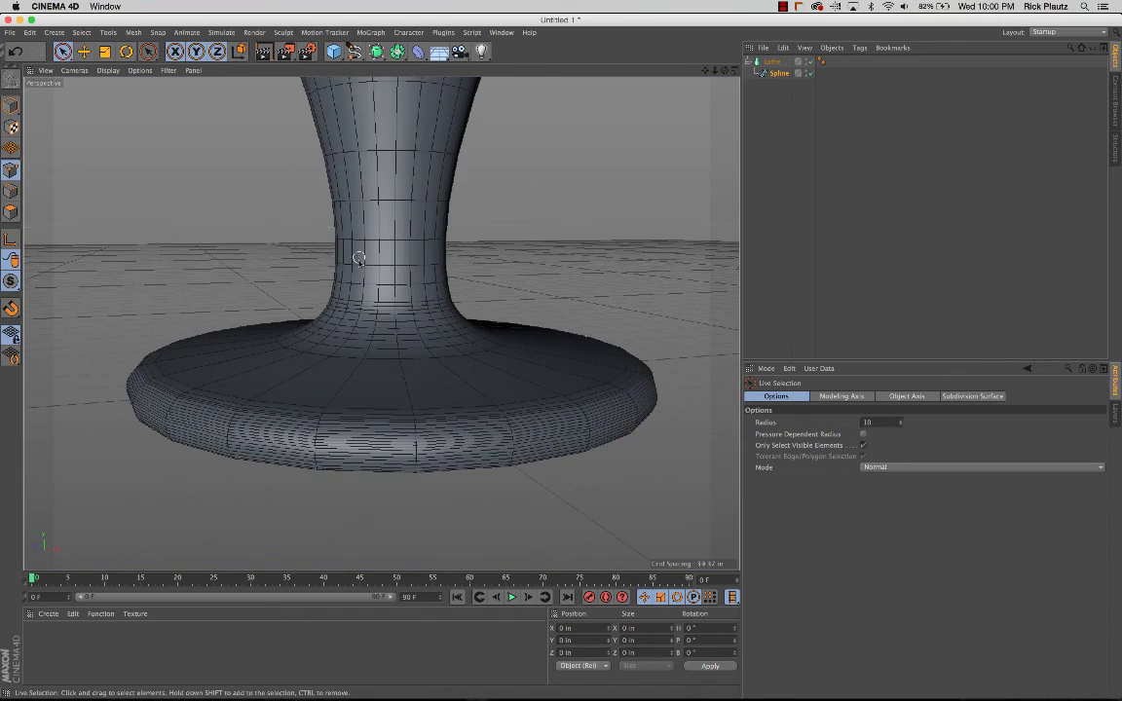
pyautogui.keyDown('alt'); pyautogui.moveTo(360, 259); pyautogui.dragTo(374, 294); pyautogui.keyUp('alt')
pyautogui.keyDown('alt'); pyautogui.moveTo(393, 250); pyautogui.dragTo(352, 215, button='right'); pyautogui.keyUp('alt')
pyautogui.keyDown('alt'); pyautogui.moveTo(352, 215); pyautogui.dragTo(368, 378, button='middle'); pyautogui.keyUp('alt')
pyautogui.keyDown('alt'); pyautogui.moveTo(395, 312); pyautogui.dragTo(366, 289, button='right'); pyautogui.keyUp('alt')
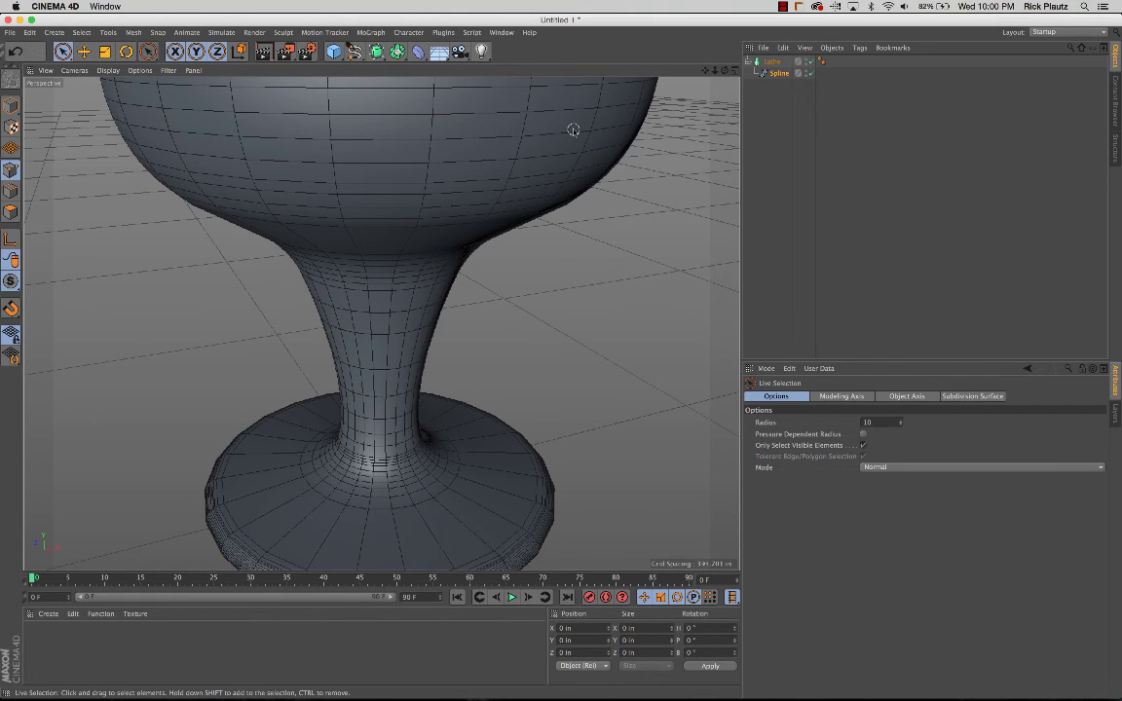
# Disable the Lathe object and examine the outlined spline's foot near the central axis in the Front view.
pyautogui.click(808, 62)
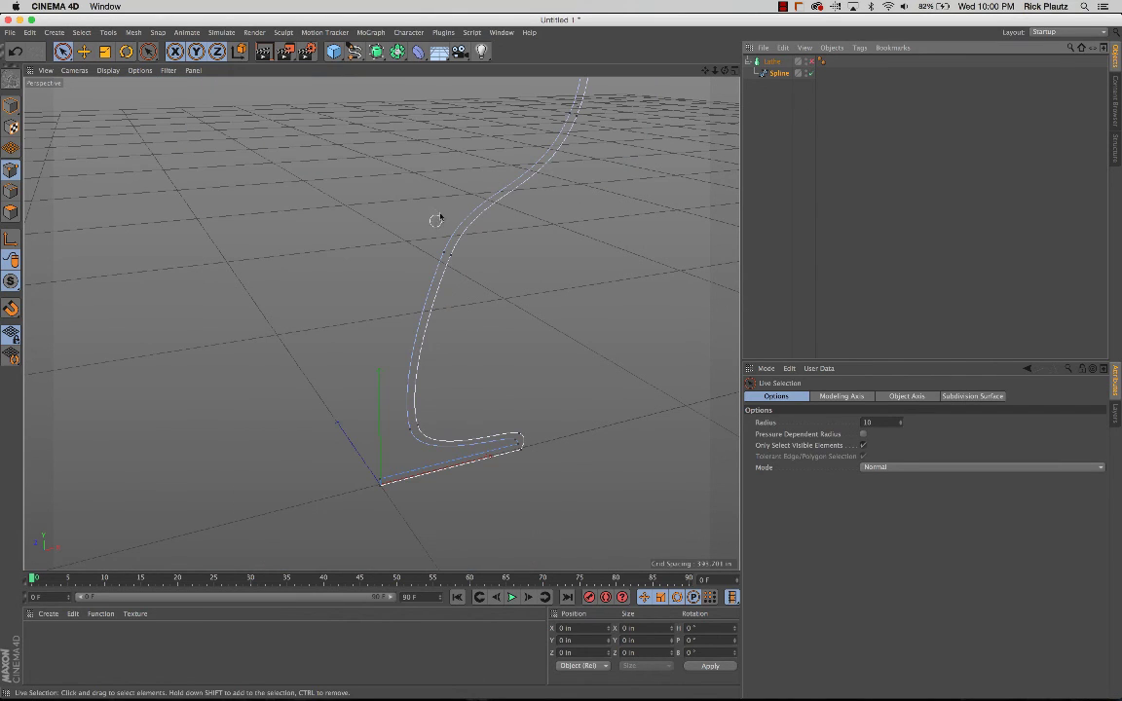
pyautogui.keyDown('alt'); pyautogui.moveTo(433, 220); pyautogui.dragTo(381, 323); pyautogui.keyUp('alt')
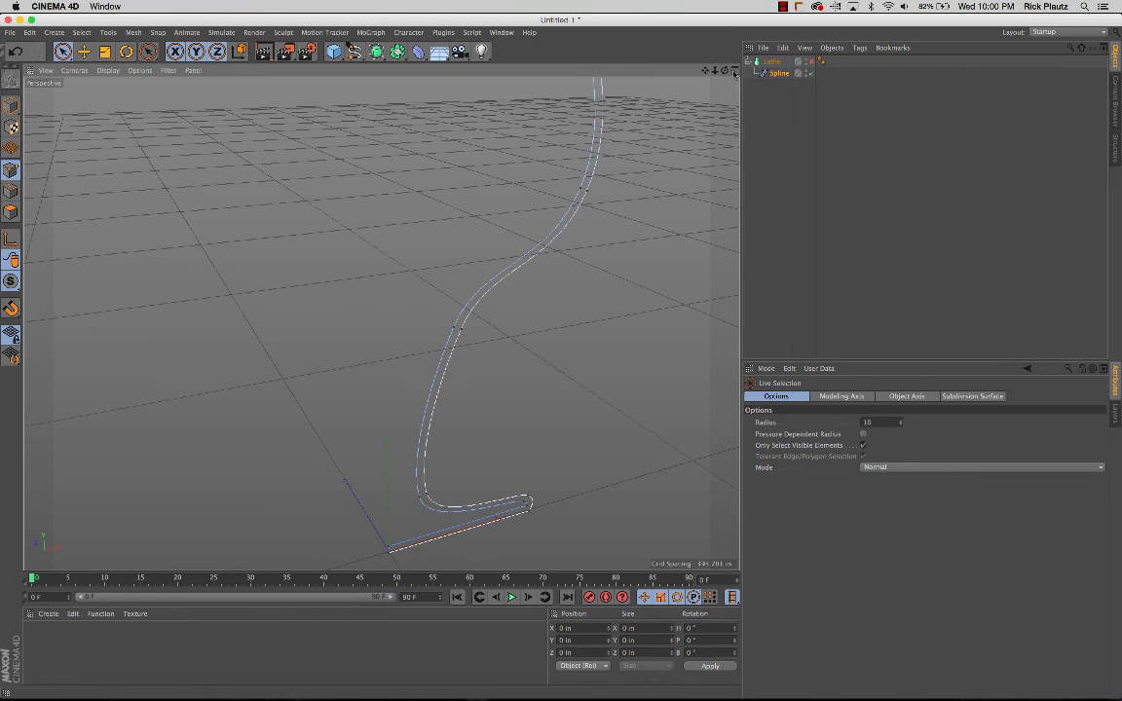
pyautogui.middleClick(524, 388)
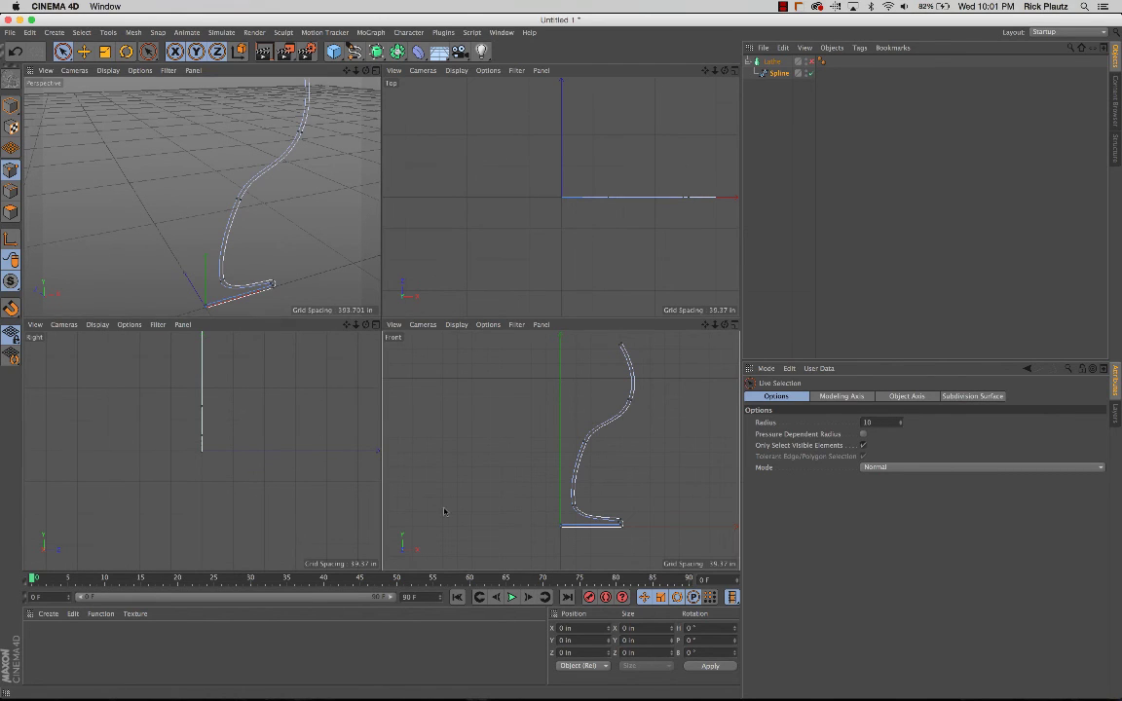
pyautogui.middleClick(585, 448)
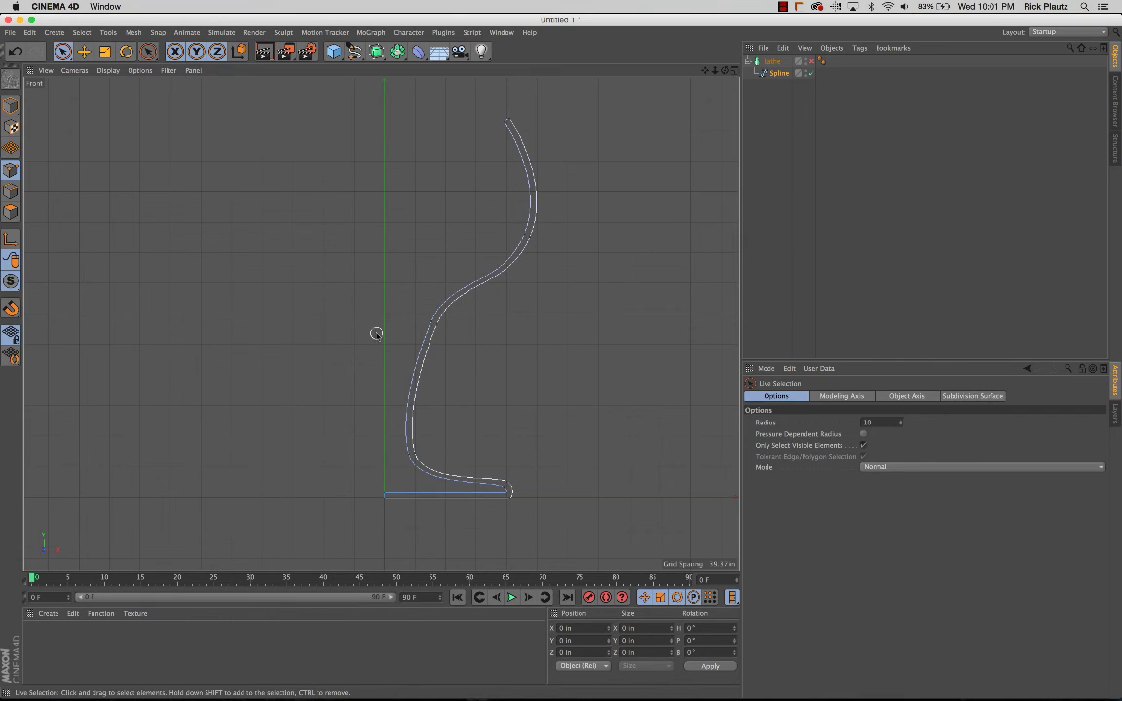
pyautogui.scroll(10, 380, 323)
pyautogui.scroll(-2, 378, 386)
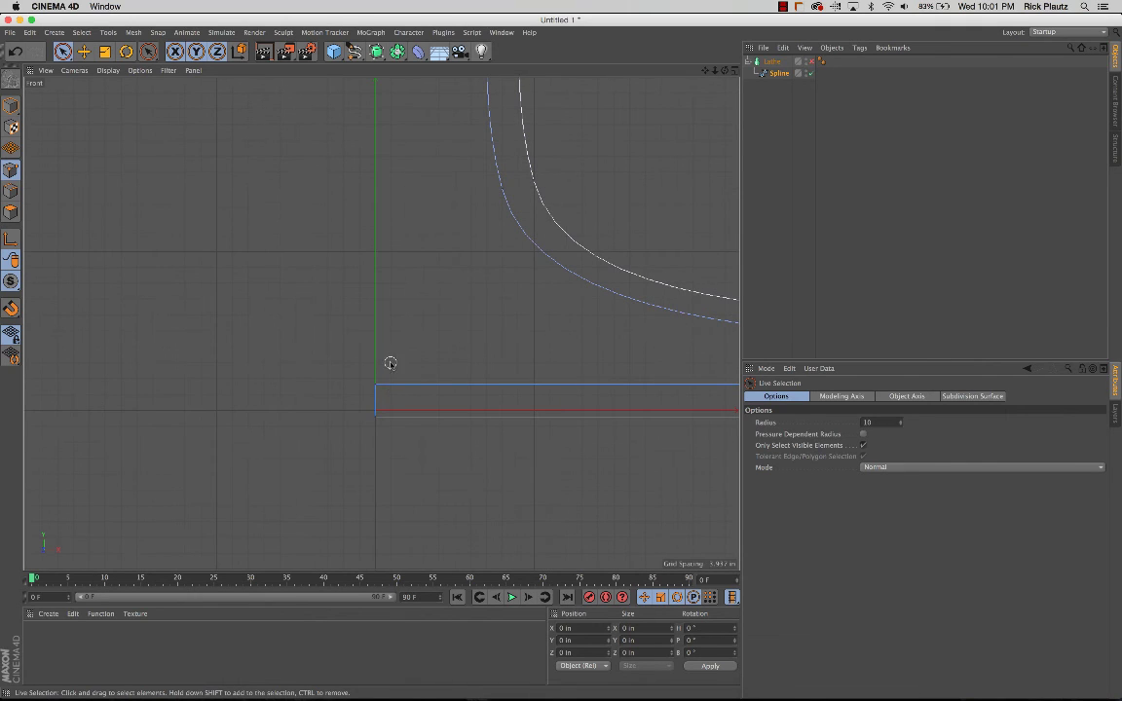
pyautogui.scroll(-5, 393, 370)
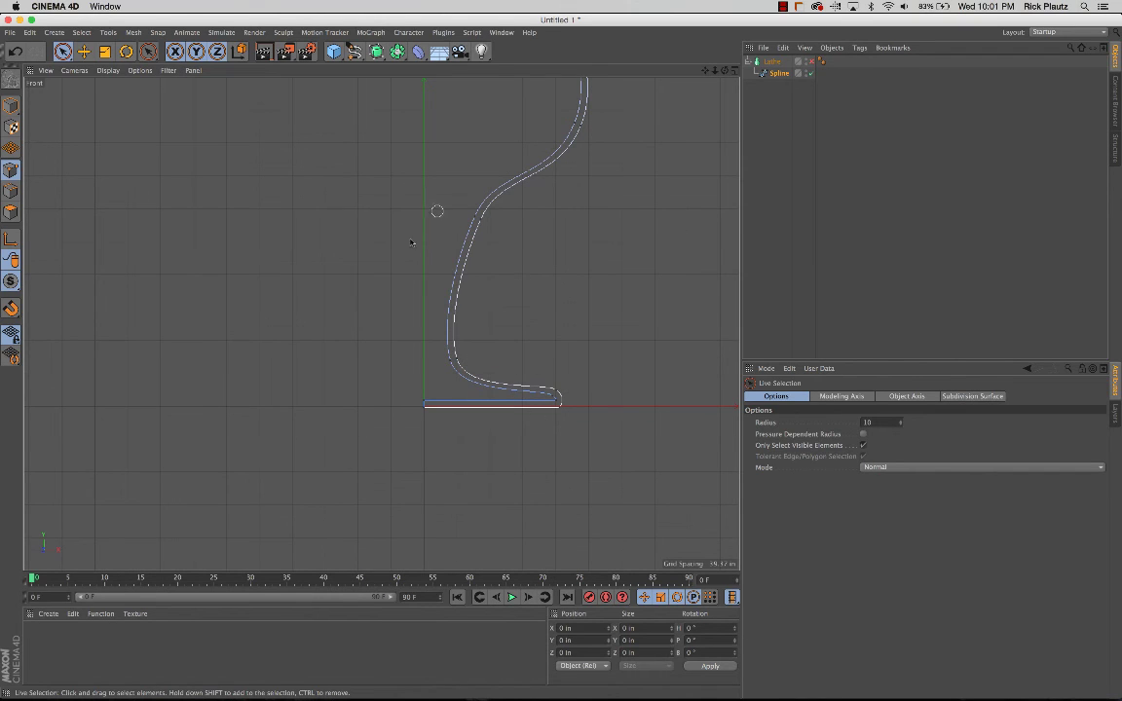
pyautogui.keyDown('alt'); pyautogui.moveTo(357, 280); pyautogui.dragTo(318, 396, button='middle'); pyautogui.keyUp('alt')
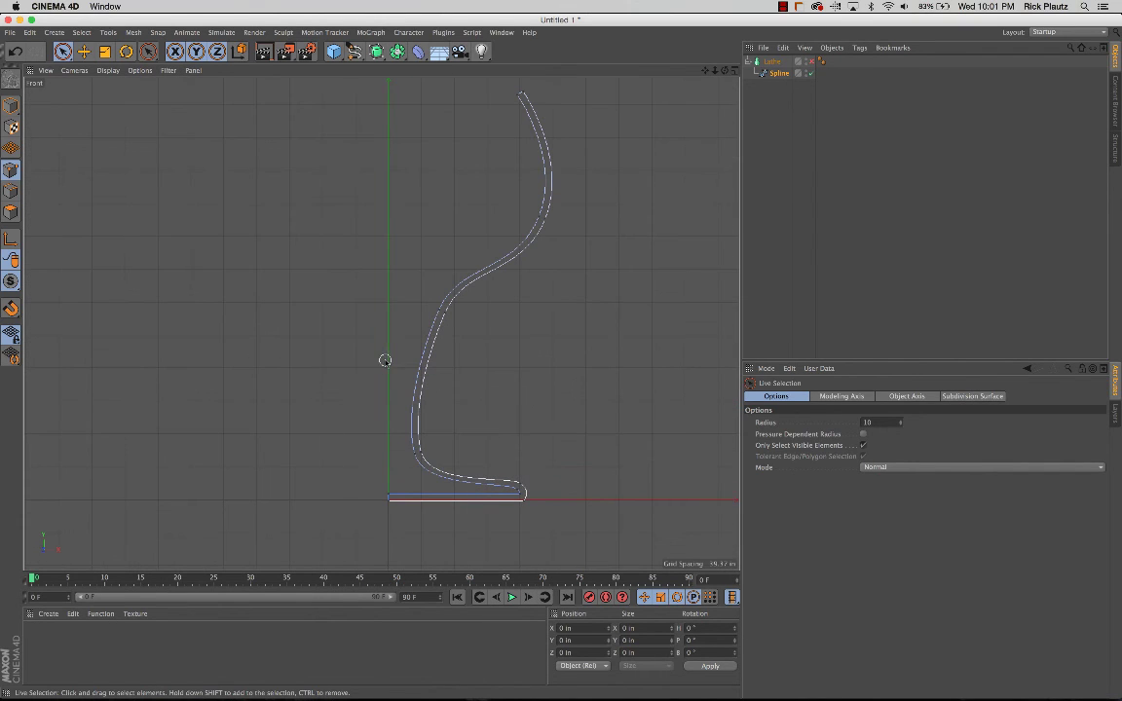
pyautogui.scroll(8, 381, 326)
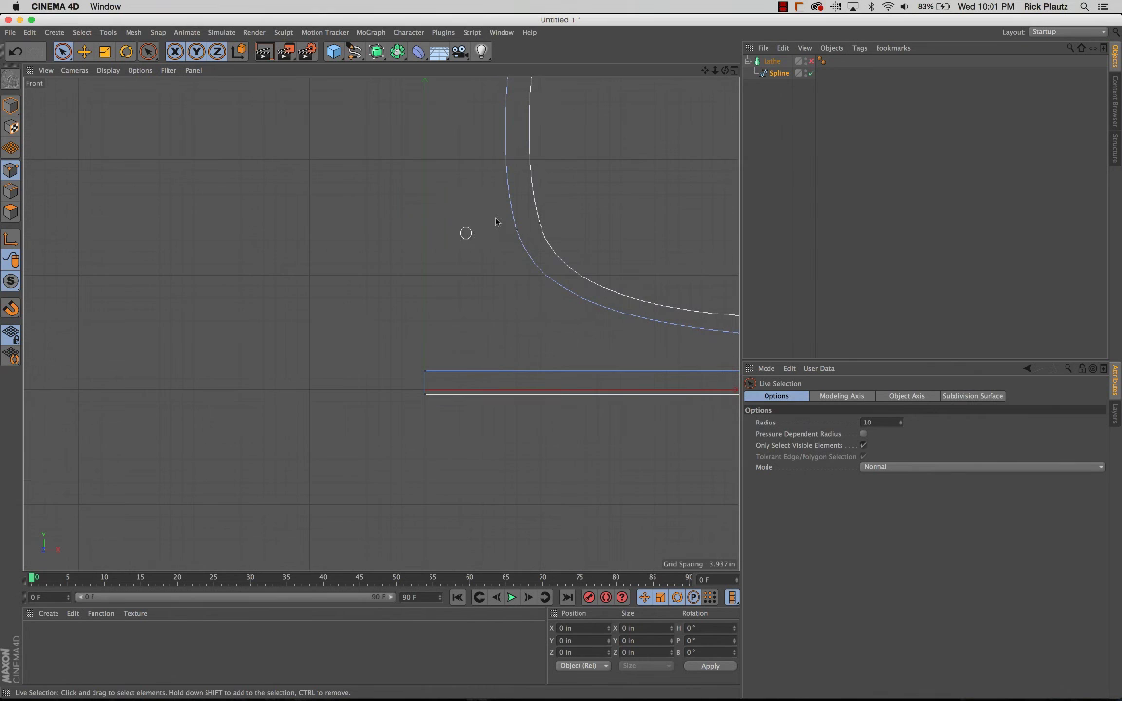
# Try Close Spline on the profile's open ends at the central axis, and turn the option off again.
pyautogui.click(771, 155)
pyautogui.click(779, 74)
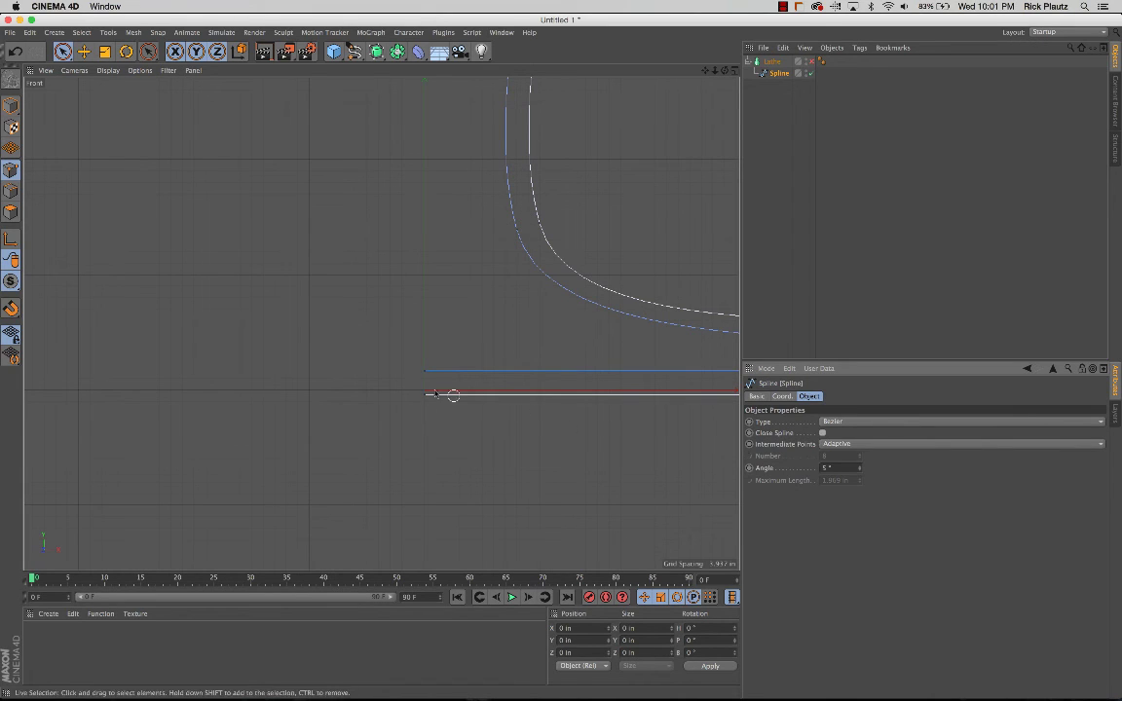
pyautogui.scroll(2, 464, 393)
pyautogui.scroll(1, 458, 397)
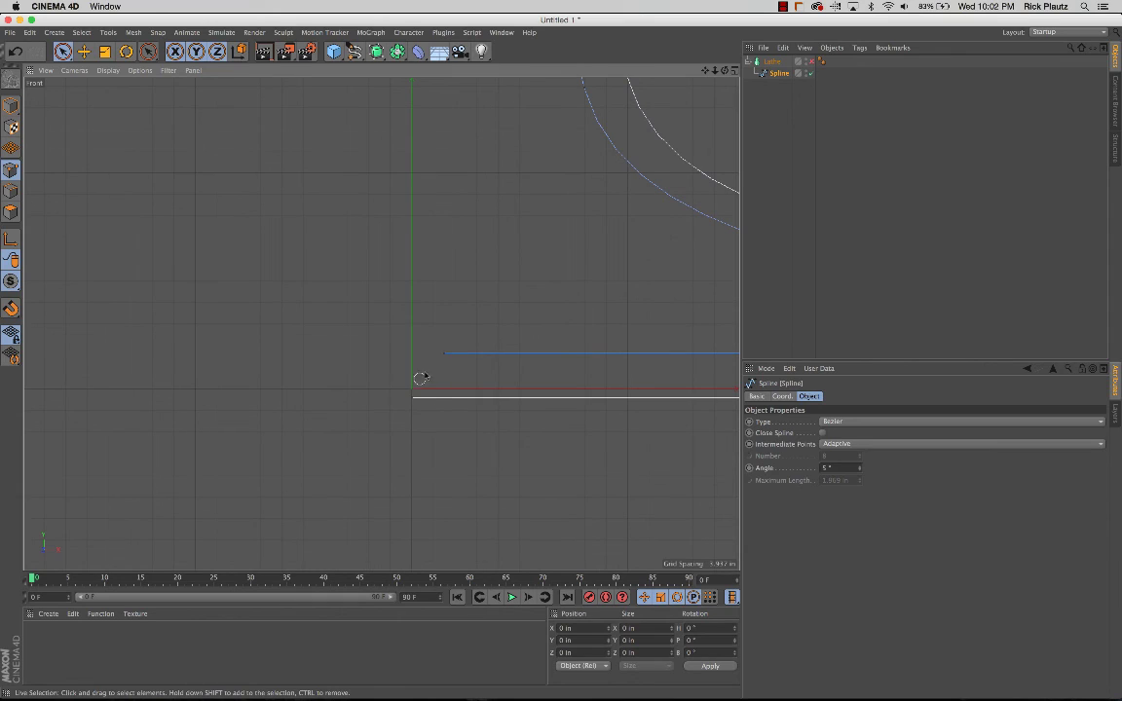
pyautogui.click(443, 353)
pyautogui.click(411, 397)
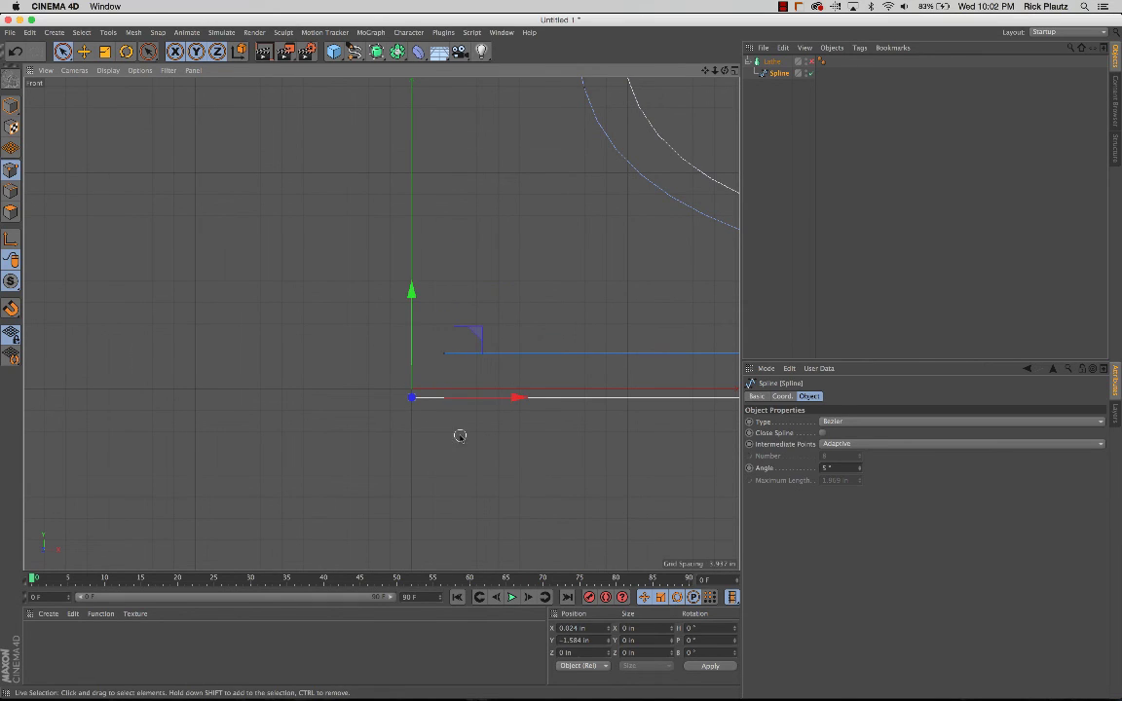
pyautogui.click(430, 435)
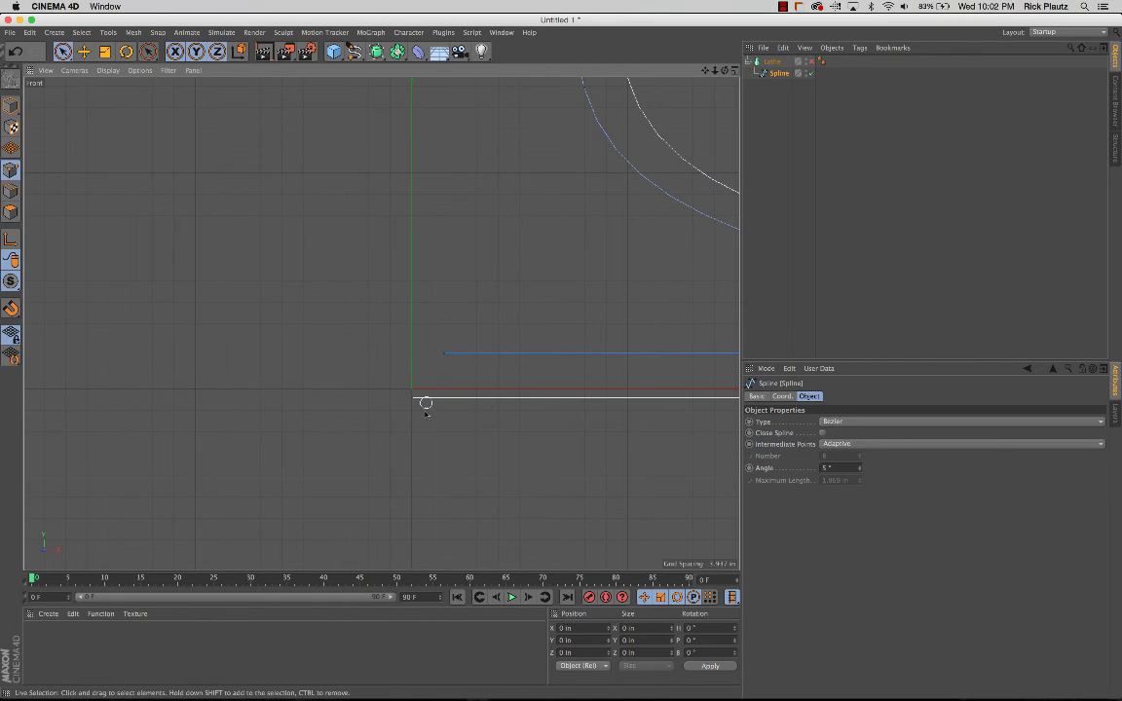
pyautogui.click(821, 434)
pyautogui.click(821, 433)
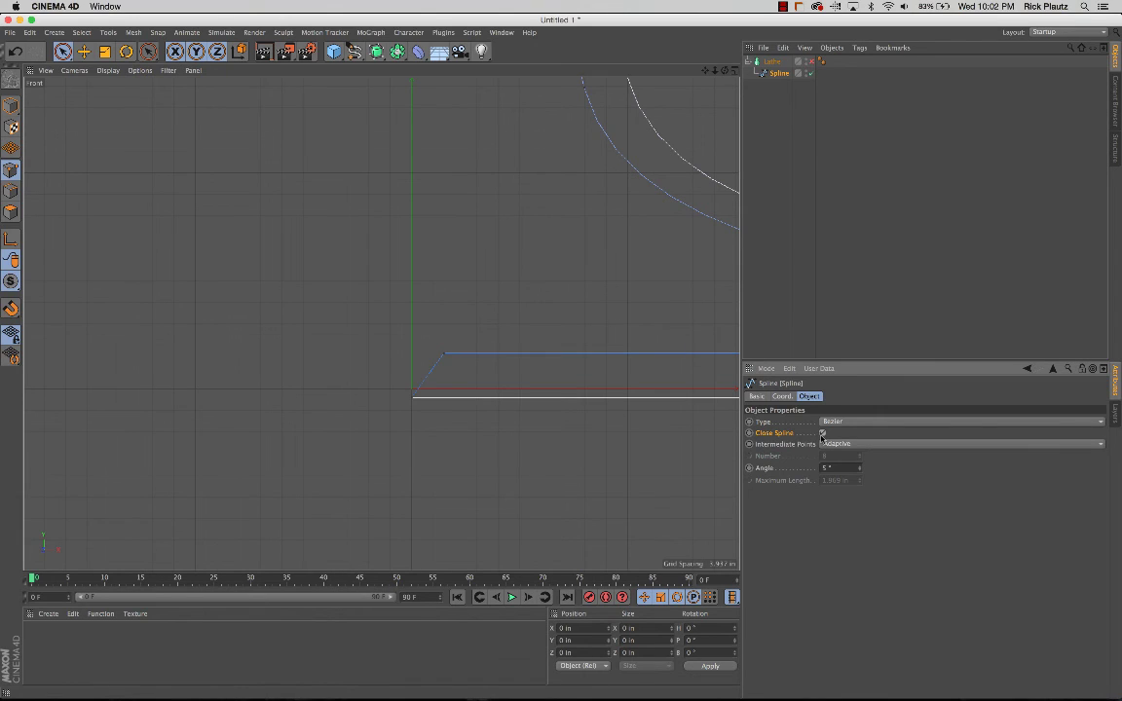
pyautogui.click(821, 434)
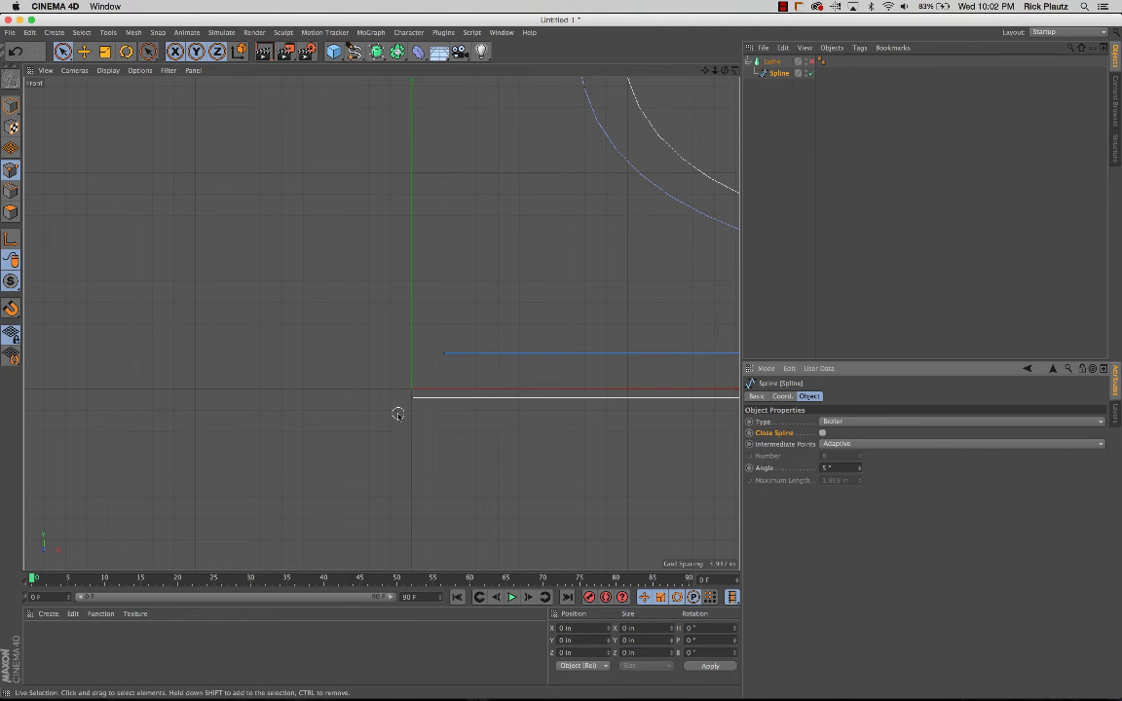
# Delete the inner outline's points along the base, foot and stem, keeping only the part inside the bowl.
pyautogui.keyDown('alt'); pyautogui.moveTo(512, 301); pyautogui.dragTo(415, 308, button='right'); pyautogui.keyUp('alt')
pyautogui.keyDown('alt'); pyautogui.moveTo(483, 276); pyautogui.dragTo(376, 407, button='middle'); pyautogui.keyUp('alt')
pyautogui.keyDown('alt'); pyautogui.moveTo(375, 406); pyautogui.dragTo(442, 389, button='right'); pyautogui.keyUp('alt')
pyautogui.keyDown('alt'); pyautogui.moveTo(441, 389); pyautogui.dragTo(237, 386, button='middle'); pyautogui.keyUp('alt')
pyautogui.click(320, 441)
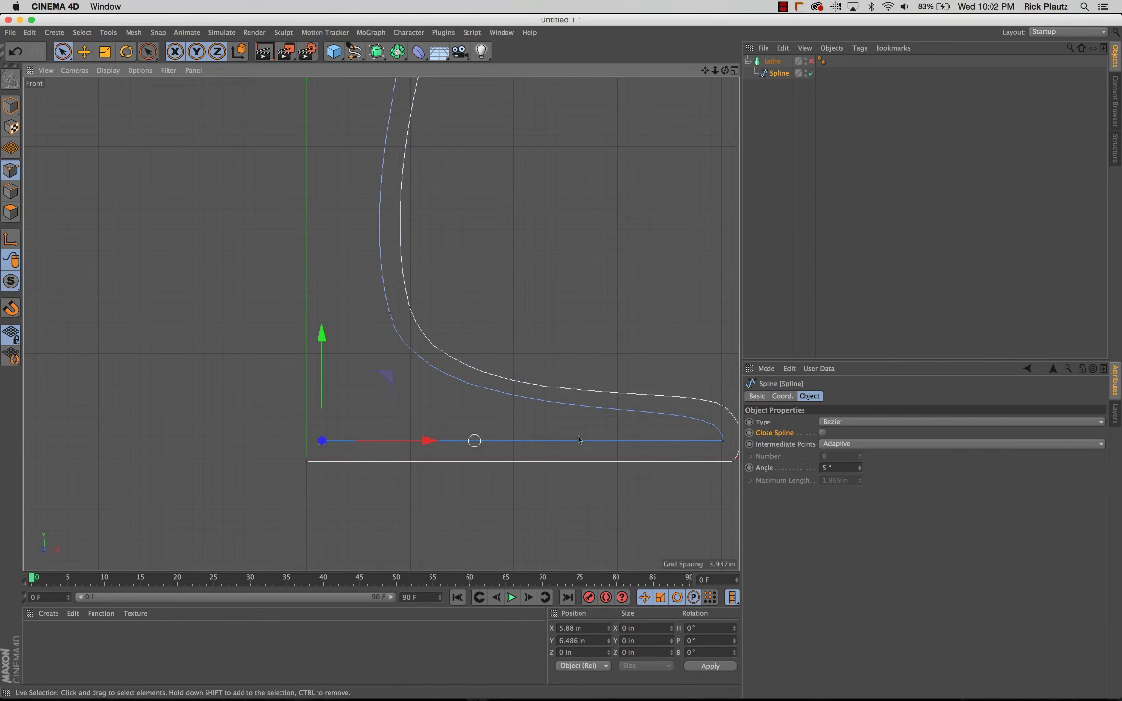
pyautogui.keyDown('shift'); pyautogui.click(719, 440); pyautogui.keyUp('shift')
pyautogui.keyDown('shift'); pyautogui.click(712, 425); pyautogui.keyUp('shift')
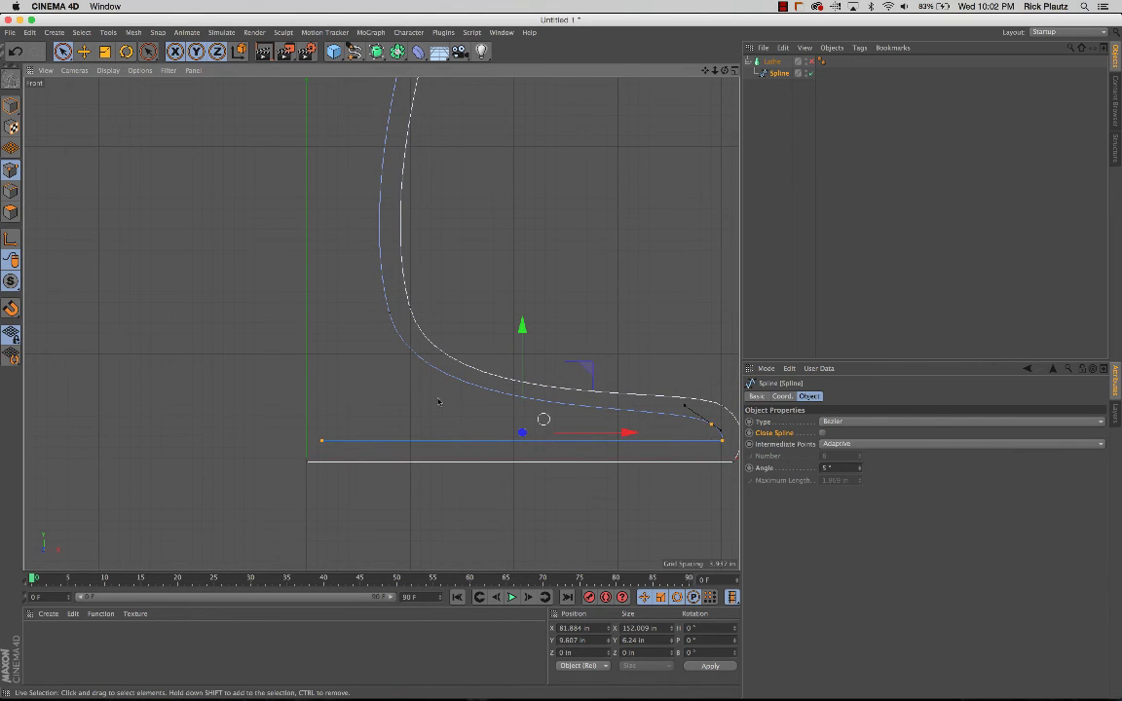
pyautogui.keyDown('shift'); pyautogui.click(392, 310); pyautogui.keyUp('shift')
pyautogui.scroll(-3, 375, 372)
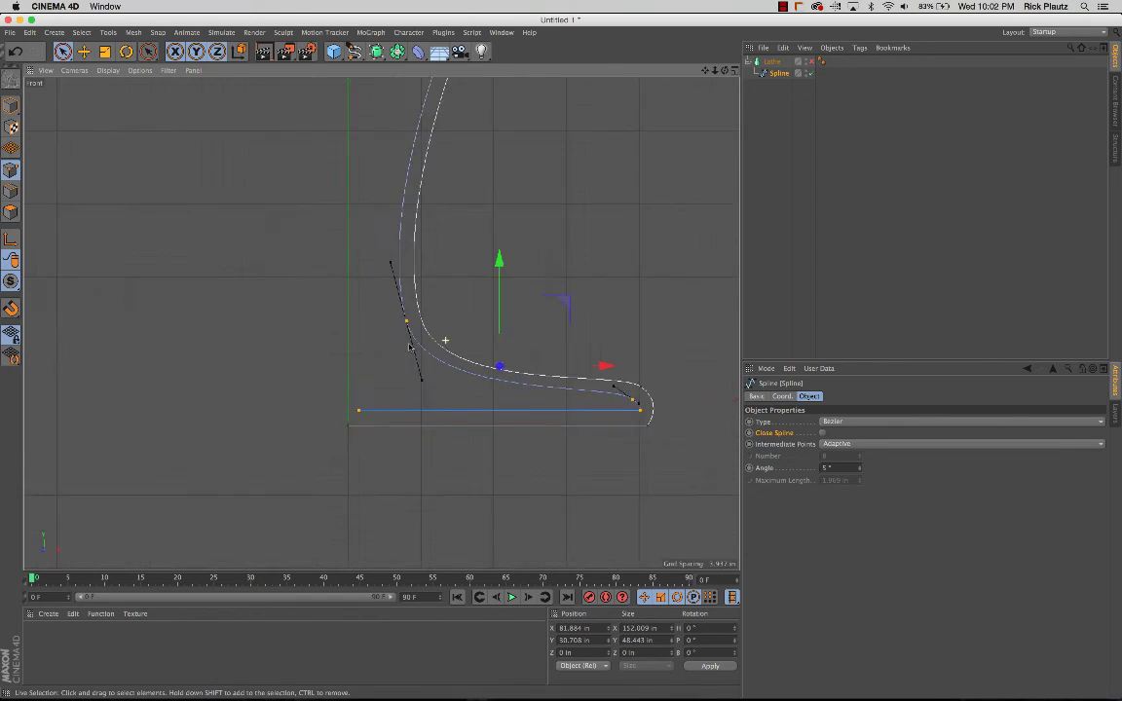
pyautogui.keyDown('alt'); pyautogui.moveTo(412, 273); pyautogui.dragTo(367, 401, button='middle'); pyautogui.keyUp('alt')
pyautogui.scroll(-2, 366, 400)
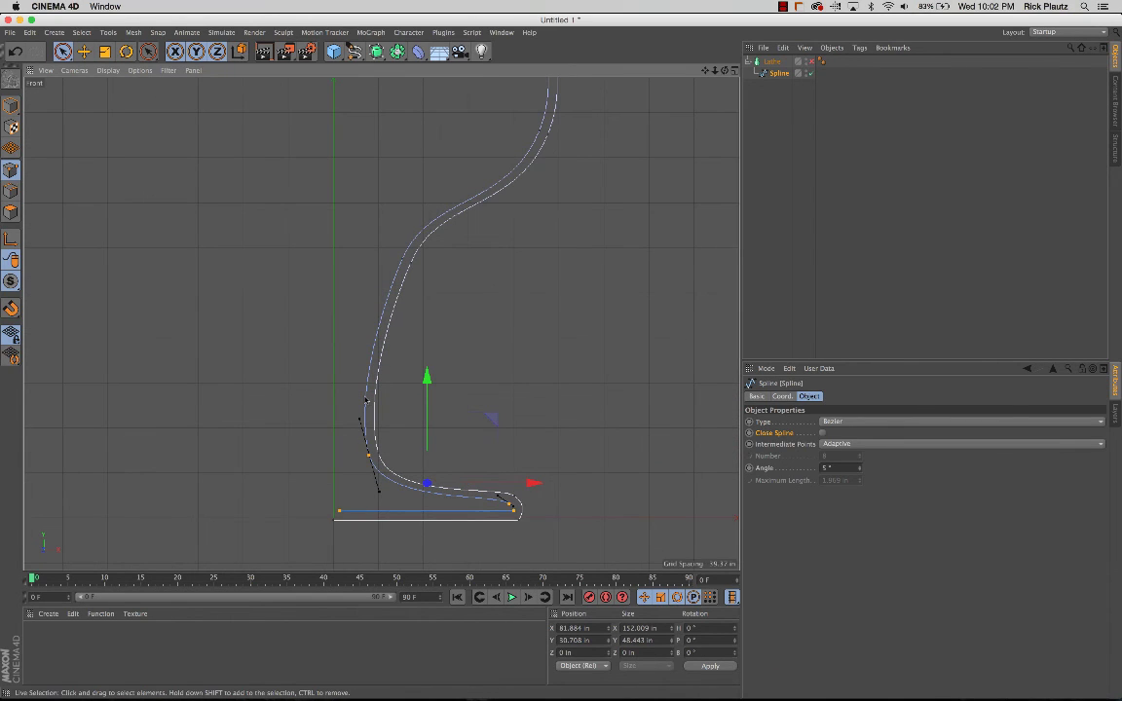
pyautogui.click(364, 398)
# Move the inner outline's lower end point onto the central axis and rotate its tangent to nearly horizontal.
pyautogui.scroll(3, 347, 295)
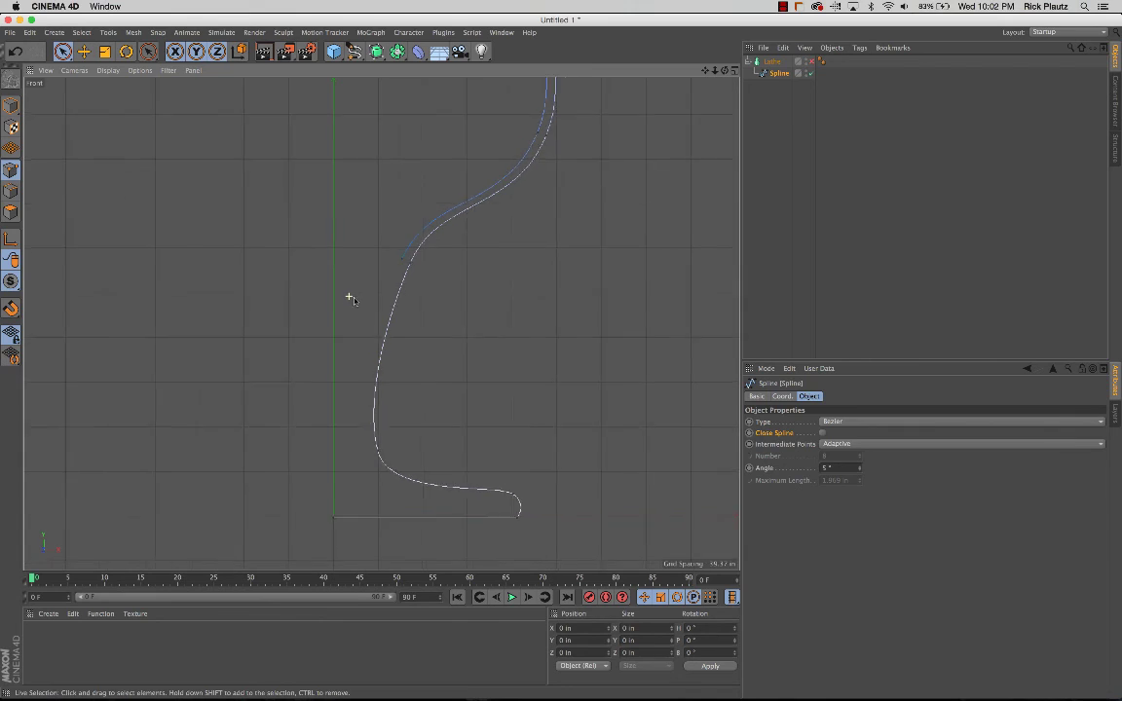
pyautogui.click(415, 284)
pyautogui.keyDown('alt'); pyautogui.moveTo(358, 387); pyautogui.dragTo(379, 394, button='middle'); pyautogui.keyUp('alt')
pyautogui.moveTo(495, 292); pyautogui.dragTo(432, 282)
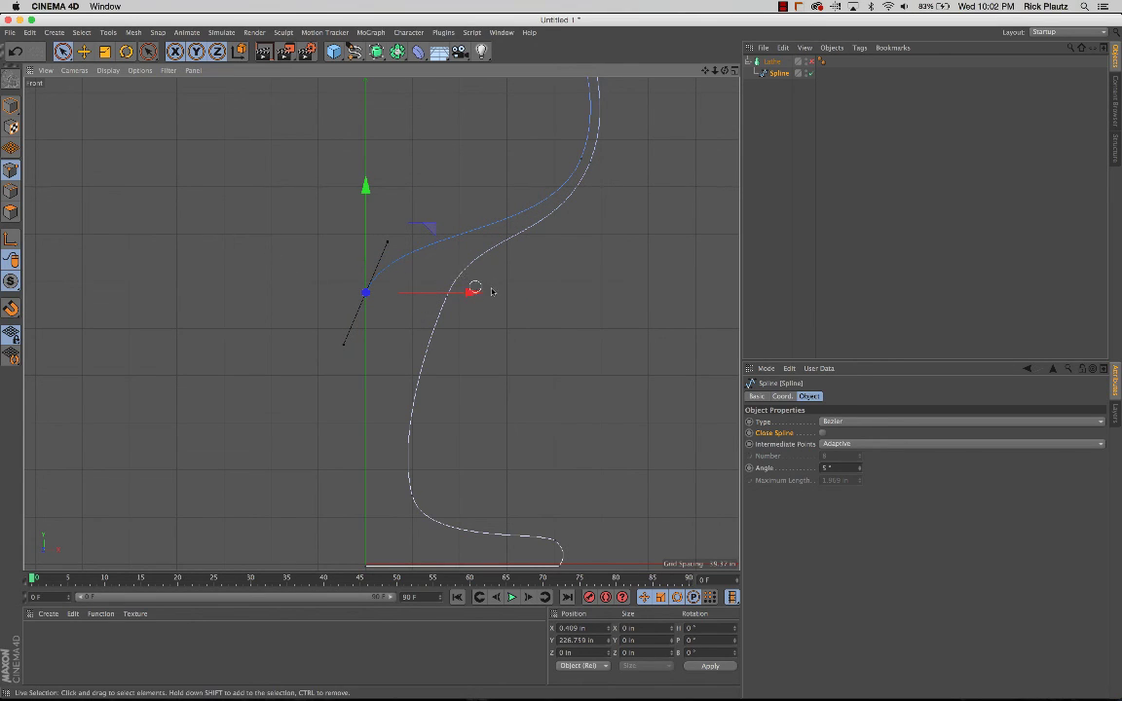
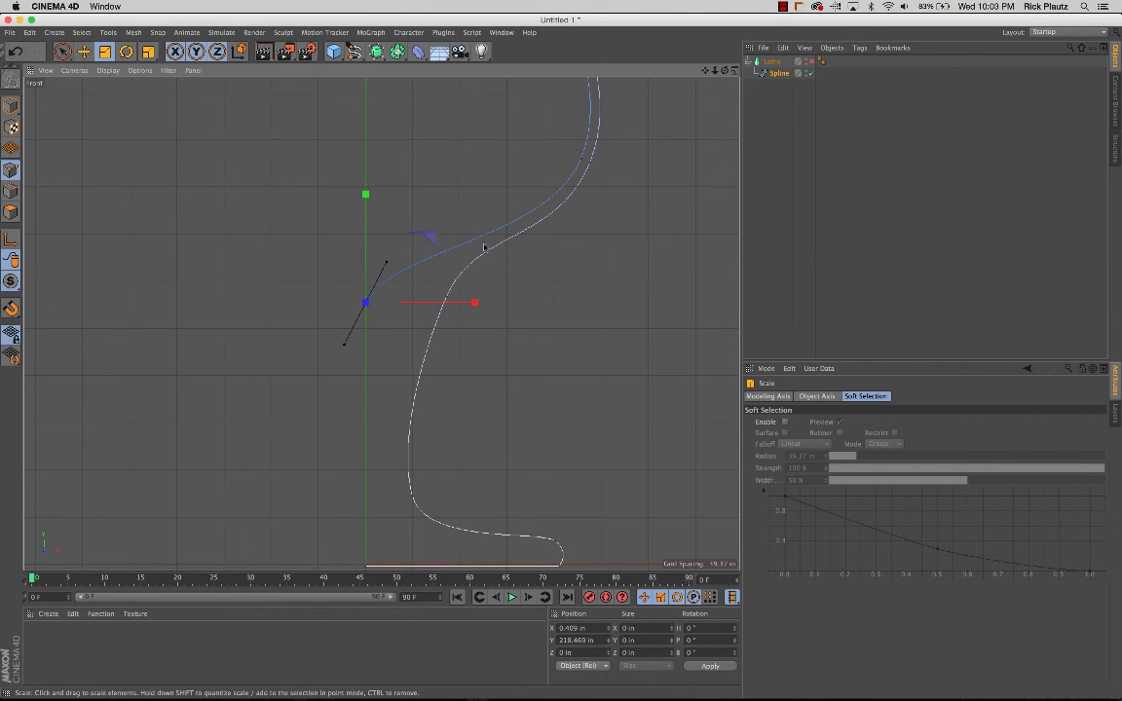
pyautogui.press('r')
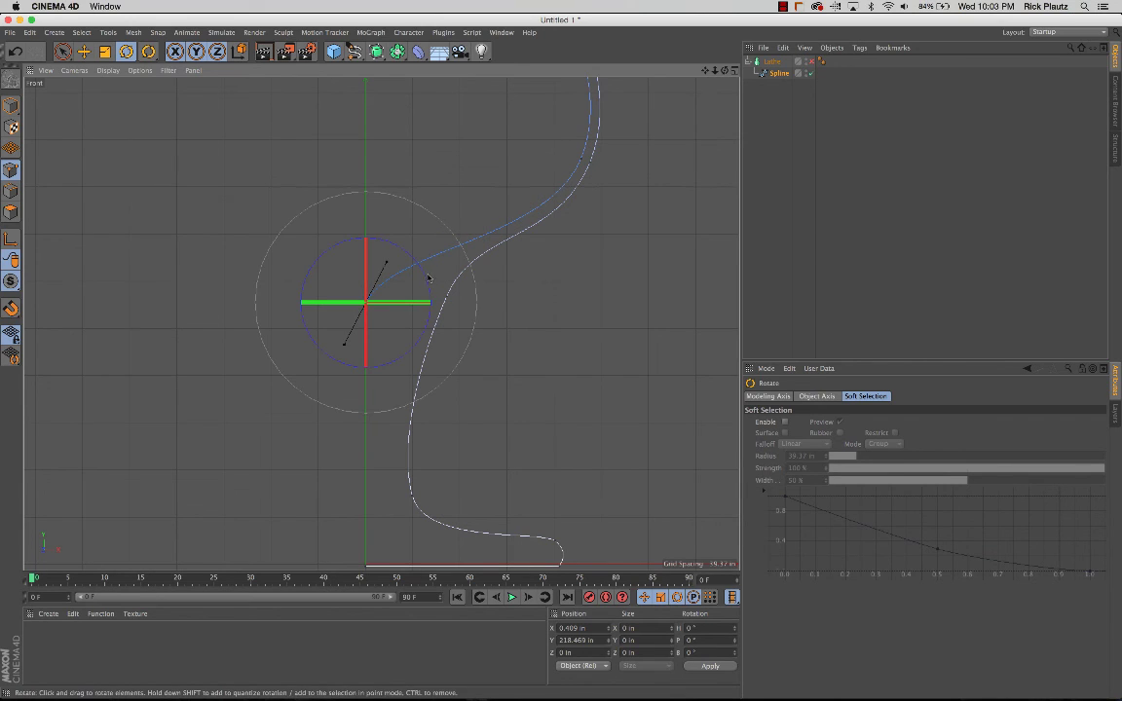
pyautogui.moveTo(430, 278); pyautogui.dragTo(435, 356)
pyautogui.click(352, 320)
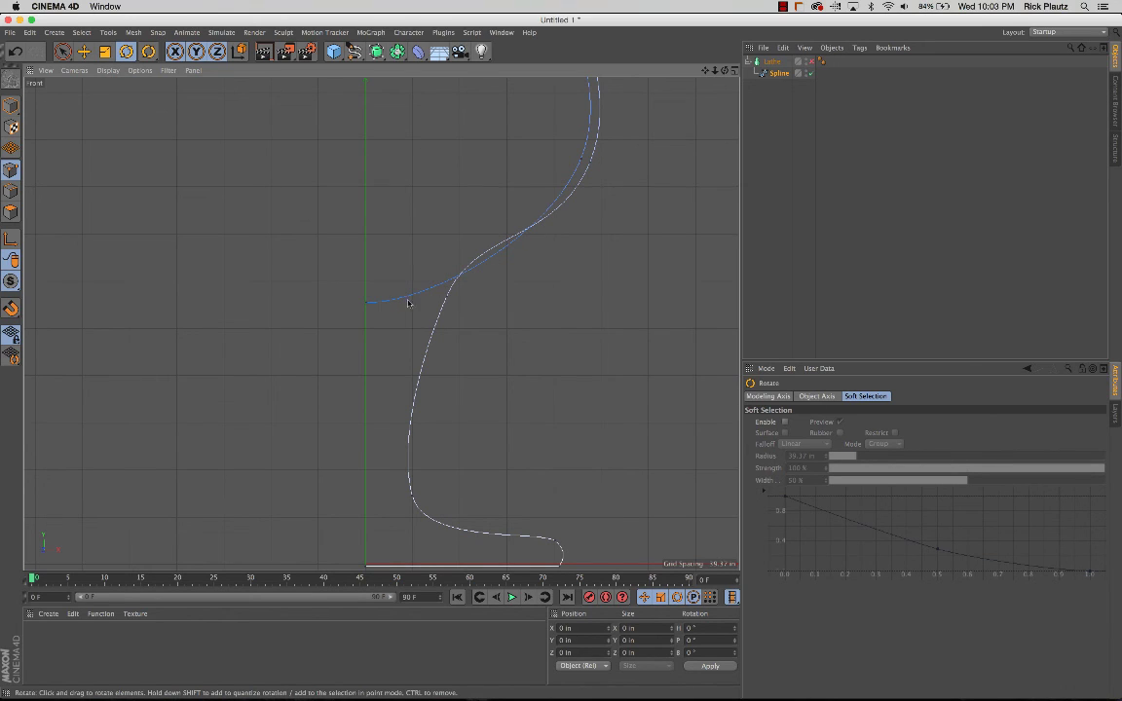
# Raise the inner outline's end point on the axis to about Y 265.8 in.
pyautogui.press('9')
pyautogui.click(362, 303)
pyautogui.moveTo(364, 242); pyautogui.dragTo(365, 202)
pyautogui.moveTo(382, 253); pyautogui.dragTo(378, 302, button='middle')
pyautogui.scroll(-2, 385, 353)
pyautogui.scroll(3, 346, 295)
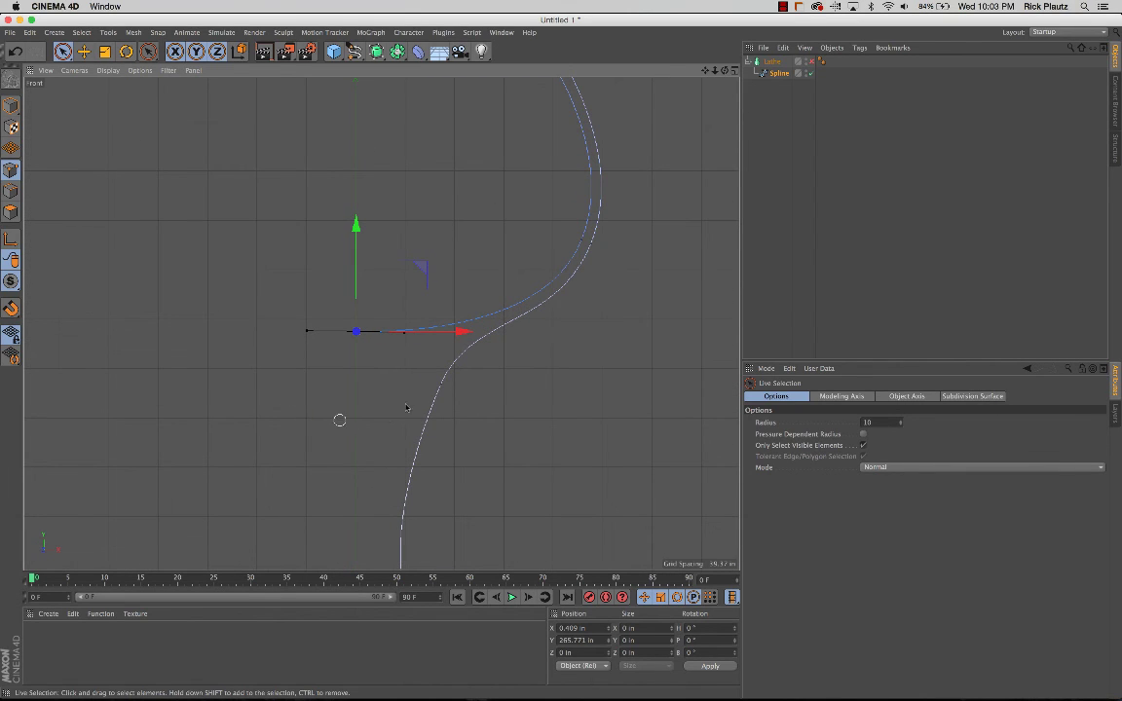
# Move the outer profile's upper stem point inward to about X 37.5 in and rotate its tangent slightly clockwise.
pyautogui.click(439, 386)
pyautogui.moveTo(521, 393); pyautogui.dragTo(469, 419)
pyautogui.keyDown('alt'); pyautogui.moveTo(469, 419); pyautogui.dragTo(393, 395, button='right'); pyautogui.keyUp('alt')
pyautogui.keyDown('alt'); pyautogui.moveTo(394, 396); pyautogui.dragTo(353, 345, button='middle'); pyautogui.keyUp('alt')
pyautogui.keyDown('alt'); pyautogui.moveTo(393, 355); pyautogui.dragTo(421, 355, button='right'); pyautogui.keyUp('alt')
pyautogui.keyDown('alt'); pyautogui.moveTo(365, 355); pyautogui.dragTo(367, 346, button='middle'); pyautogui.keyUp('alt')
pyautogui.scroll(2, 390, 314)
pyautogui.press('r')
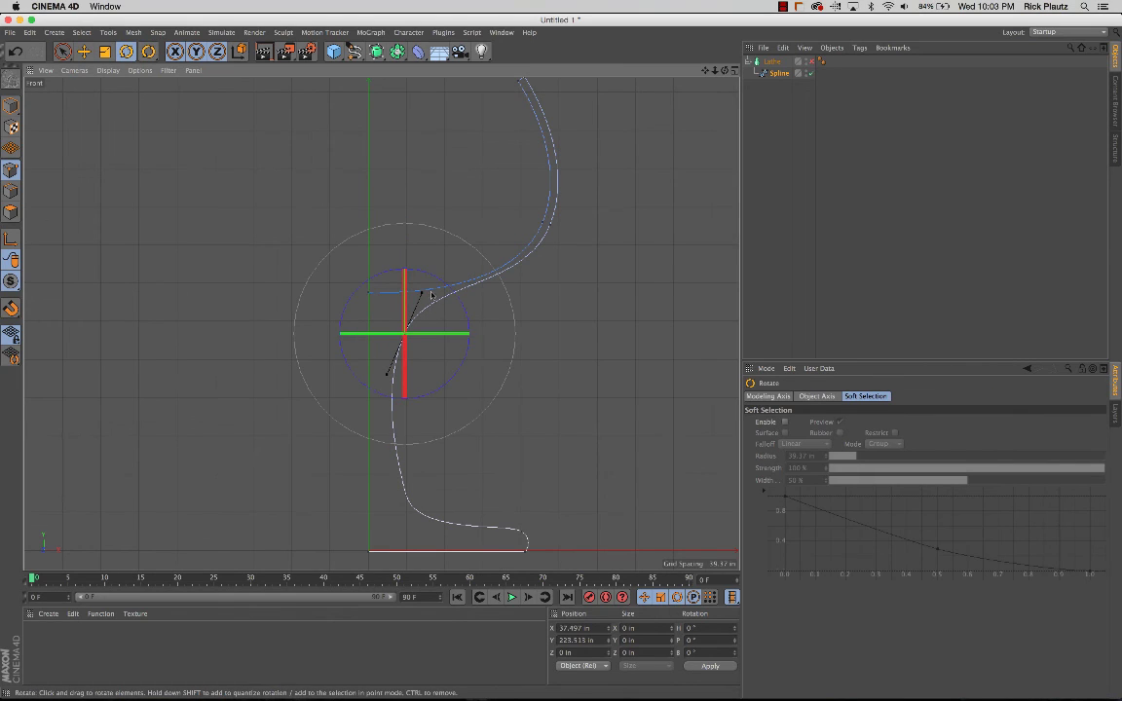
pyautogui.moveTo(422, 295); pyautogui.dragTo(425, 302)
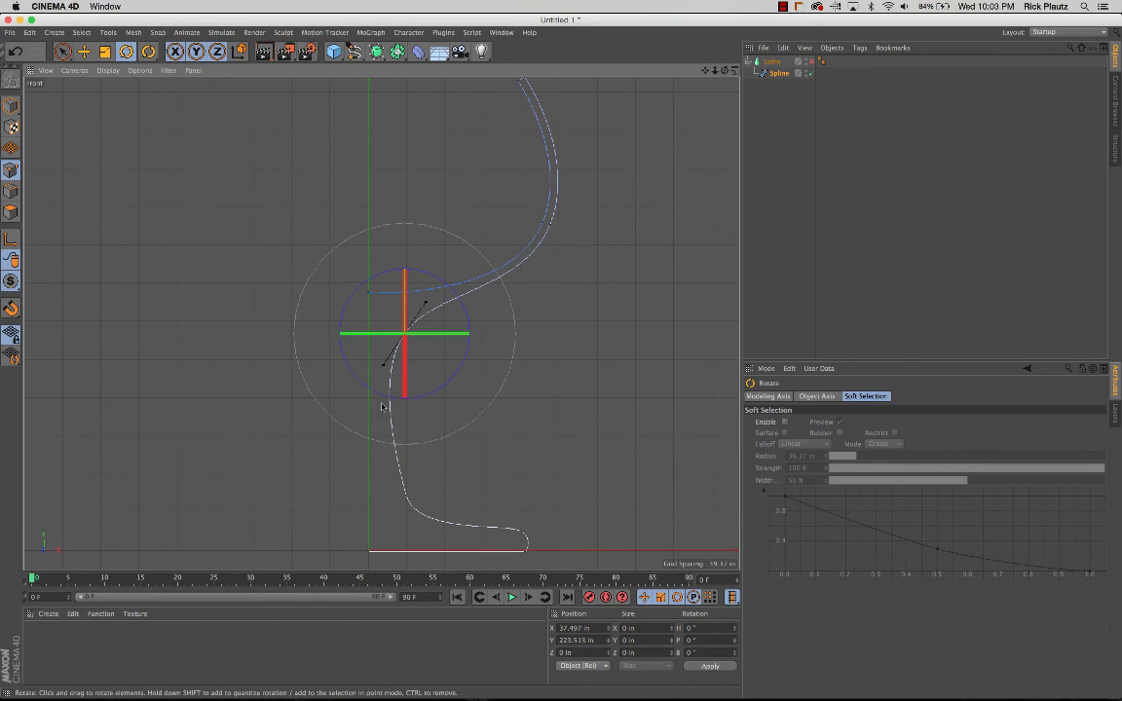
# Move the outer profile's lower stem point inward to about X 22.3 in.
pyautogui.click(407, 499)
pyautogui.press('e')
pyautogui.moveTo(463, 494); pyautogui.dragTo(444, 498)
# Tilt the tangent of the inner bowl's axis point slightly upward toward the wall and lower the point to about Y 257.6 in.
pyautogui.keyDown('alt'); pyautogui.moveTo(385, 300); pyautogui.dragTo(378, 334, button='middle'); pyautogui.keyUp('alt')
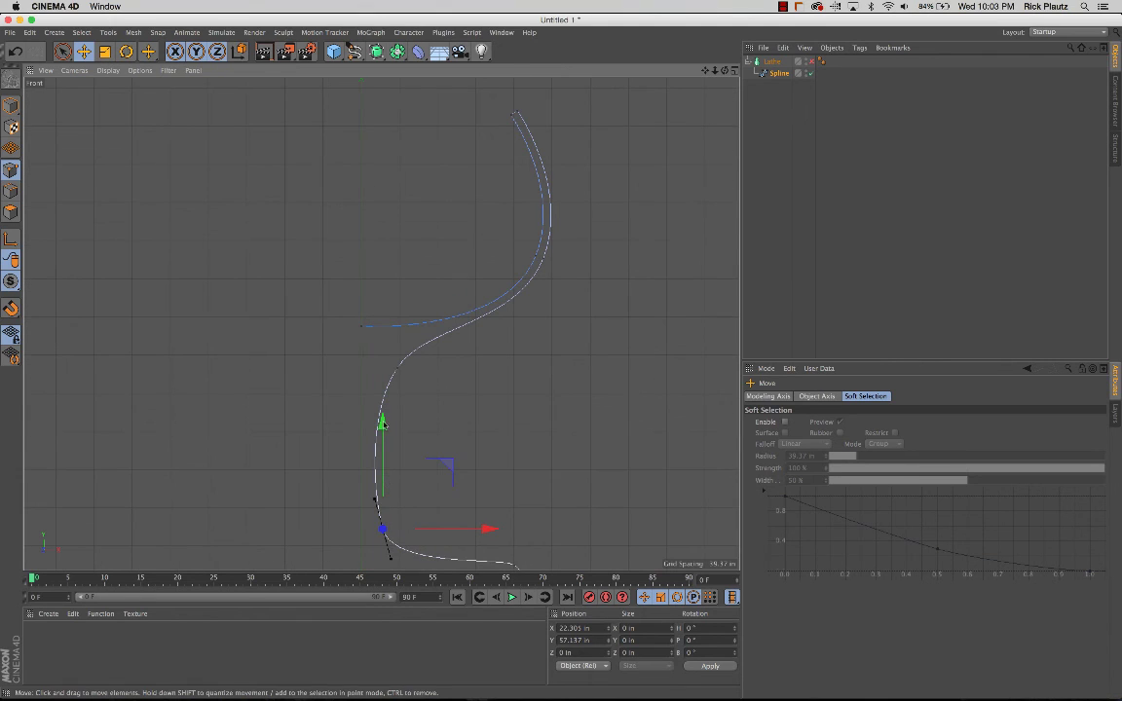
pyautogui.click(360, 337)
pyautogui.scroll(3, 350, 348)
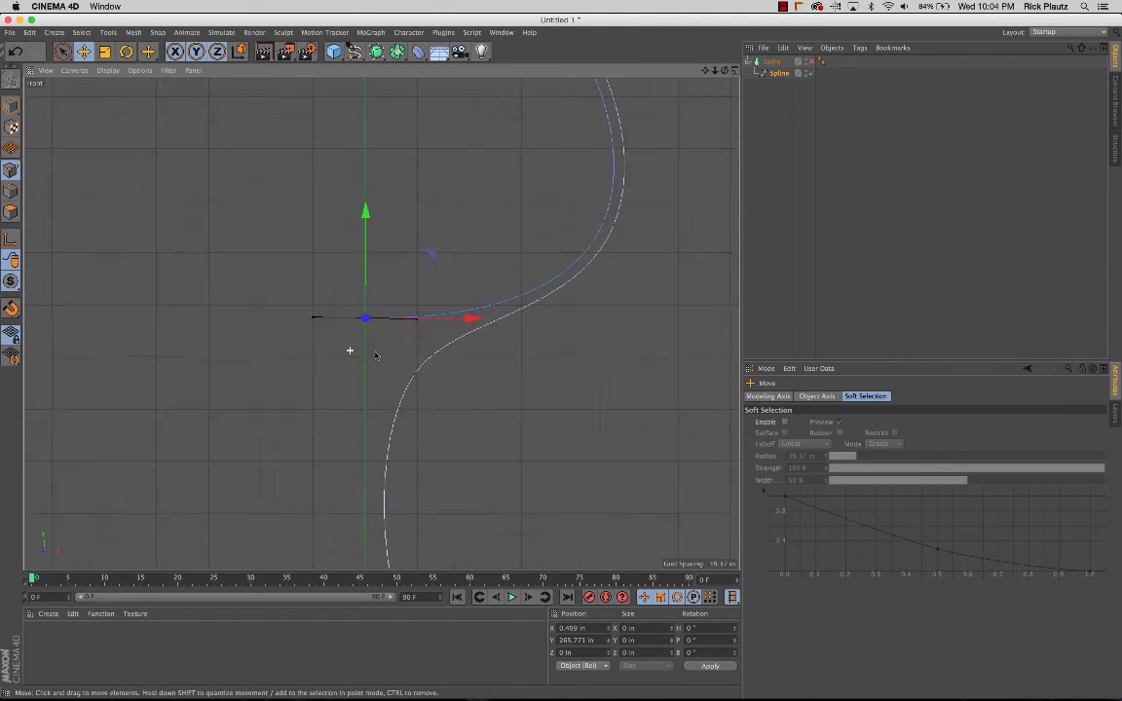
pyautogui.press('r')
pyautogui.moveTo(430, 297); pyautogui.dragTo(425, 283)
pyautogui.press('e')
pyautogui.click(370, 259)
pyautogui.click(365, 320)
pyautogui.moveTo(366, 279); pyautogui.dragTo(365, 290)
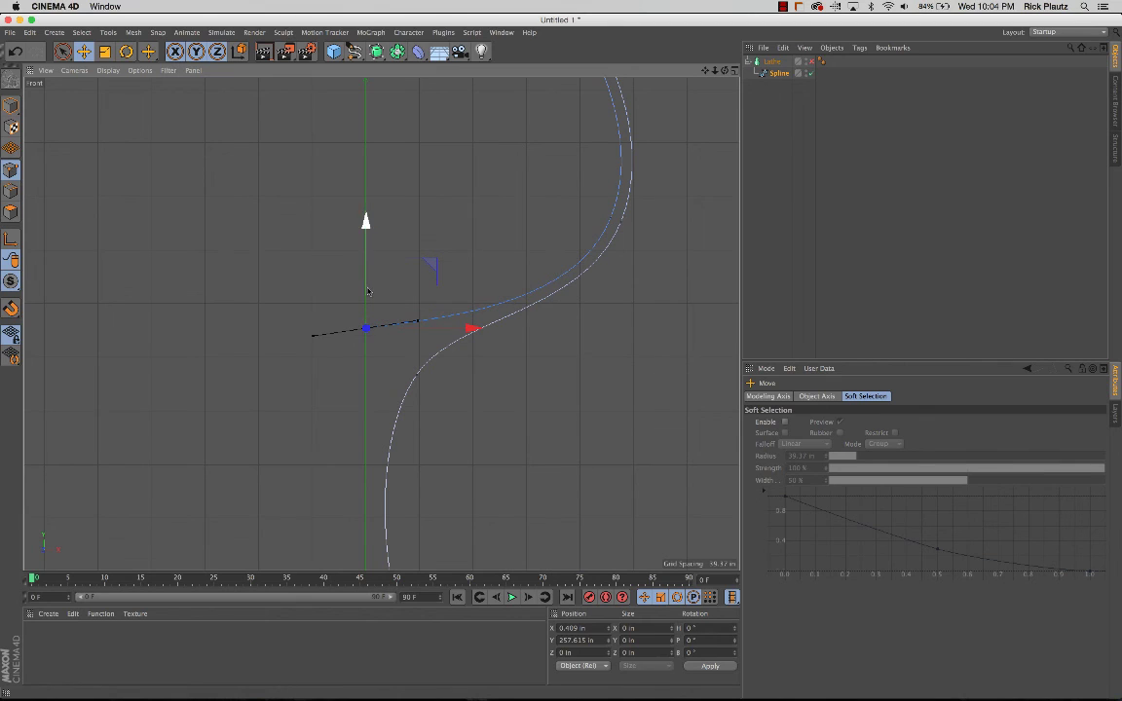
# Flatten the foot by lowering its outer edge point to about Y 7.15 in and the lower stem point slightly.
pyautogui.scroll(-4, 412, 327)
pyautogui.keyDown('alt'); pyautogui.moveTo(385, 336); pyautogui.dragTo(367, 286, button='middle'); pyautogui.keyUp('alt')
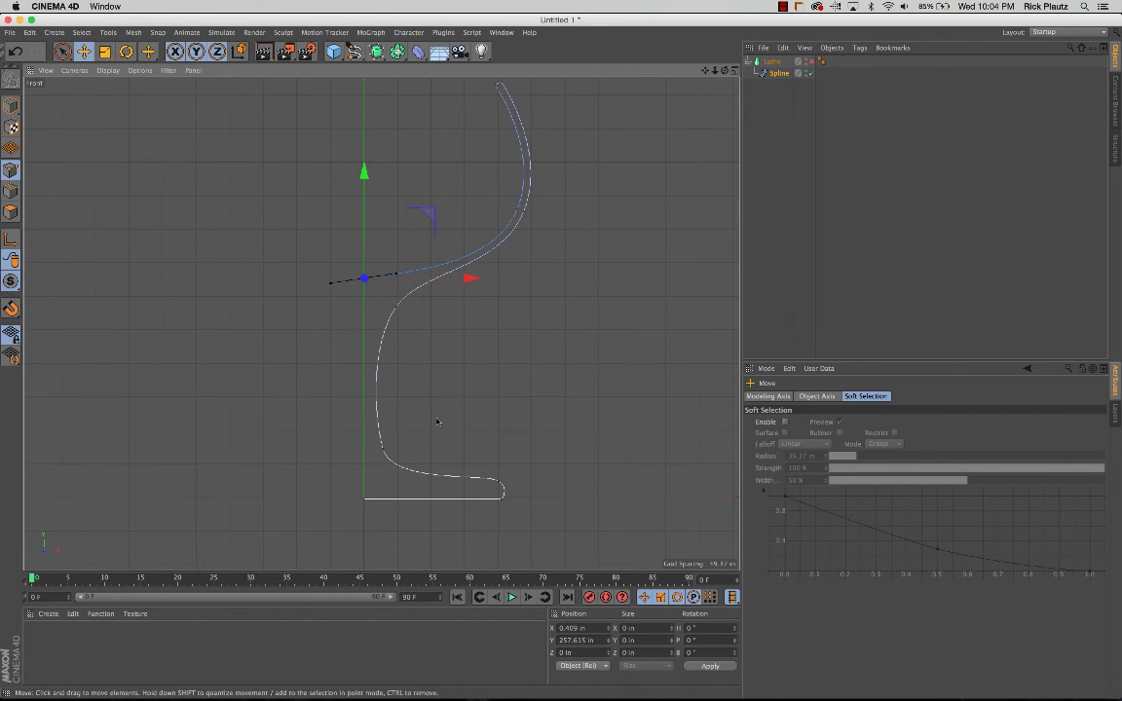
pyautogui.press('space')
pyautogui.click(496, 480)
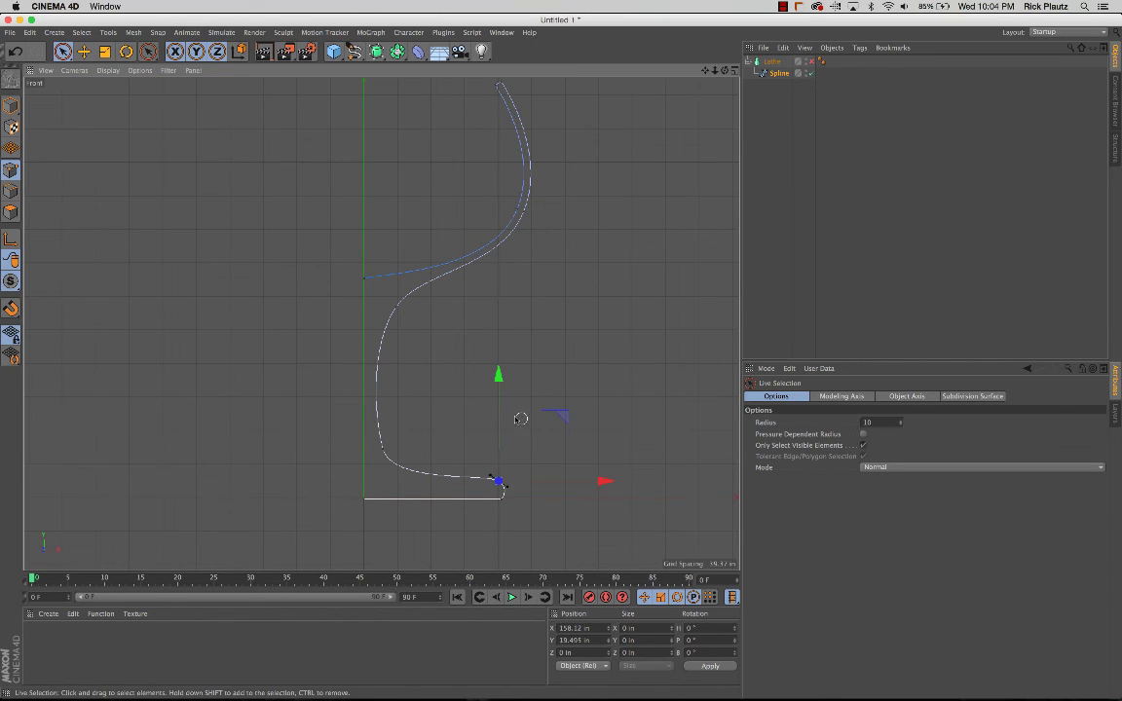
pyautogui.moveTo(499, 418); pyautogui.dragTo(498, 428)
pyautogui.click(383, 449)
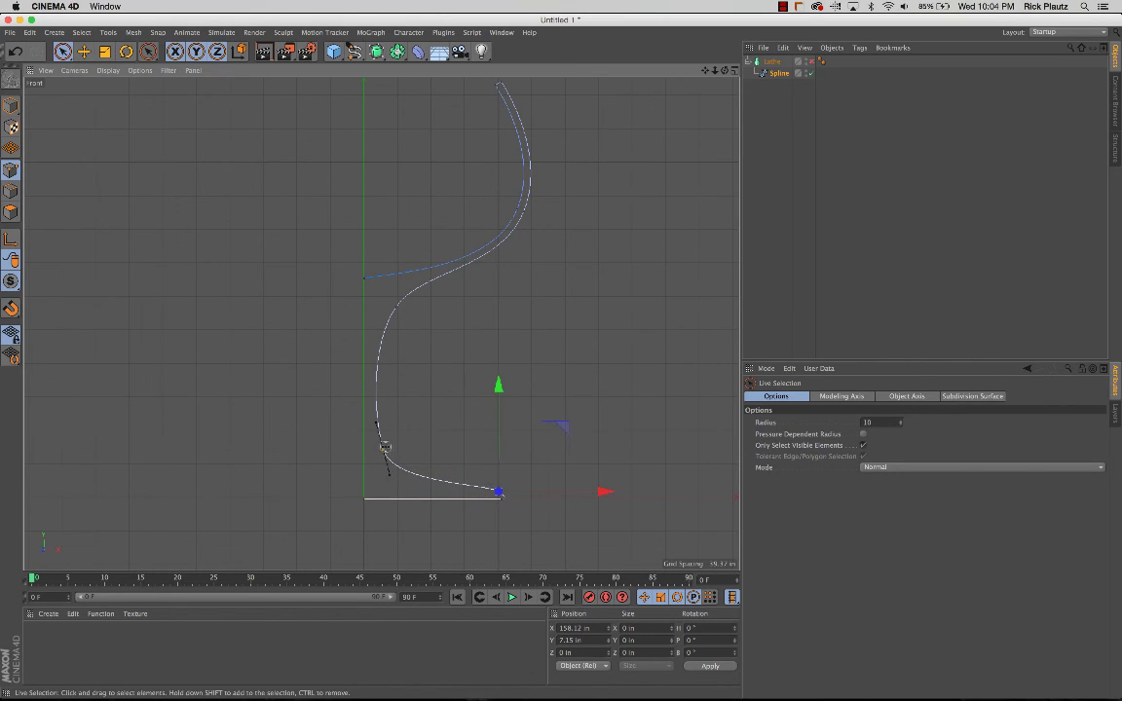
pyautogui.moveTo(384, 410); pyautogui.dragTo(383, 423)
pyautogui.click(511, 428)
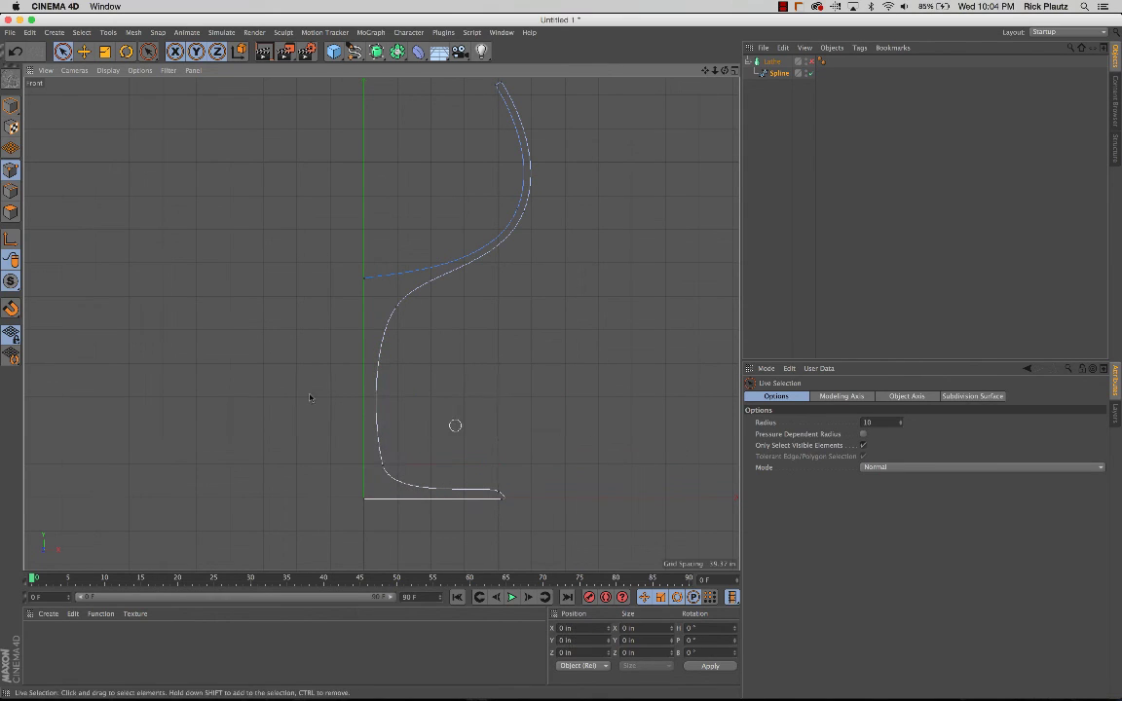
# Turn the Lathe object back on and examine the whole goblet in the perspective view.
pyautogui.keyDown('alt'); pyautogui.moveTo(402, 327); pyautogui.dragTo(409, 314, button='middle'); pyautogui.keyUp('alt')
pyautogui.keyDown('alt'); pyautogui.moveTo(395, 345); pyautogui.dragTo(373, 346, button='right'); pyautogui.keyUp('alt')
pyautogui.keyDown('alt'); pyautogui.moveTo(373, 346); pyautogui.dragTo(373, 354, button='middle'); pyautogui.keyUp('alt')
pyautogui.keyDown('alt'); pyautogui.moveTo(373, 354); pyautogui.dragTo(385, 352, button='right'); pyautogui.keyUp('alt')
pyautogui.keyDown('alt'); pyautogui.moveTo(384, 353); pyautogui.dragTo(407, 356, button='middle'); pyautogui.keyUp('alt')
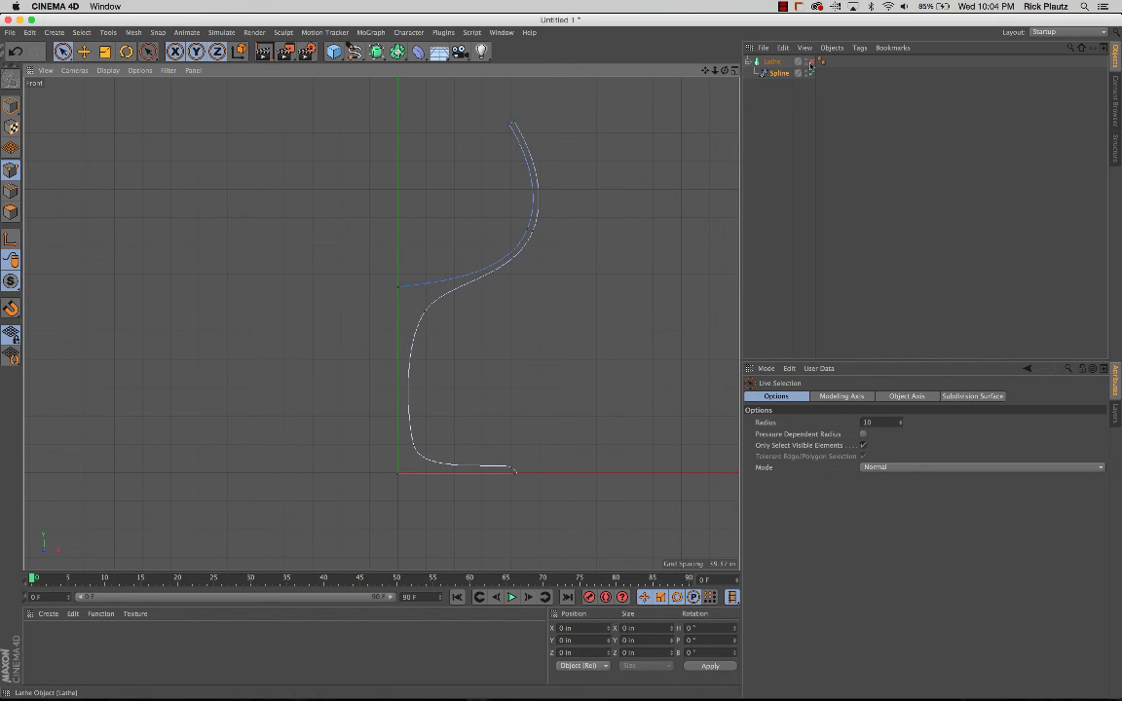
pyautogui.click(813, 65)
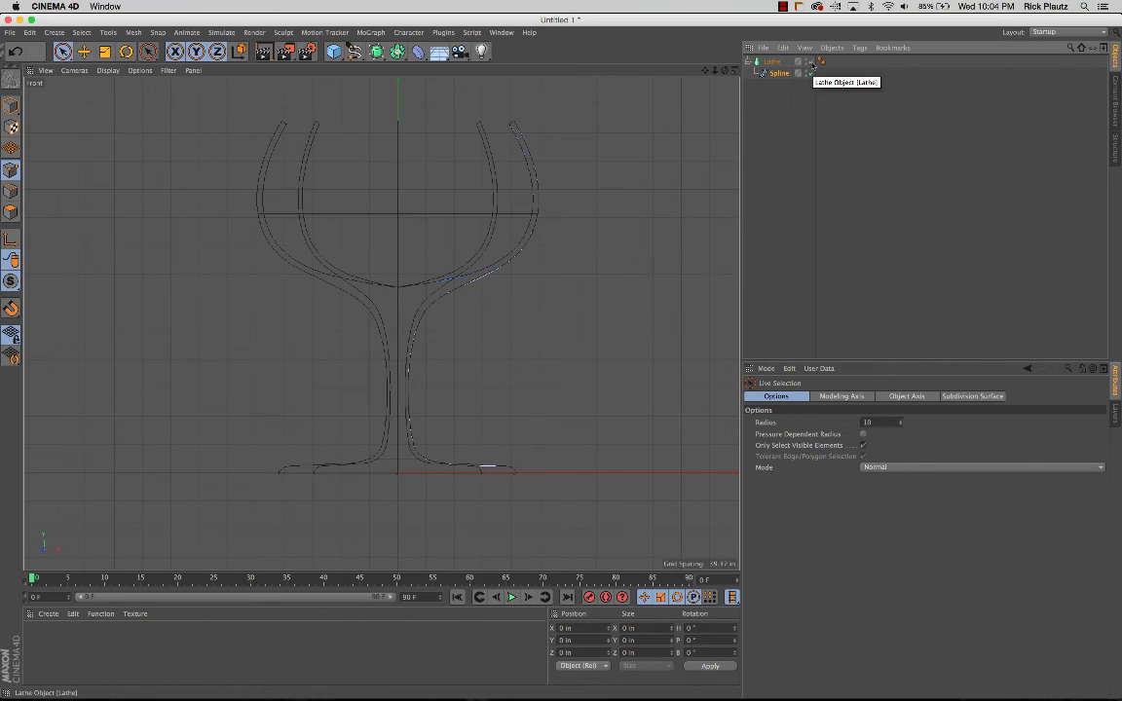
pyautogui.click(735, 70)
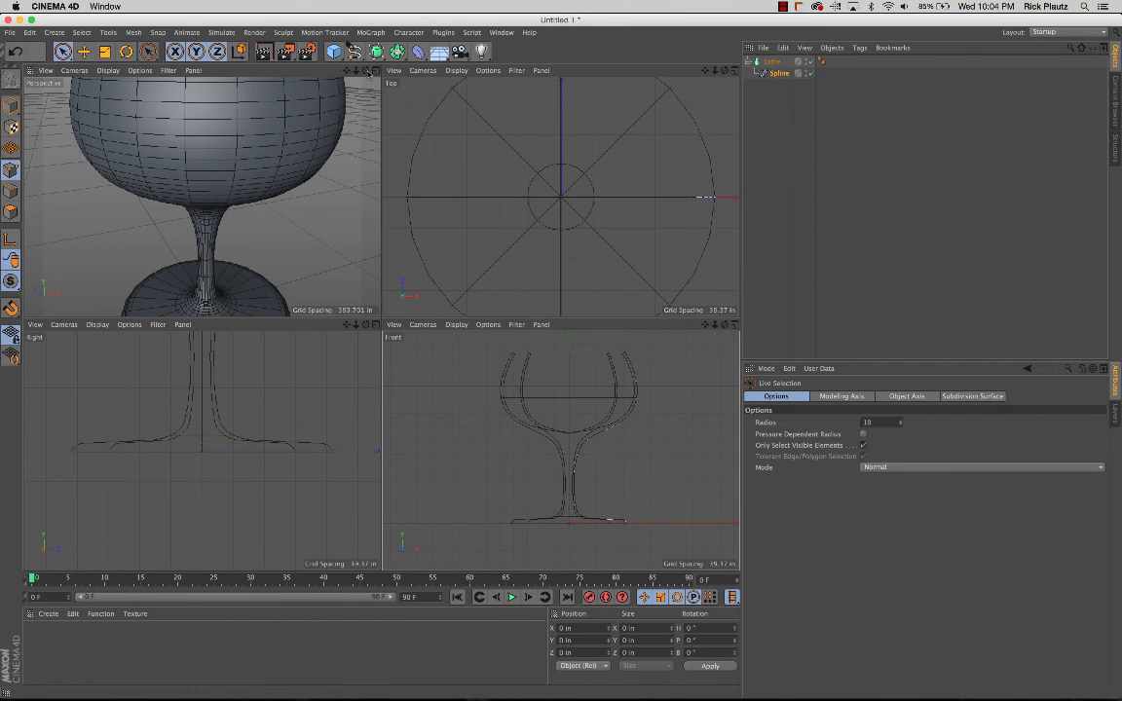
pyautogui.click(376, 70)
pyautogui.scroll(-3, 230, 182)
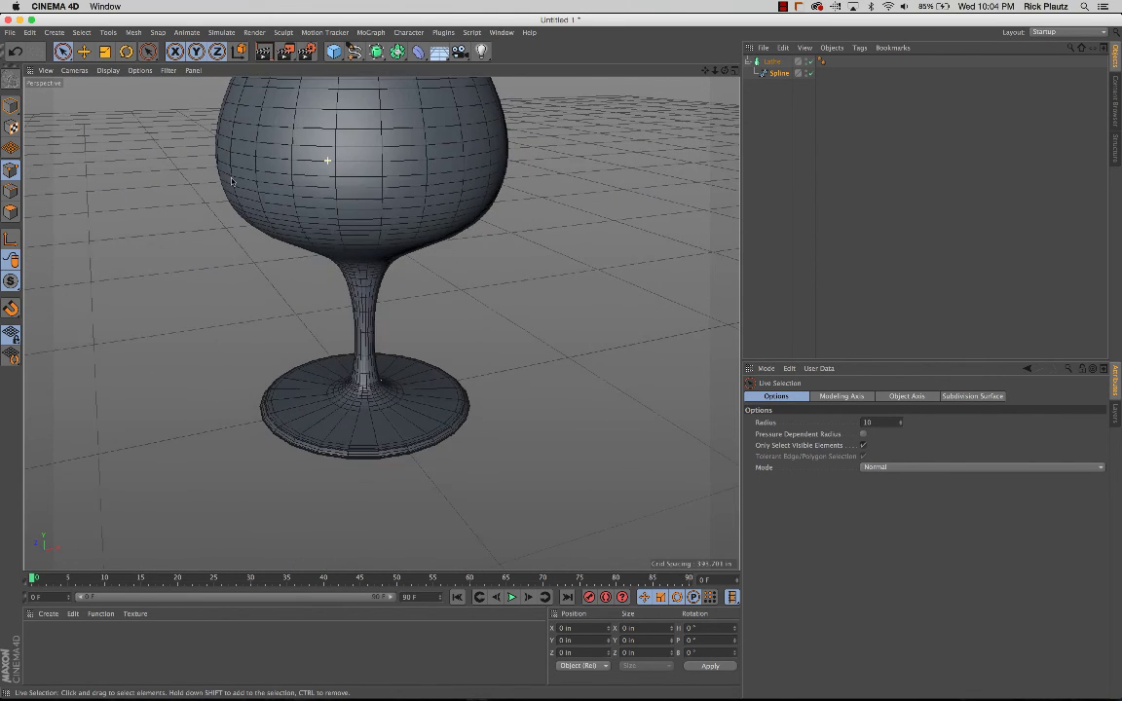
pyautogui.keyDown('alt'); pyautogui.moveTo(341, 213); pyautogui.dragTo(343, 292, button='middle'); pyautogui.keyUp('alt')
pyautogui.keyDown('alt'); pyautogui.moveTo(342, 213); pyautogui.dragTo(371, 156); pyautogui.keyUp('alt')
pyautogui.keyDown('alt'); pyautogui.moveTo(371, 237); pyautogui.dragTo(366, 252, button='right'); pyautogui.keyUp('alt')
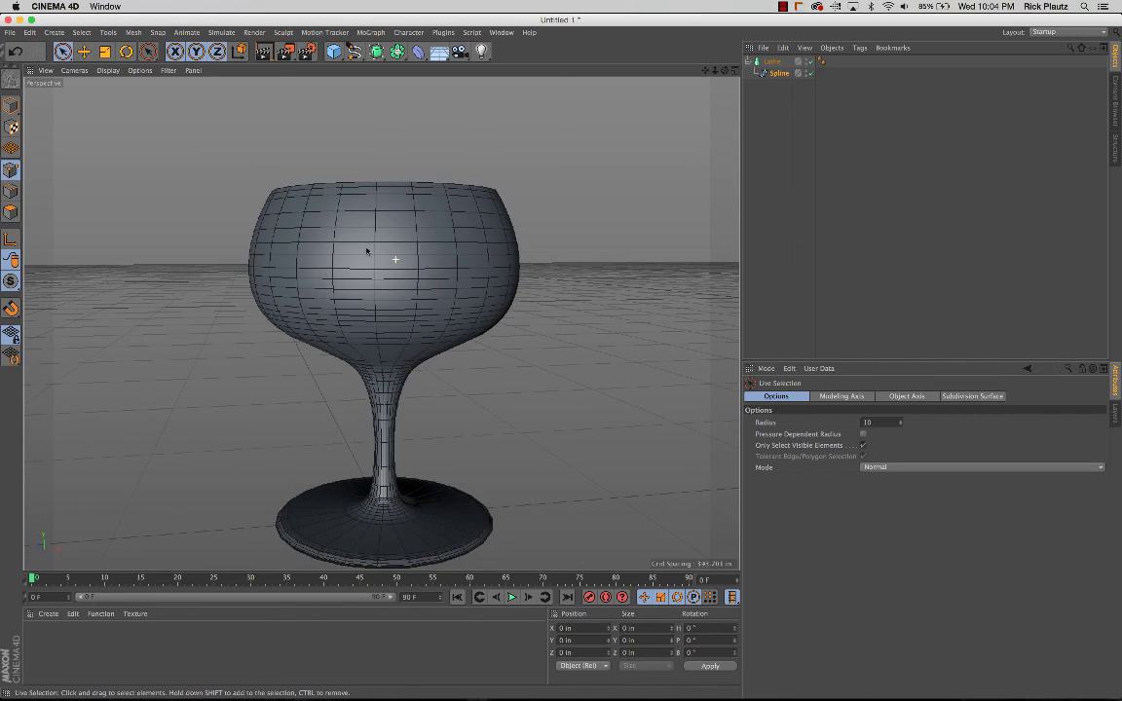
pyautogui.keyDown('alt'); pyautogui.moveTo(366, 251); pyautogui.dragTo(395, 277); pyautogui.keyUp('alt')
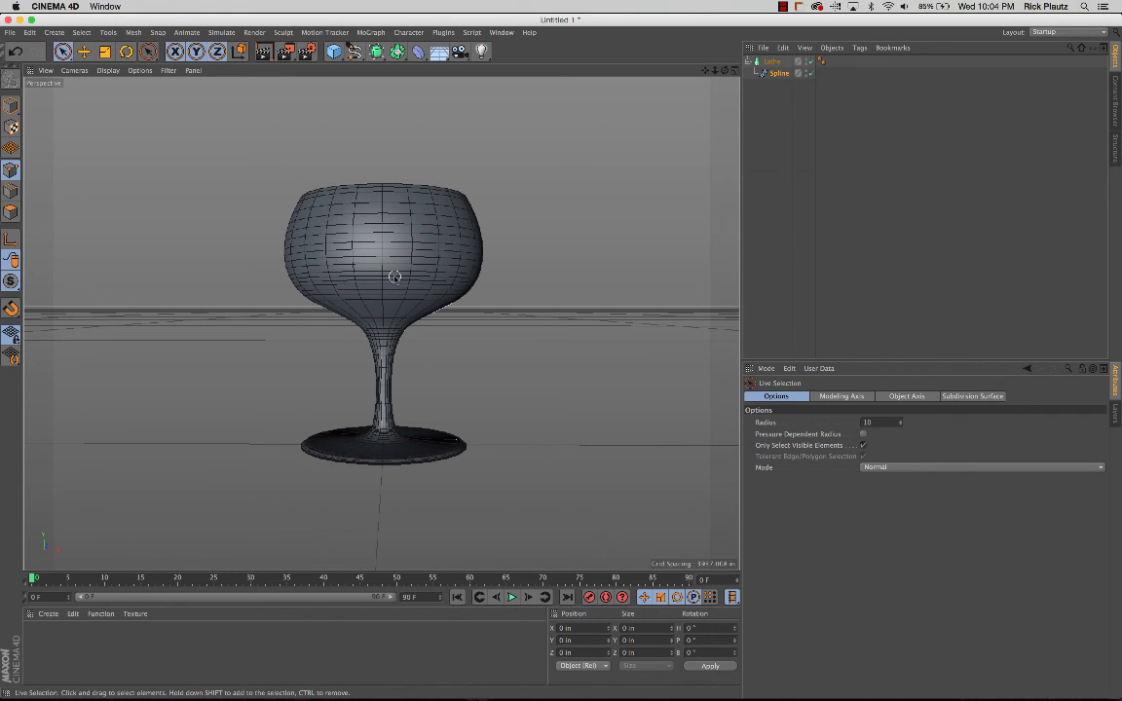
pyautogui.keyDown('alt'); pyautogui.moveTo(398, 344); pyautogui.dragTo(385, 410); pyautogui.keyUp('alt')
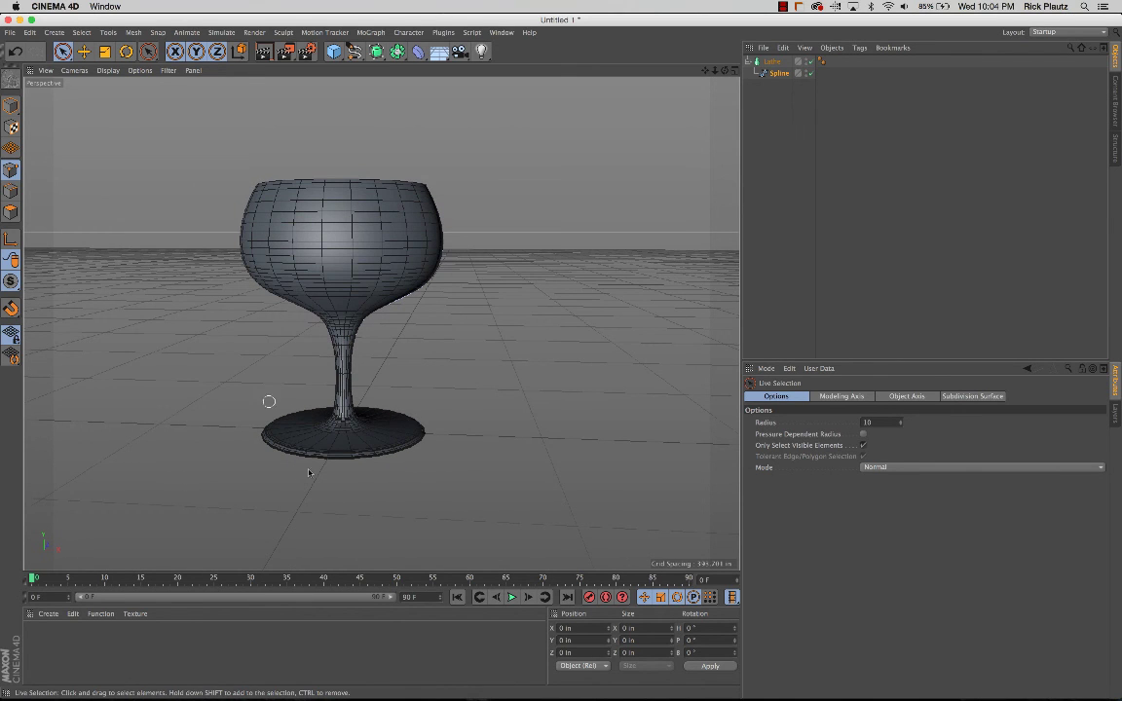
# Select the profile points at the foot's outer edge and move them inward to about X 135.5 in.
pyautogui.keyDown('alt'); pyautogui.moveTo(381, 329); pyautogui.dragTo(353, 299, button='middle'); pyautogui.keyUp('alt')
pyautogui.keyDown('alt'); pyautogui.moveTo(317, 397); pyautogui.dragTo(400, 399, button='right'); pyautogui.keyUp('alt')
pyautogui.keyDown('alt'); pyautogui.moveTo(359, 415); pyautogui.dragTo(288, 433); pyautogui.keyUp('alt')
pyautogui.keyDown('alt'); pyautogui.moveTo(398, 404); pyautogui.dragTo(369, 362, button='middle'); pyautogui.keyUp('alt')
pyautogui.keyDown('alt'); pyautogui.moveTo(366, 412); pyautogui.dragTo(415, 410, button='right'); pyautogui.keyUp('alt')
pyautogui.click(411, 406)
pyautogui.keyDown('alt'); pyautogui.moveTo(411, 406); pyautogui.dragTo(468, 458); pyautogui.keyUp('alt')
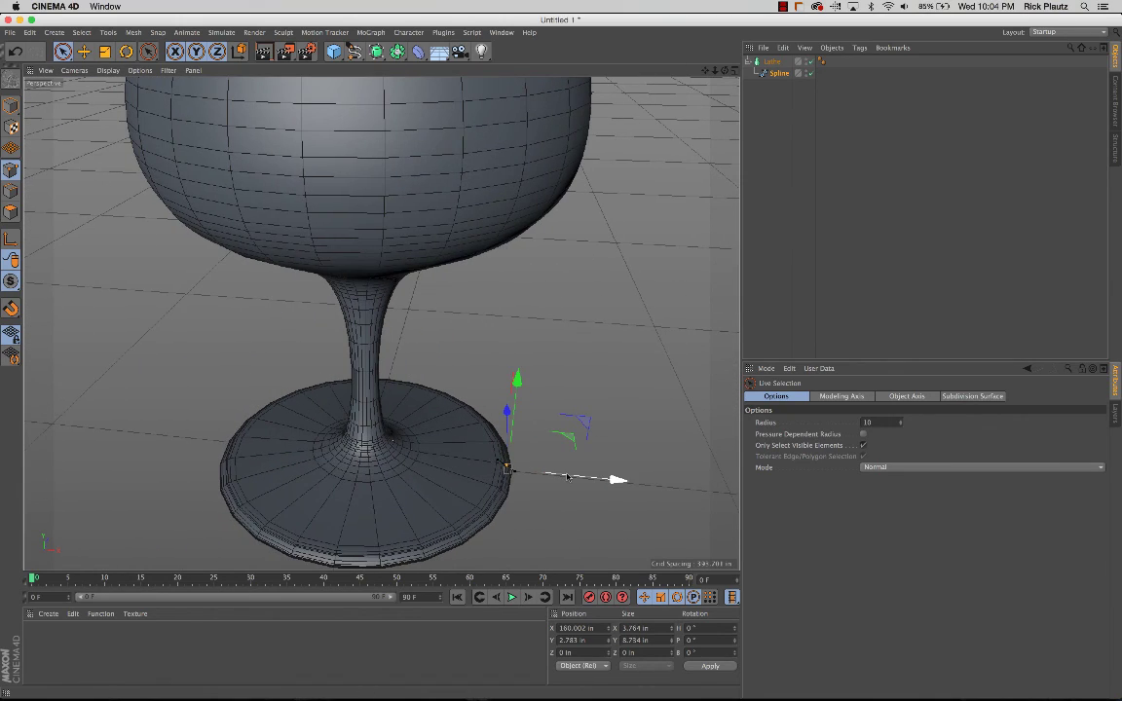
pyautogui.moveTo(567, 477); pyautogui.dragTo(544, 470)
# Clear the point selection and examine the goblet's proportions with the narrower foot from several angles.
pyautogui.keyDown('alt'); pyautogui.moveTo(394, 437); pyautogui.dragTo(358, 445, button='right'); pyautogui.keyUp('alt')
pyautogui.keyDown('alt'); pyautogui.moveTo(358, 445); pyautogui.dragTo(380, 434); pyautogui.keyUp('alt')
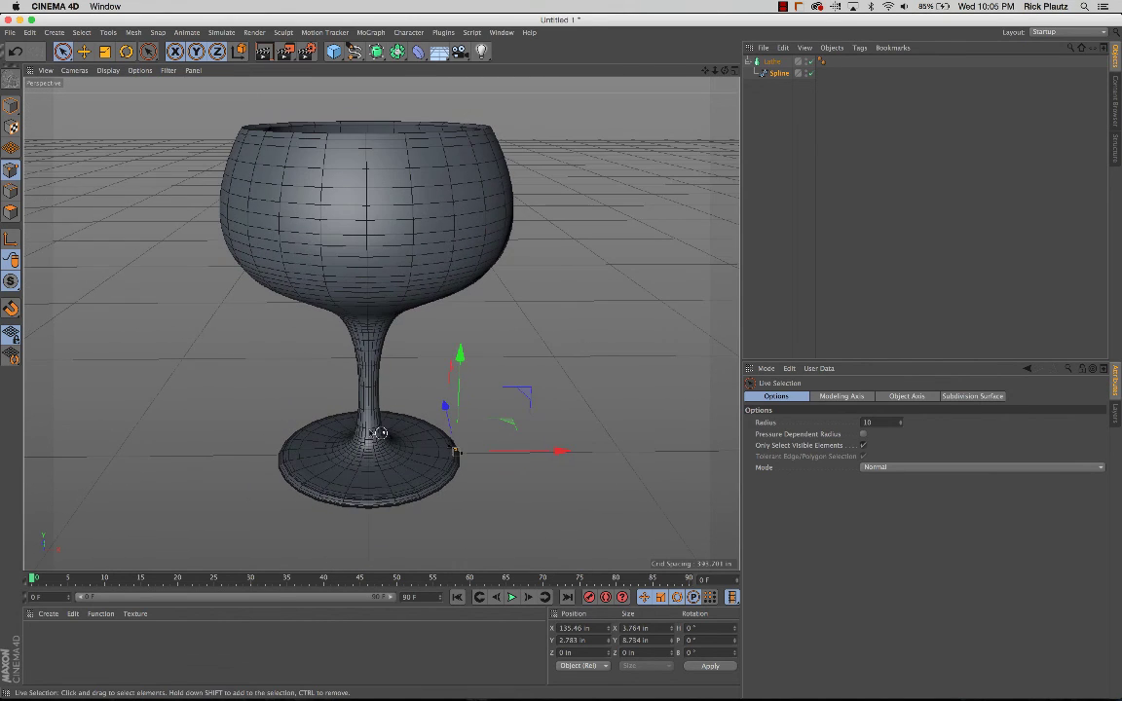
pyautogui.keyDown('alt'); pyautogui.moveTo(381, 433); pyautogui.dragTo(352, 428, button='right'); pyautogui.keyUp('alt')
pyautogui.click(534, 358)
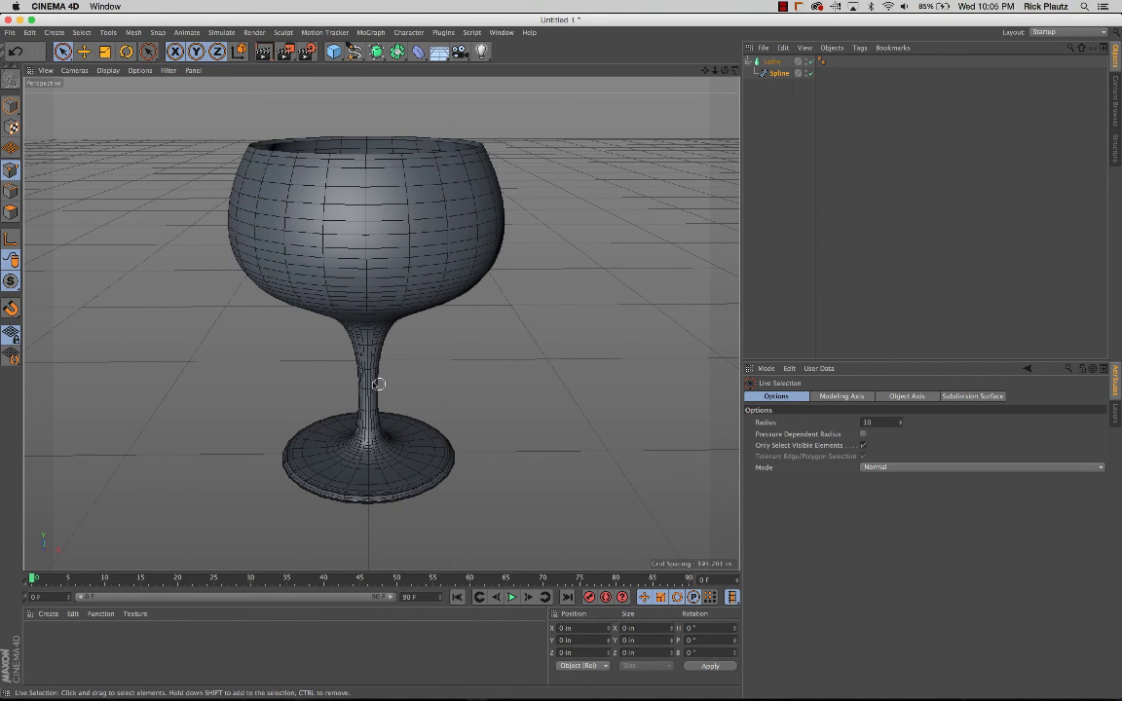
pyautogui.keyDown('alt'); pyautogui.moveTo(369, 380); pyautogui.dragTo(342, 380, button='right'); pyautogui.keyUp('alt')
pyautogui.keyDown('alt'); pyautogui.moveTo(369, 353); pyautogui.dragTo(327, 290); pyautogui.keyUp('alt')
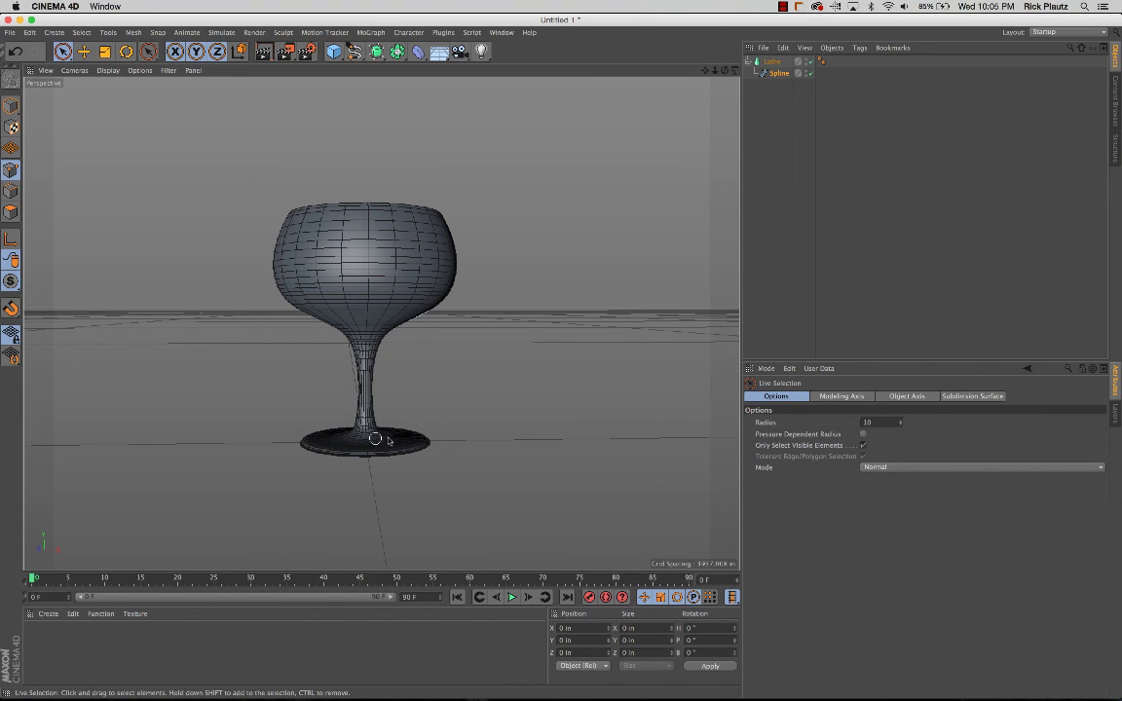
pyautogui.keyDown('alt'); pyautogui.moveTo(375, 296); pyautogui.dragTo(381, 323, button='middle'); pyautogui.keyUp('alt')
pyautogui.keyDown('alt'); pyautogui.moveTo(381, 323); pyautogui.dragTo(356, 317); pyautogui.keyUp('alt')
pyautogui.keyDown('alt'); pyautogui.moveTo(362, 368); pyautogui.dragTo(394, 376, button='right'); pyautogui.keyUp('alt')
pyautogui.keyDown('alt'); pyautogui.moveTo(393, 376); pyautogui.dragTo(419, 376); pyautogui.keyUp('alt')
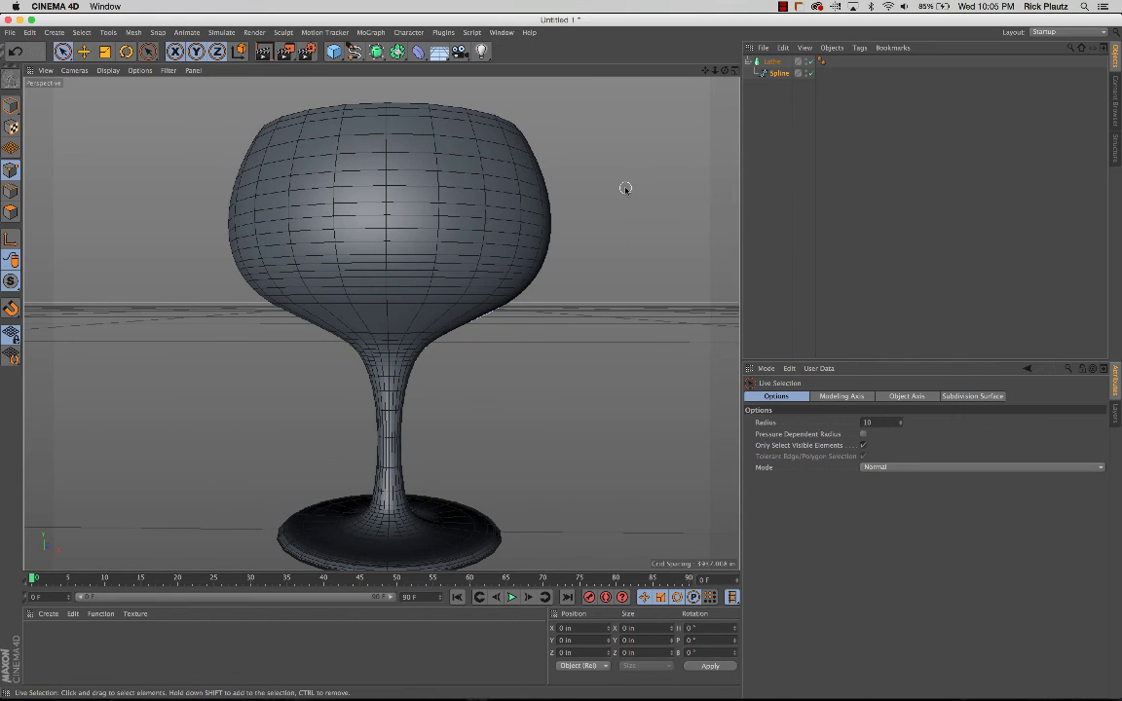
# Slim the stem in the front view by moving the outer profile's upper and lower stem points slightly inward together.
pyautogui.click(735, 70)
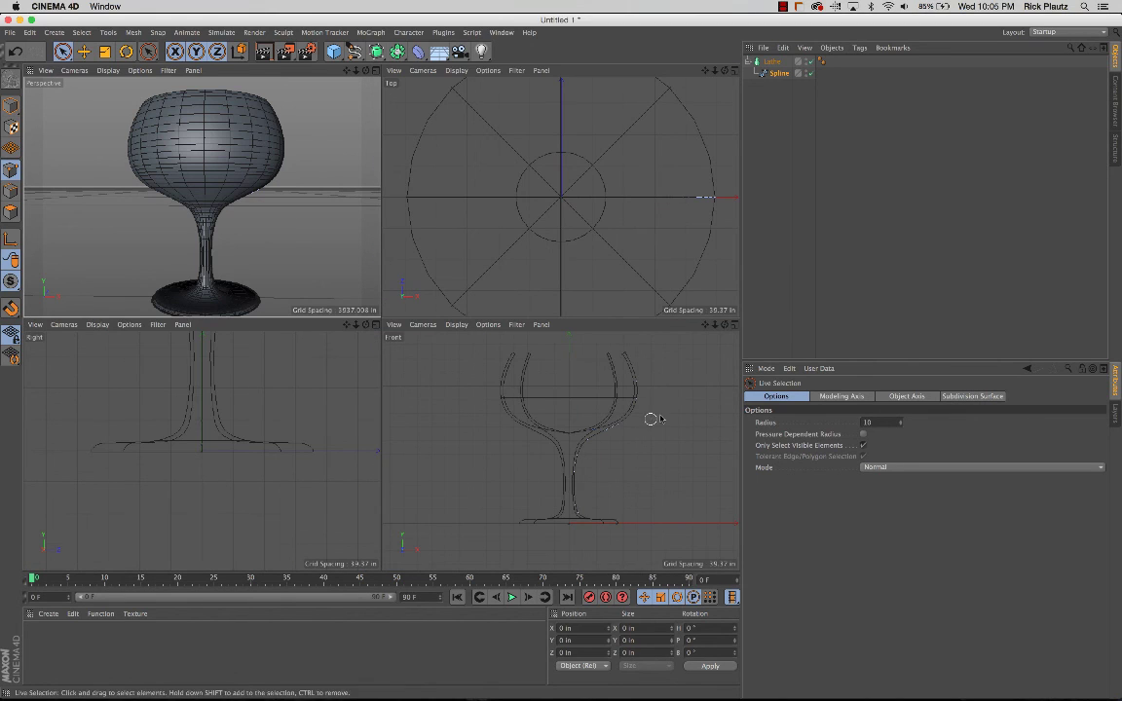
pyautogui.click(734, 326)
pyautogui.keyDown('alt'); pyautogui.moveTo(508, 353); pyautogui.dragTo(461, 350, button='middle'); pyautogui.keyUp('alt')
pyautogui.keyDown('alt'); pyautogui.moveTo(404, 341); pyautogui.dragTo(359, 358, button='right'); pyautogui.keyUp('alt')
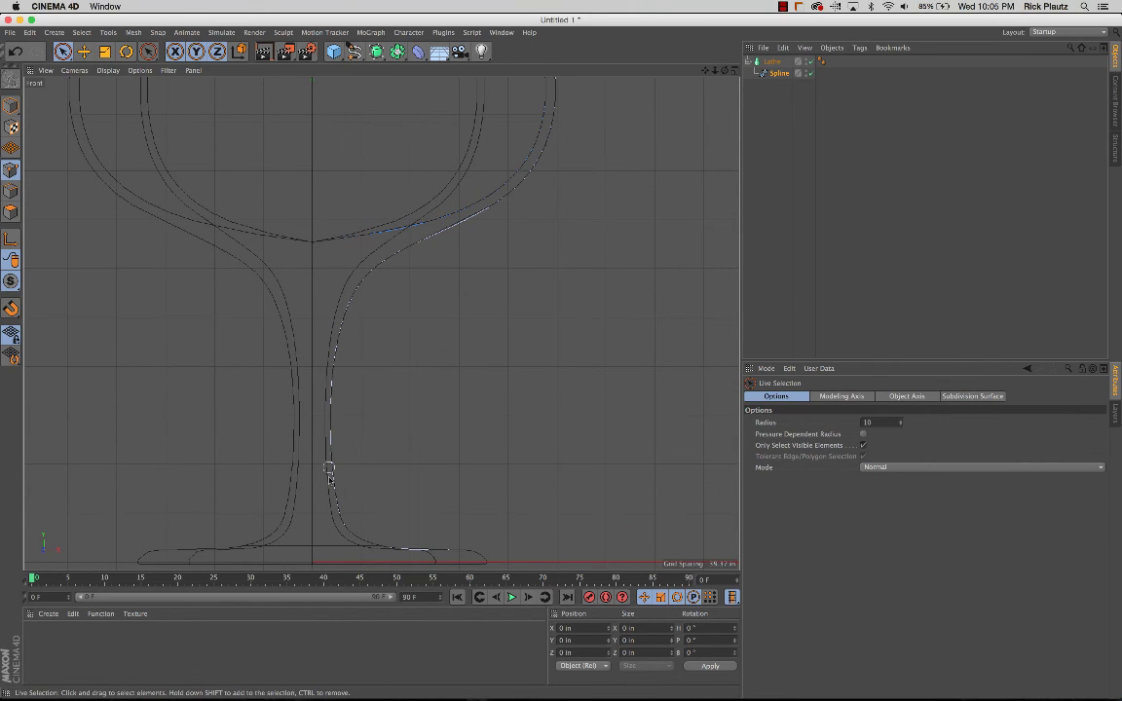
pyautogui.keyDown('alt'); pyautogui.moveTo(372, 393); pyautogui.dragTo(403, 392, button='middle'); pyautogui.keyUp('alt')
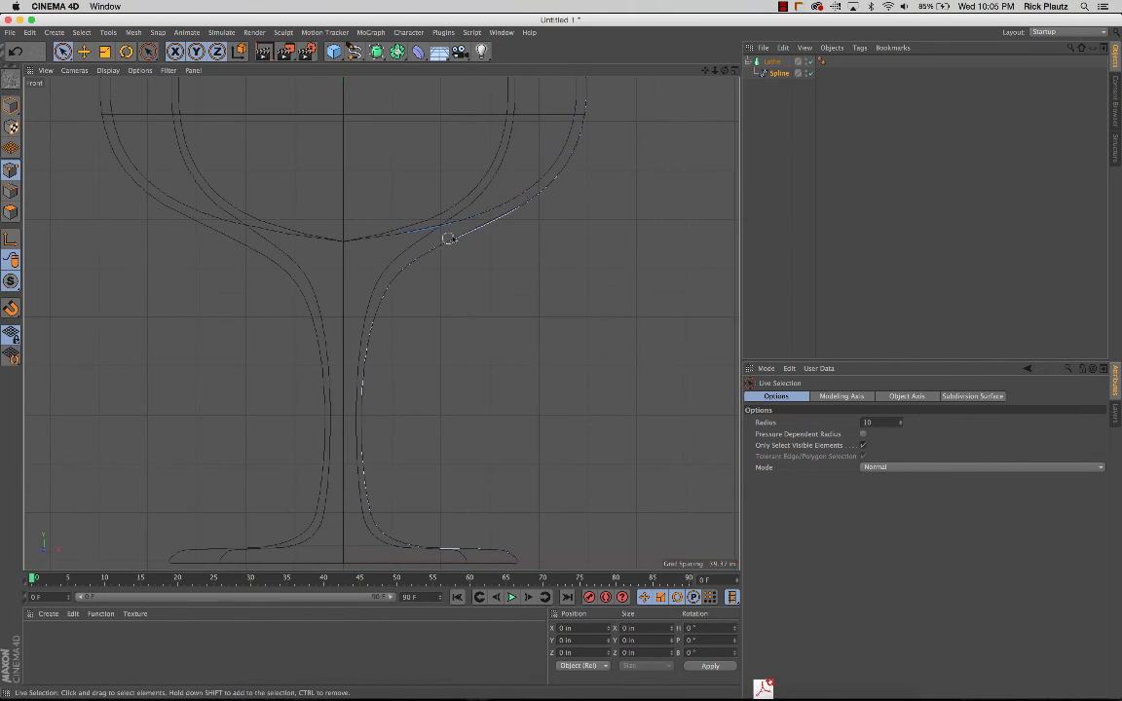
pyautogui.moveTo(397, 275)
pyautogui.mouseDown()
pyautogui.moveTo(372, 326)
pyautogui.moveTo(377, 343)
pyautogui.mouseUp()
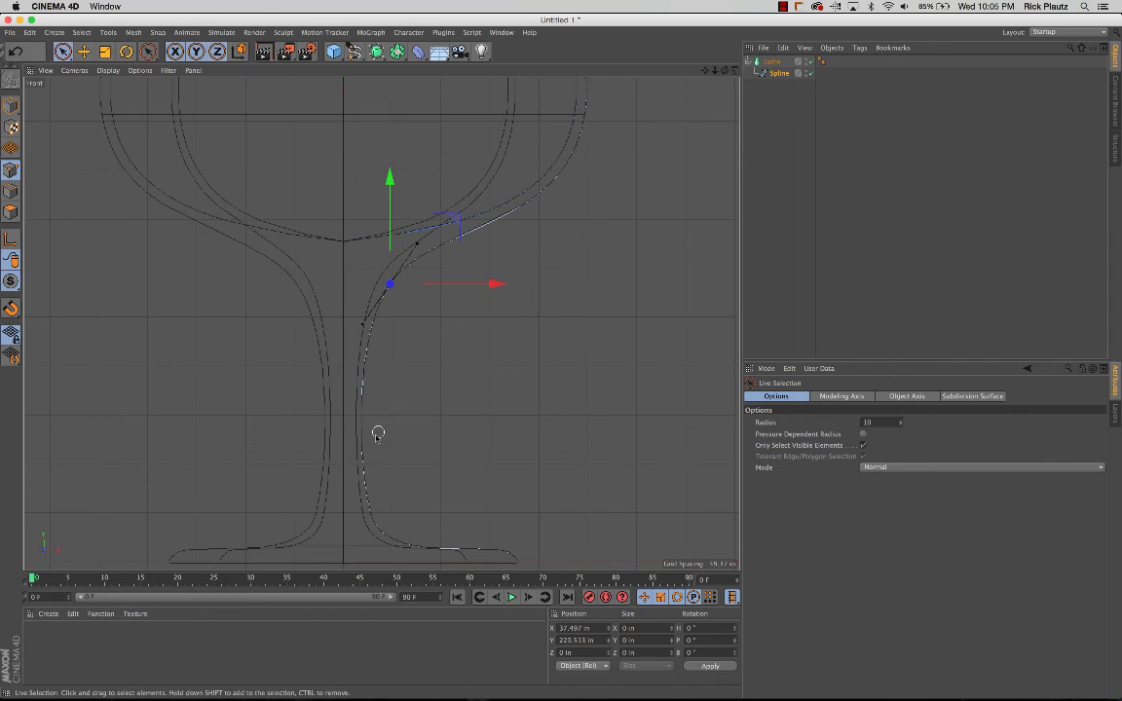
pyautogui.keyDown('shift'); pyautogui.click(371, 515); pyautogui.keyUp('shift')
pyautogui.moveTo(435, 409); pyautogui.dragTo(433, 401)
pyautogui.click(663, 187)
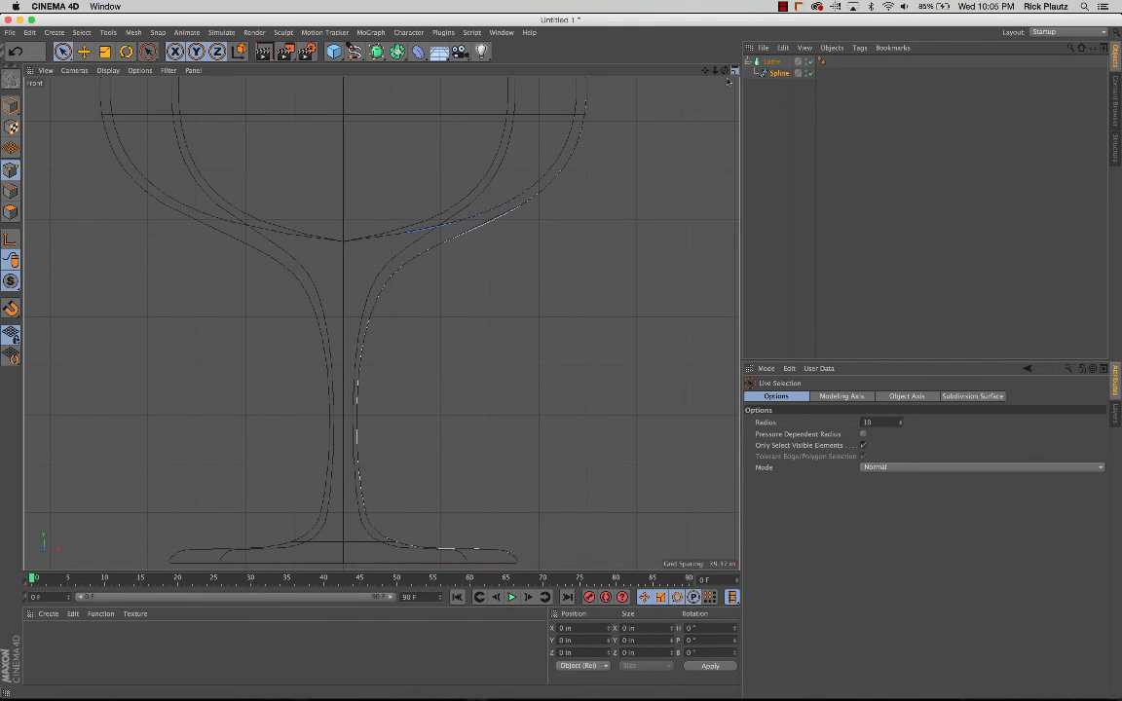
# Examine the slimmer stem, the inside of the bowl and the rim's edges up close in the perspective view.
pyautogui.click(735, 70)
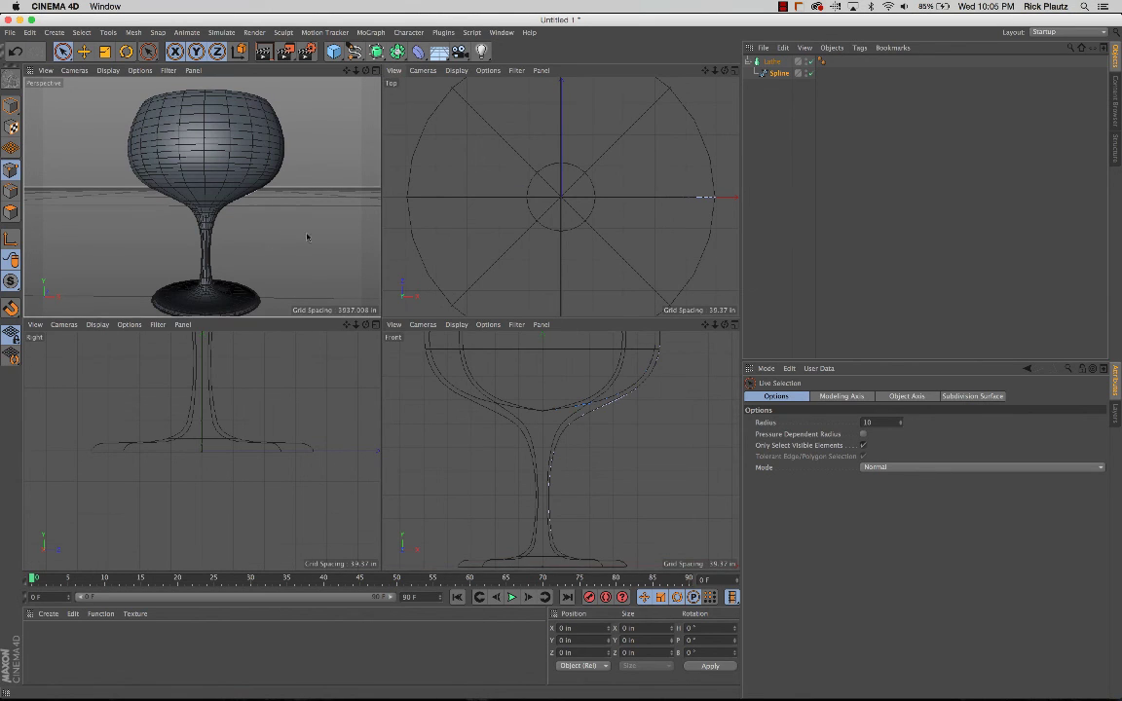
pyautogui.middleClick(368, 112)
pyautogui.keyDown('alt'); pyautogui.moveTo(196, 301); pyautogui.dragTo(241, 315, button='middle'); pyautogui.keyUp('alt')
pyautogui.moveTo(348, 293)
pyautogui.keyDown('alt'); pyautogui.mouseDown()
pyautogui.moveTo(300, 271)
pyautogui.moveTo(368, 298)
pyautogui.mouseUp(); pyautogui.keyUp('alt')
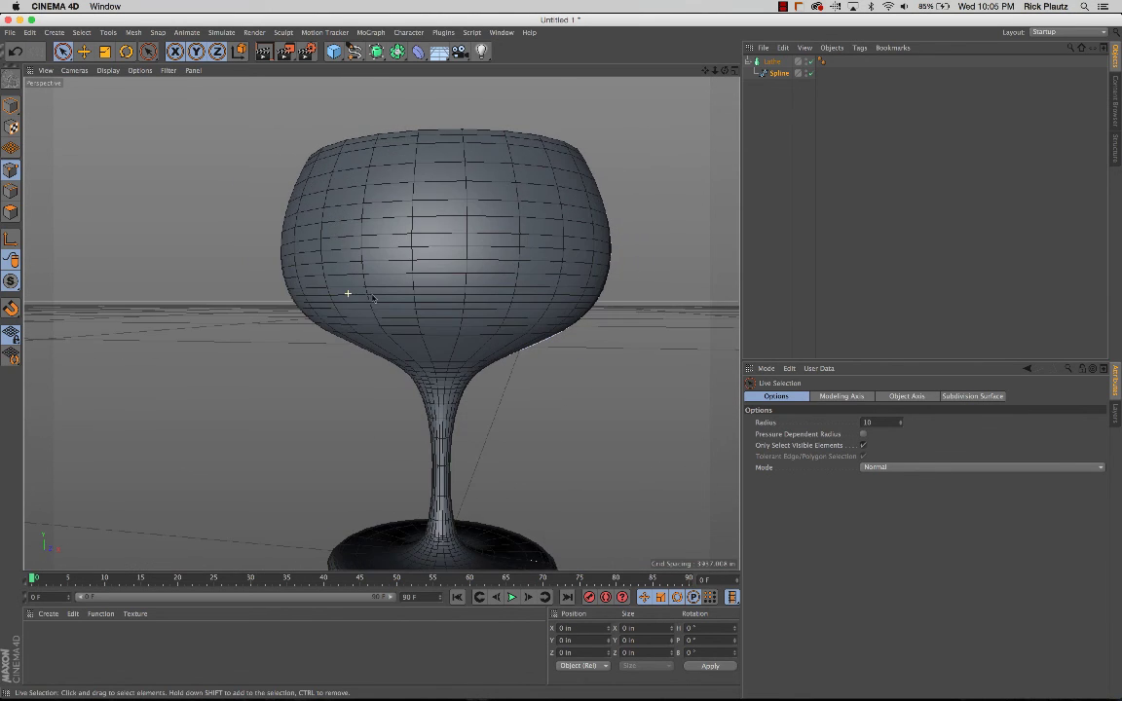
pyautogui.keyDown('alt'); pyautogui.moveTo(373, 295); pyautogui.dragTo(381, 324, button='right'); pyautogui.keyUp('alt')
pyautogui.keyDown('alt'); pyautogui.moveTo(381, 323); pyautogui.dragTo(319, 261, button='middle'); pyautogui.keyUp('alt')
pyautogui.keyDown('alt'); pyautogui.moveTo(303, 242); pyautogui.dragTo(454, 195); pyautogui.keyUp('alt')
pyautogui.keyDown('alt'); pyautogui.moveTo(410, 213); pyautogui.dragTo(487, 204, button='right'); pyautogui.keyUp('alt')
pyautogui.keyDown('alt'); pyautogui.moveTo(487, 205); pyautogui.dragTo(526, 200); pyautogui.keyUp('alt')
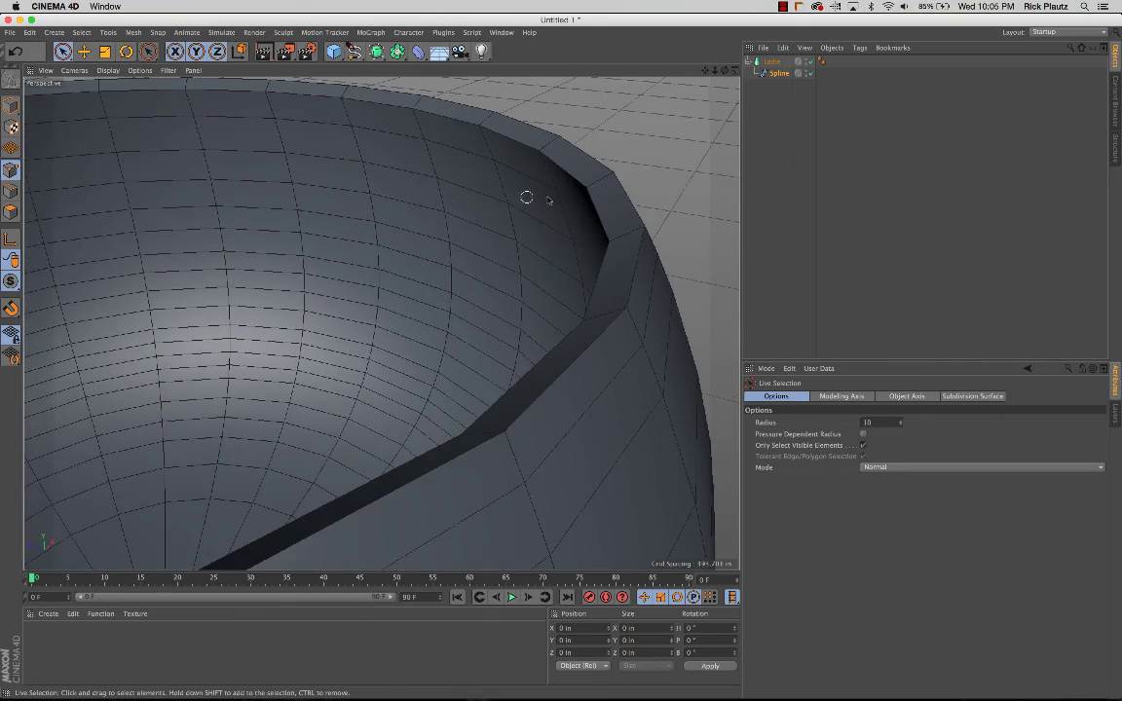
pyautogui.keyDown('alt'); pyautogui.moveTo(601, 321); pyautogui.dragTo(512, 359, button='right'); pyautogui.keyUp('alt')
pyautogui.keyDown('alt'); pyautogui.moveTo(511, 359); pyautogui.dragTo(459, 366, button='middle'); pyautogui.keyUp('alt')
pyautogui.keyDown('alt'); pyautogui.moveTo(515, 366); pyautogui.dragTo(575, 282); pyautogui.keyUp('alt')
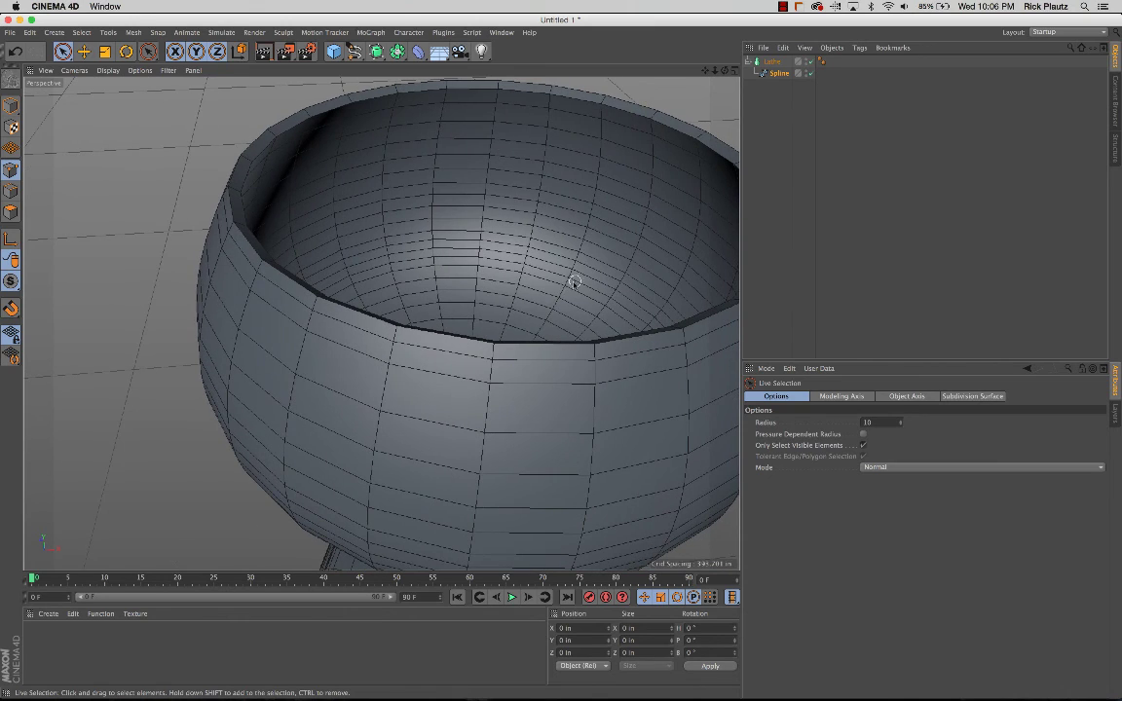
pyautogui.keyDown('alt'); pyautogui.moveTo(535, 374); pyautogui.dragTo(516, 353); pyautogui.keyUp('alt')
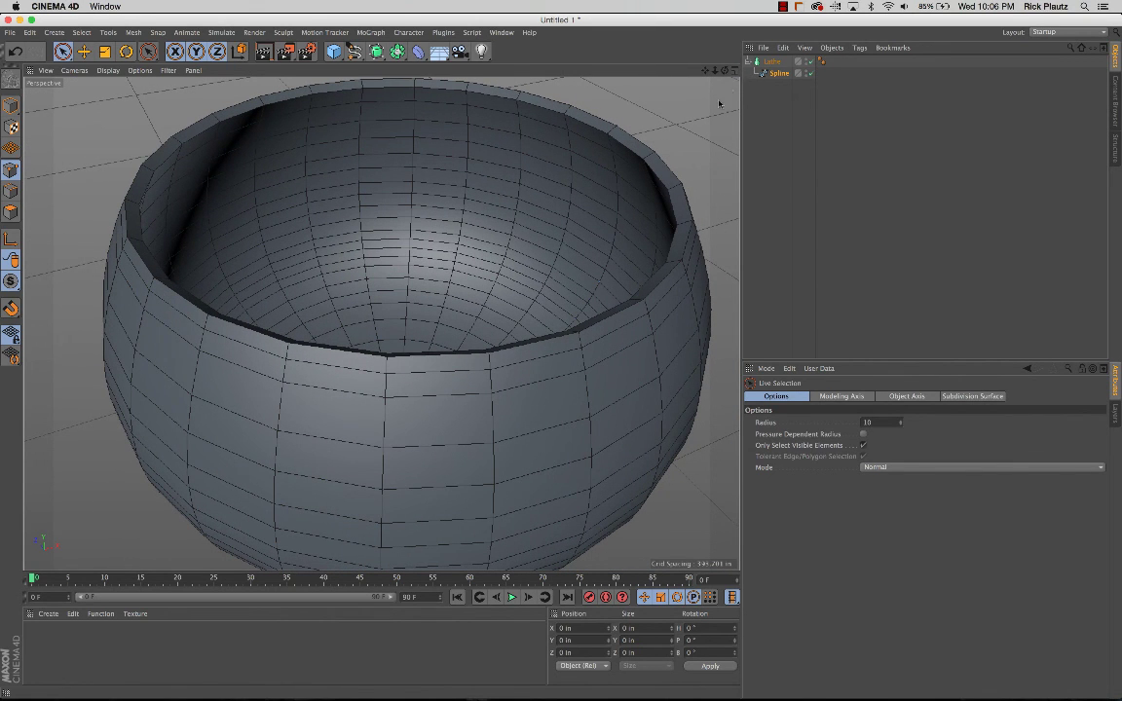
# Return to the upper bowl in the front view and turn off the Lathe object to expose the profile.
pyautogui.click(734, 71)
pyautogui.middleClick(737, 331)
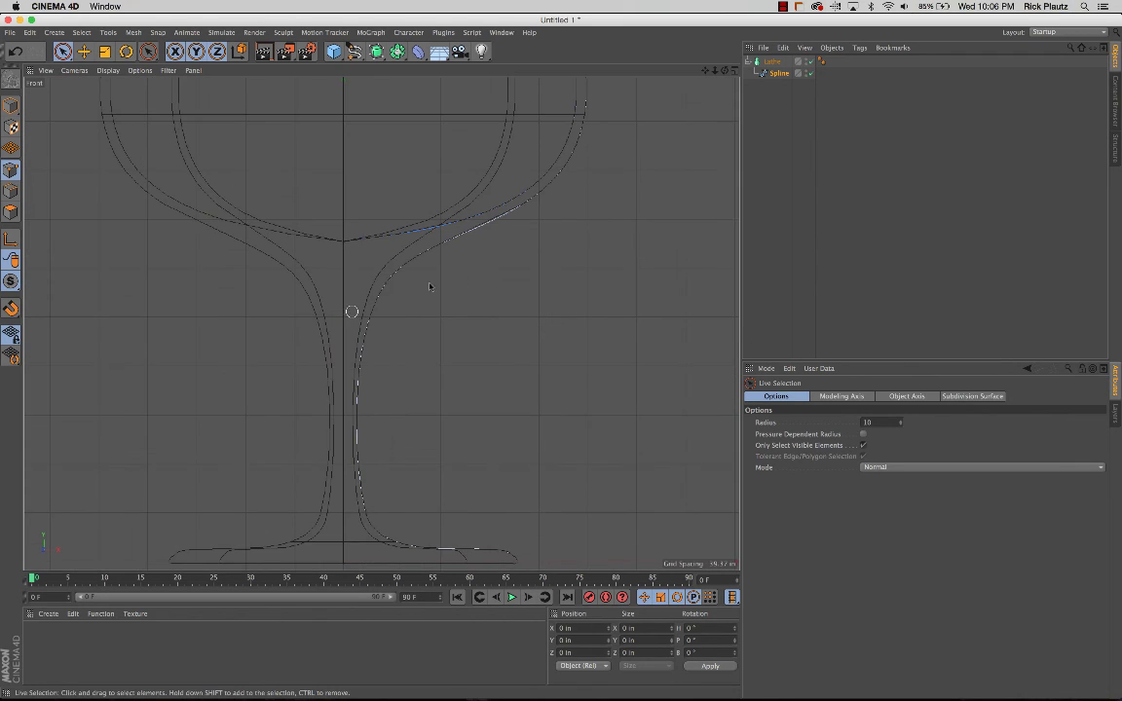
pyautogui.scroll(3, 592, 283)
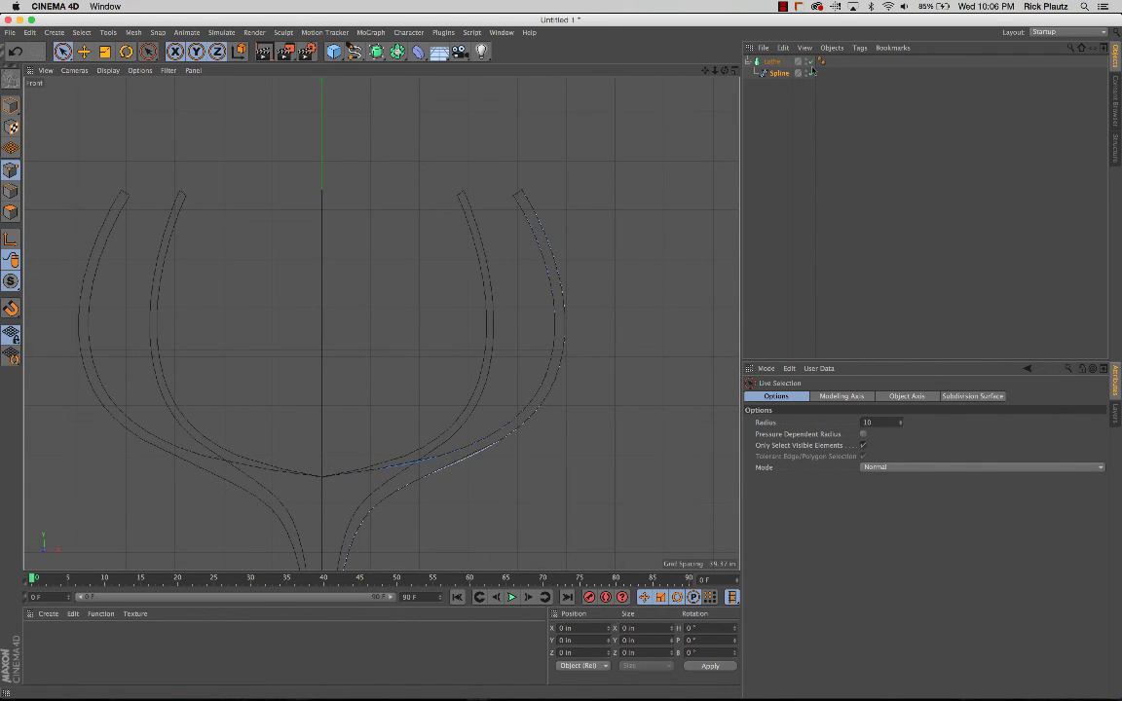
pyautogui.click(808, 62)
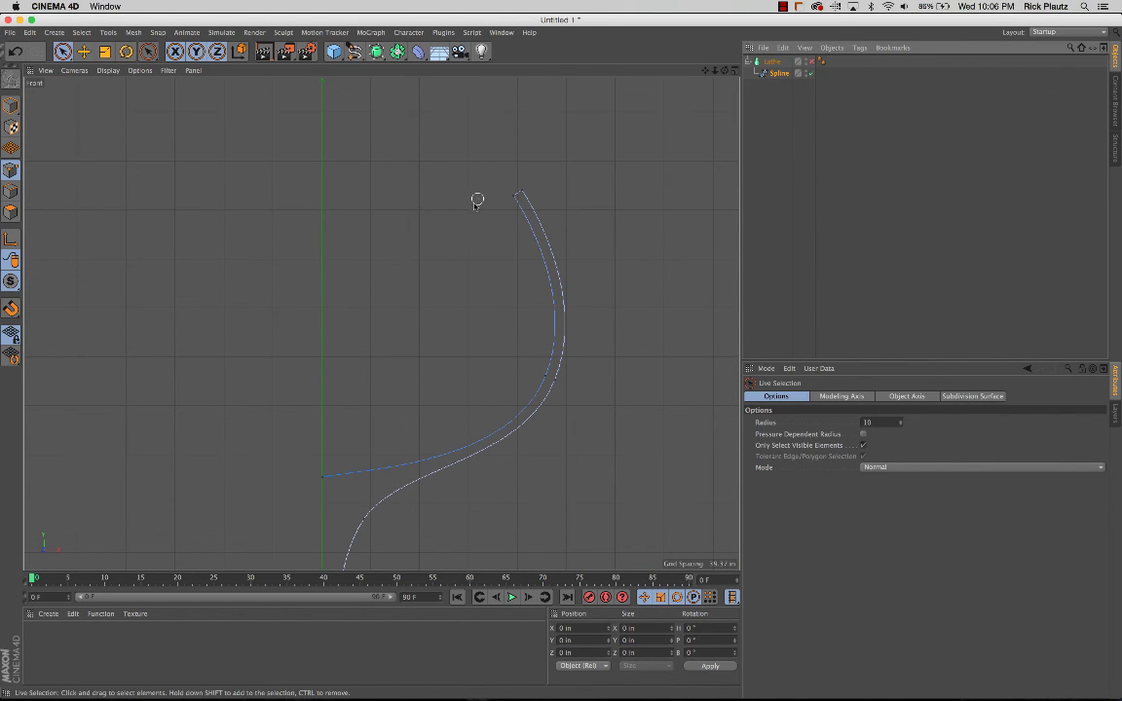
# Round the rim by chamfering the profile's two top points with a radius of about 2.46 in.
pyautogui.keyDown('alt'); pyautogui.moveTo(477, 200); pyautogui.dragTo(449, 231, button='middle'); pyautogui.keyUp('alt')
pyautogui.keyDown('alt'); pyautogui.moveTo(492, 216); pyautogui.dragTo(579, 210, button='right'); pyautogui.keyUp('alt')
pyautogui.keyDown('alt'); pyautogui.moveTo(515, 223); pyautogui.dragTo(524, 217, button='middle'); pyautogui.keyUp('alt')
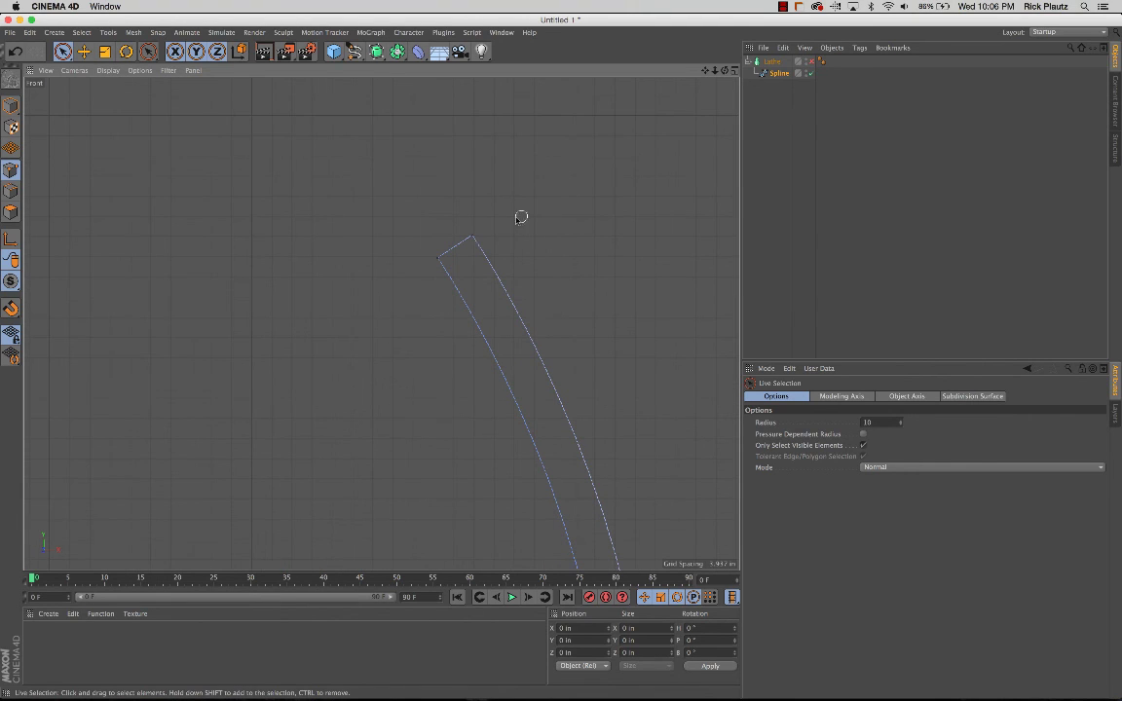
pyautogui.moveTo(425, 268); pyautogui.dragTo(410, 278)
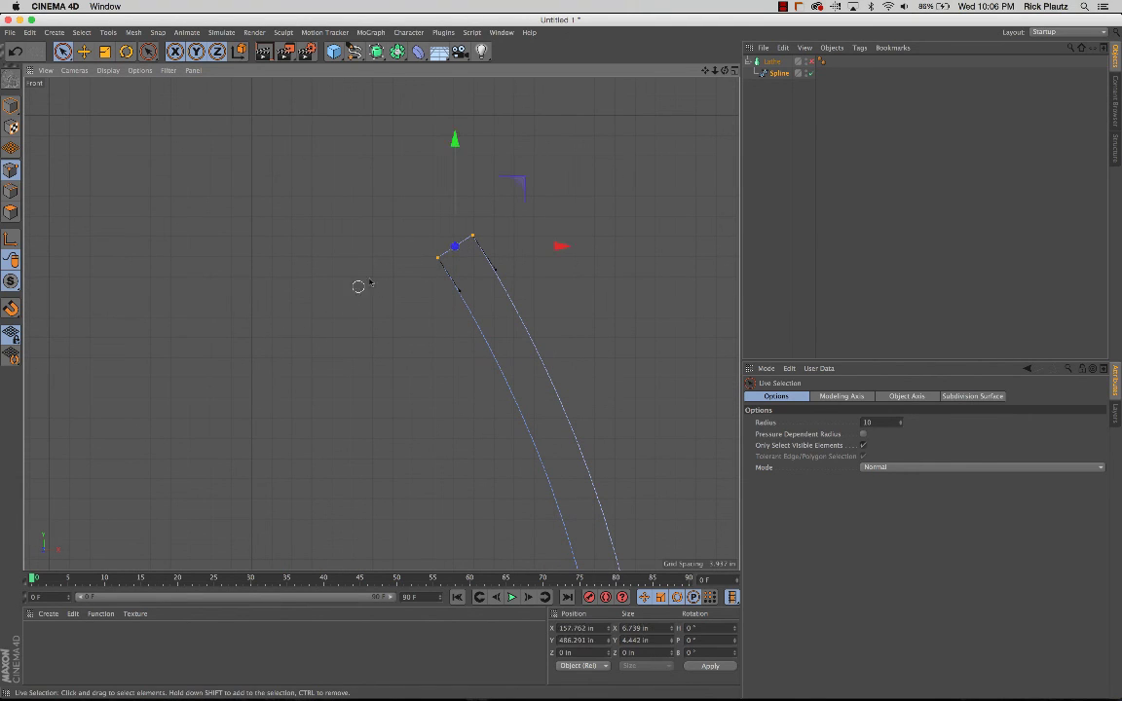
pyautogui.rightClick(415, 261)
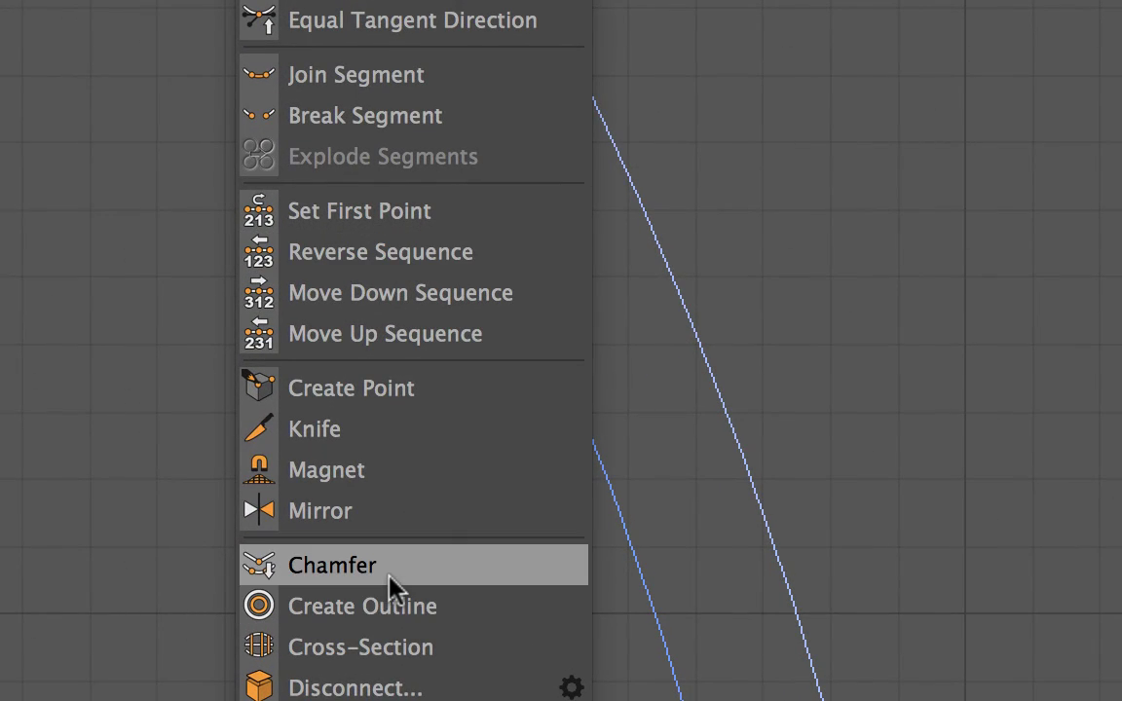
pyautogui.click(389, 573)
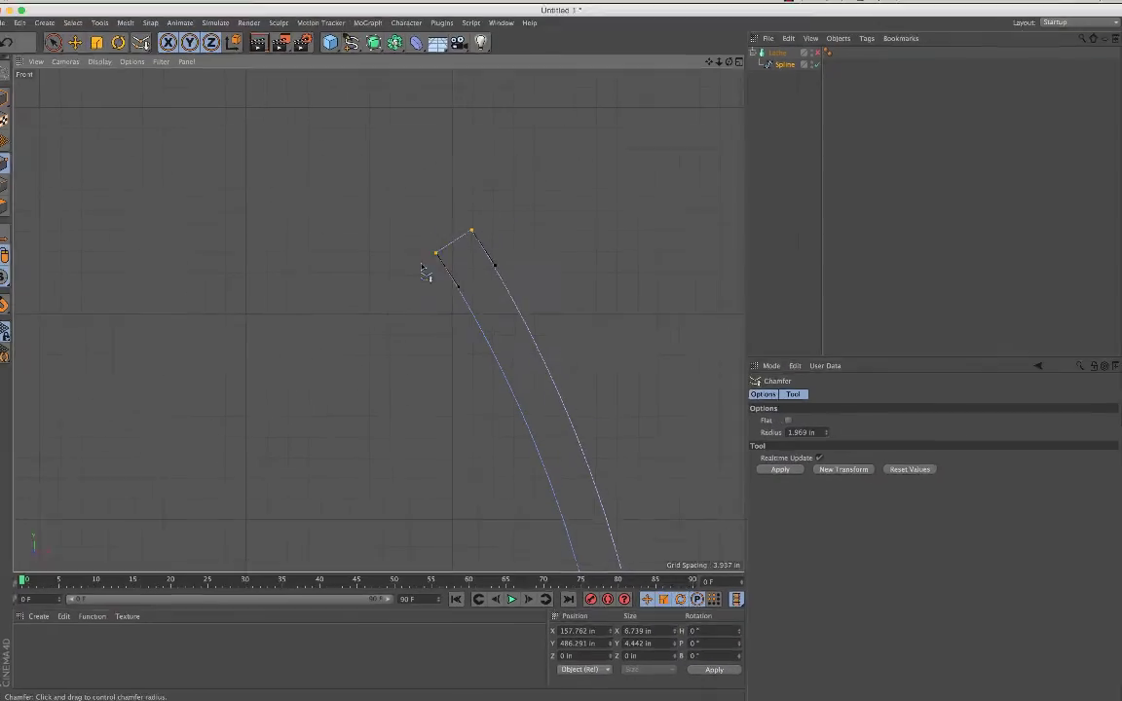
pyautogui.moveTo(378, 238); pyautogui.dragTo(428, 238)
pyautogui.moveTo(458, 253); pyautogui.dragTo(427, 230)
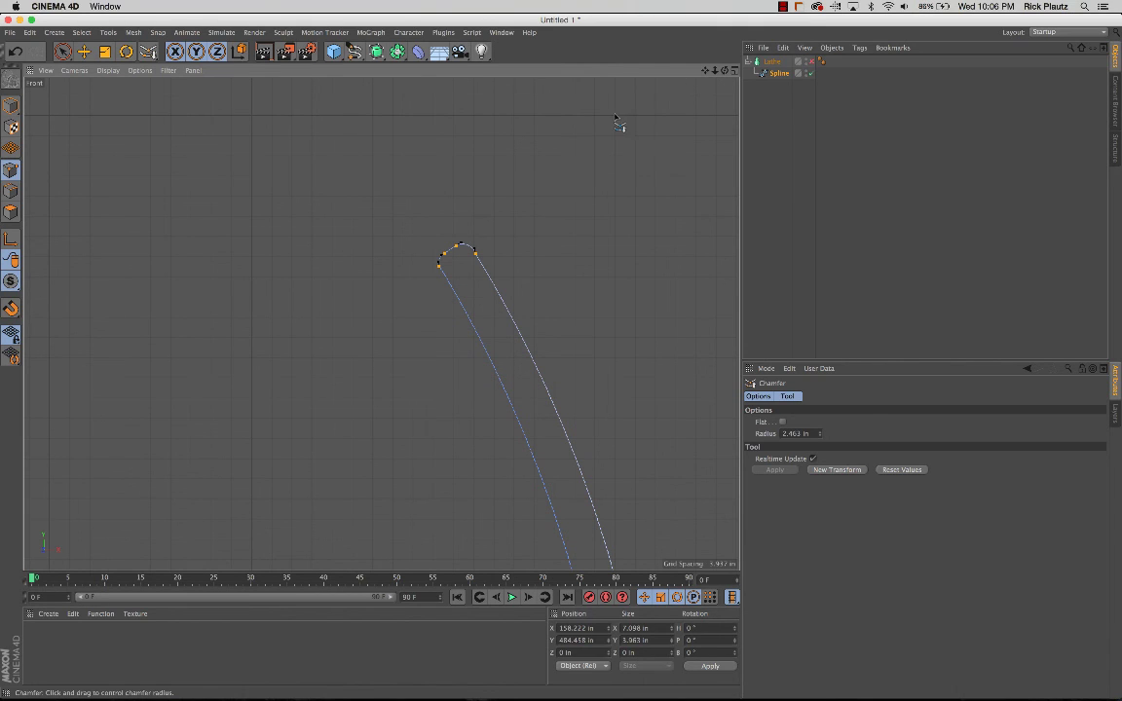
# Turn the Lathe object back on and examine the rounded rim in the perspective view.
pyautogui.press('F5')
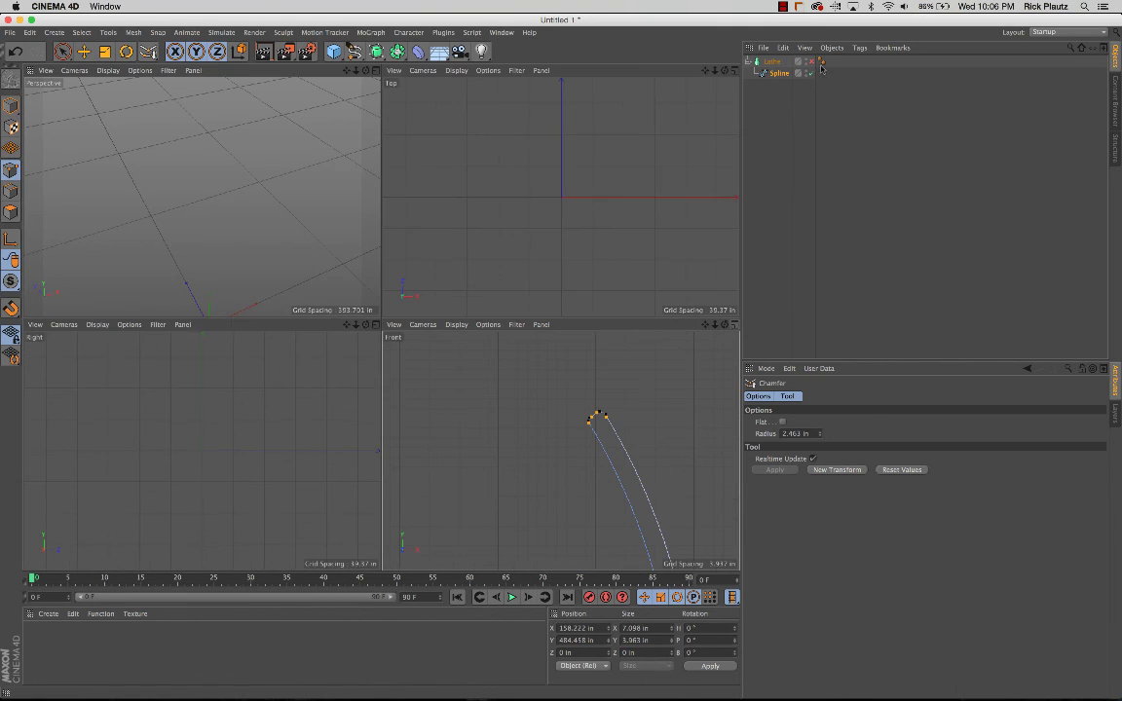
pyautogui.click(377, 70)
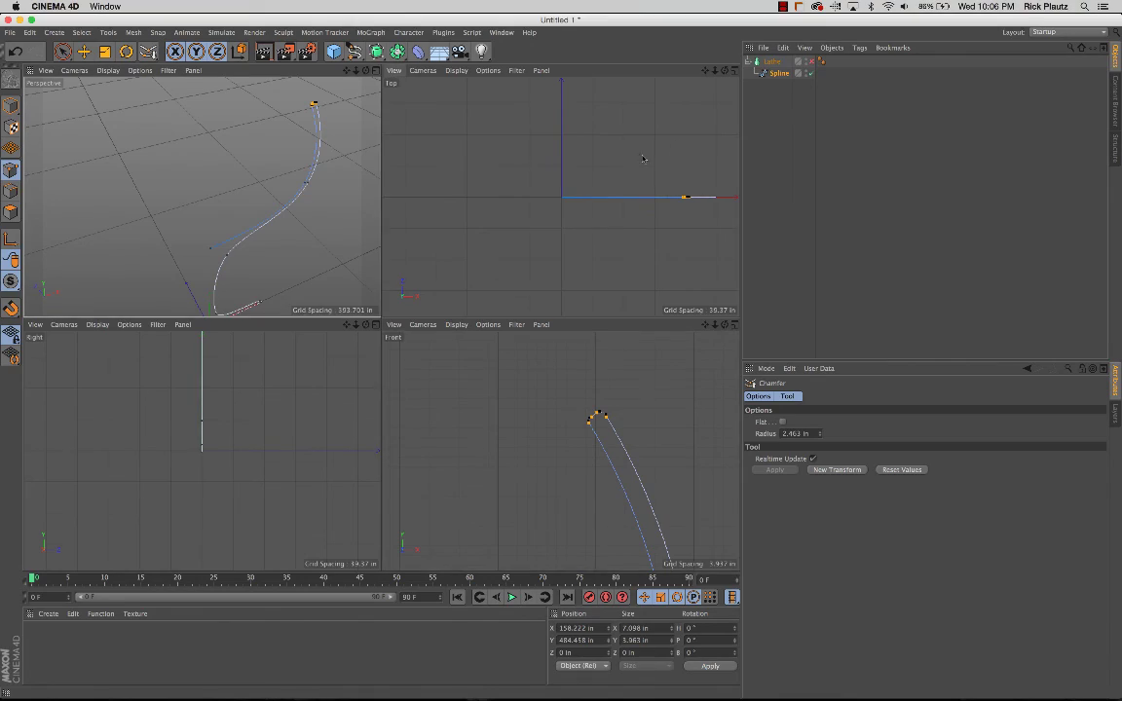
pyautogui.click(810, 62)
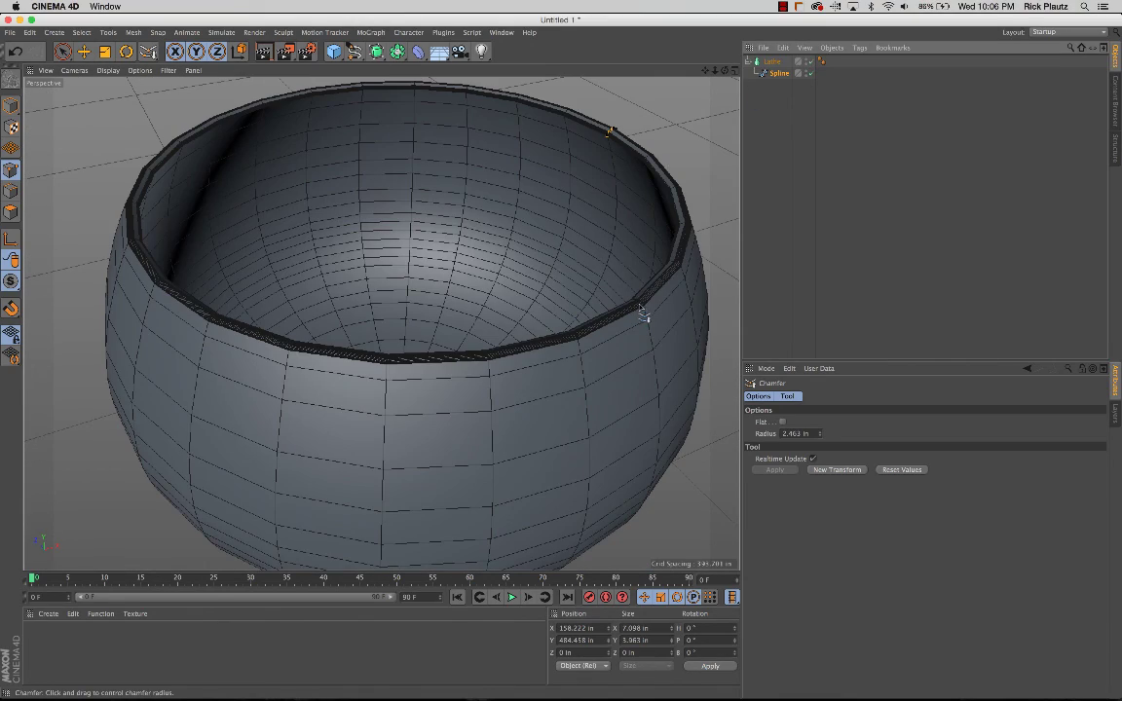
pyautogui.scroll(6, 643, 312)
pyautogui.keyDown('alt'); pyautogui.moveTo(643, 321); pyautogui.dragTo(520, 371); pyautogui.keyUp('alt')
pyautogui.scroll(-8, 521, 364)
pyautogui.keyDown('alt'); pyautogui.moveTo(421, 430); pyautogui.dragTo(397, 338); pyautogui.keyUp('alt')
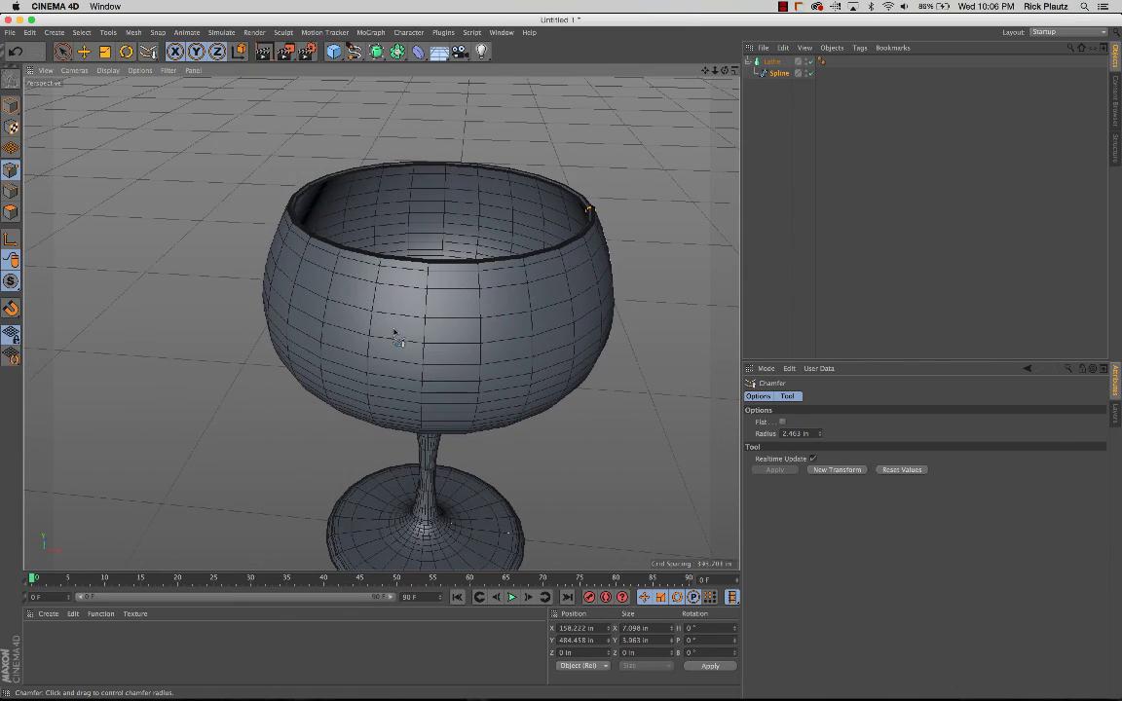
# Raise the Lathe object's subdivision to 123 to smooth the goblet's circumference.
pyautogui.click(771, 60)
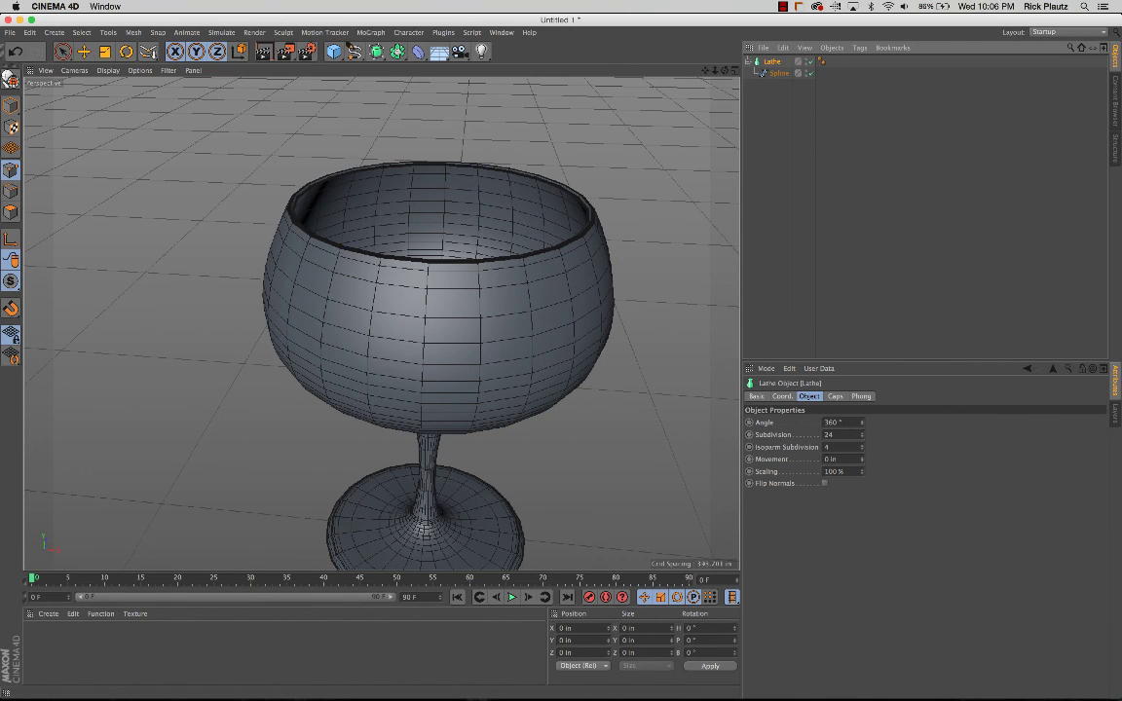
pyautogui.keyDown('alt'); pyautogui.moveTo(548, 376); pyautogui.dragTo(490, 372); pyautogui.keyUp('alt')
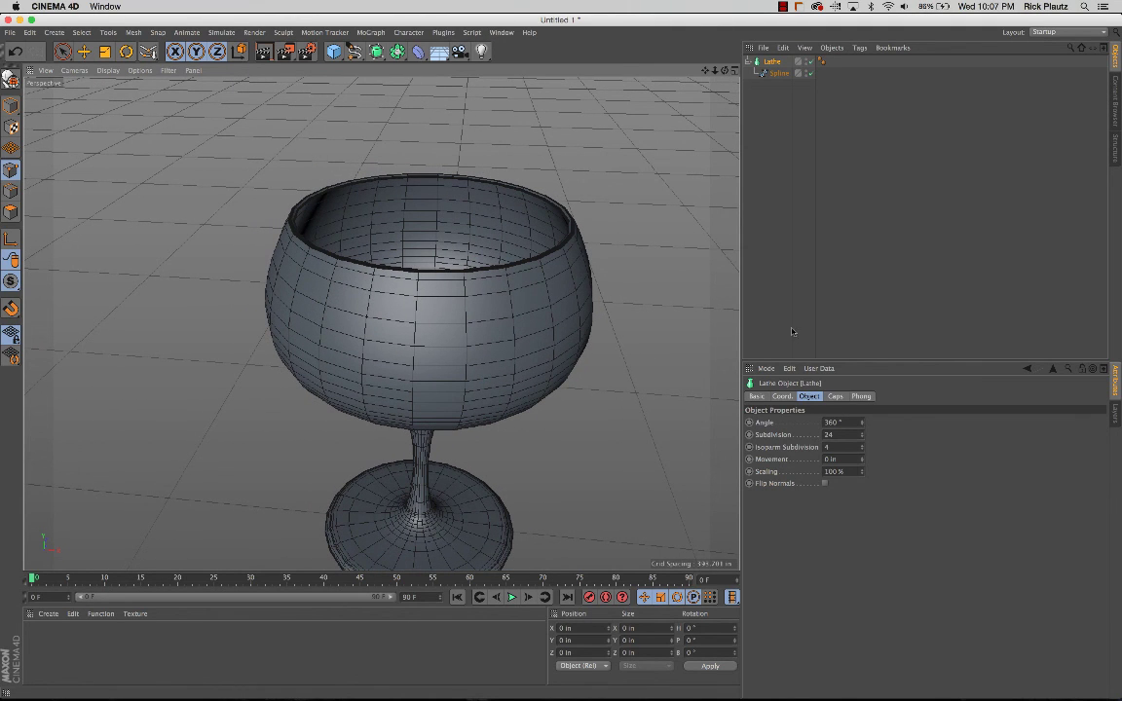
pyautogui.moveTo(862, 438); pyautogui.dragTo(862, 353)
pyautogui.keyDown('alt'); pyautogui.moveTo(499, 370); pyautogui.dragTo(717, 395); pyautogui.keyUp('alt')
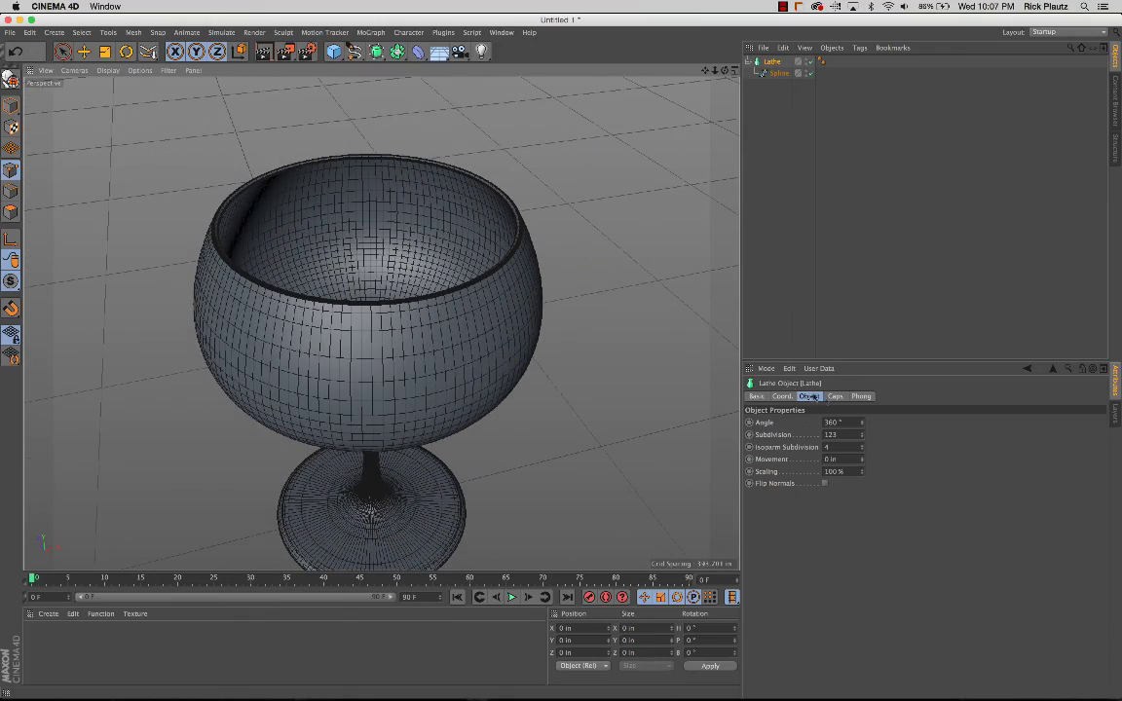
pyautogui.keyDown('alt'); pyautogui.moveTo(477, 375); pyautogui.dragTo(466, 294); pyautogui.keyUp('alt')
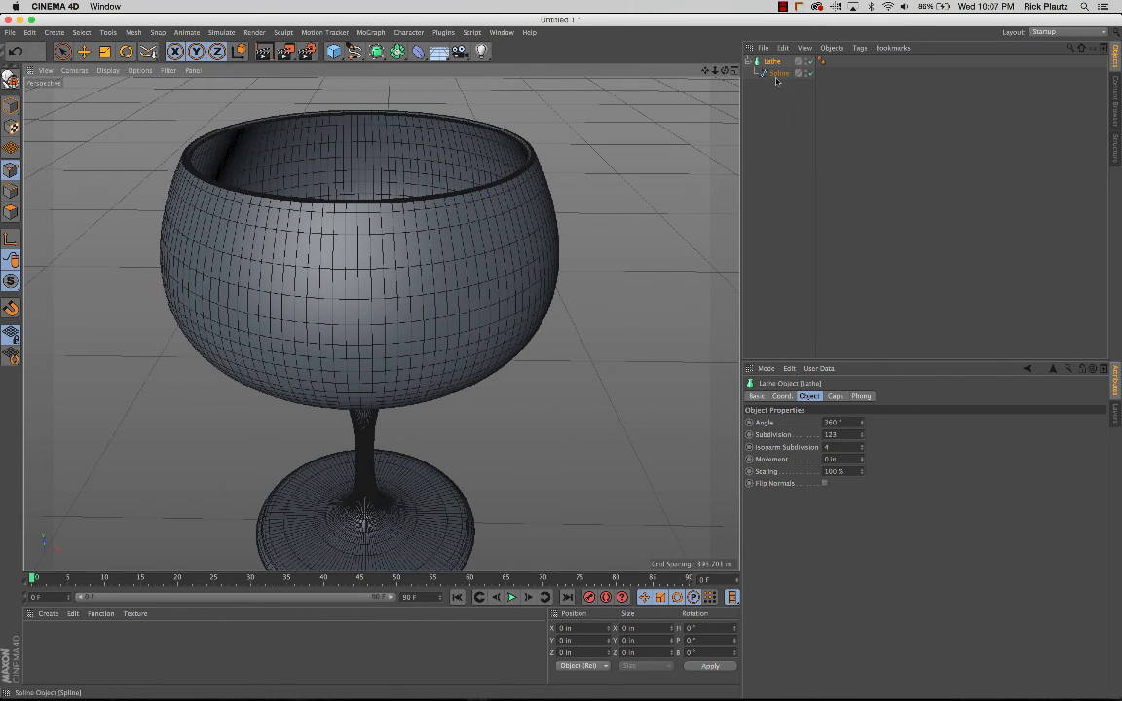
# Select the profile spline and examine how the mesh segments are distributed over the bowl and stem.
pyautogui.click(779, 74)
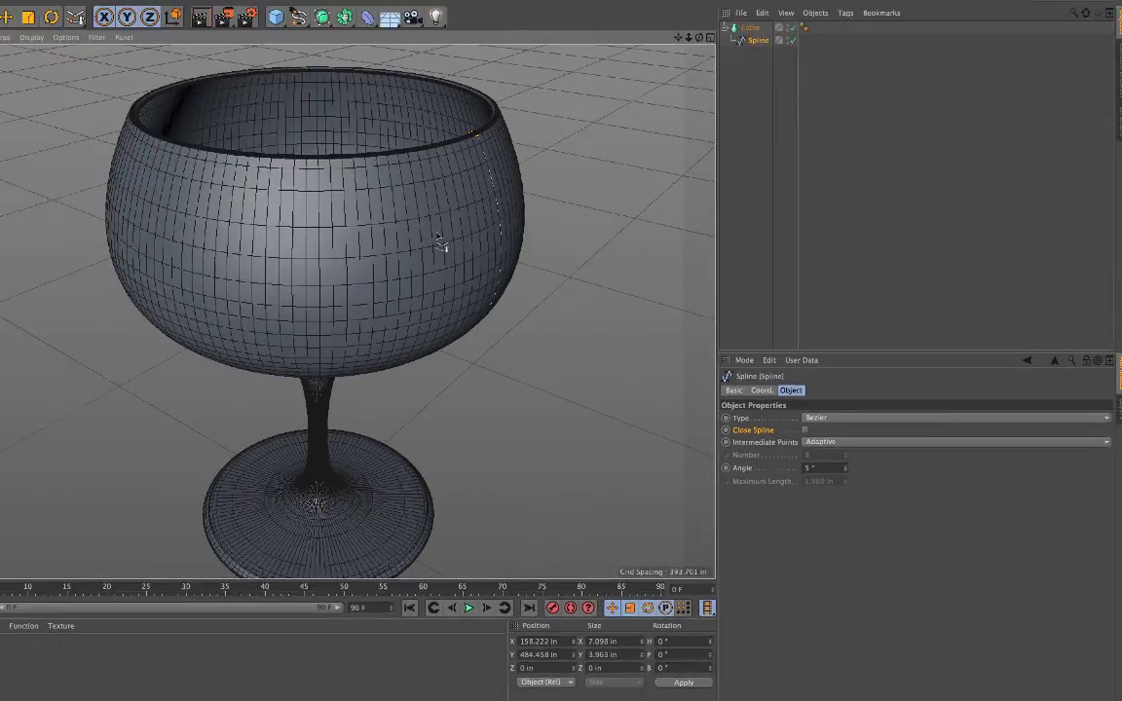
pyautogui.scroll(2, 518, 255)
pyautogui.keyDown('alt'); pyautogui.moveTo(518, 255); pyautogui.dragTo(447, 287, button='middle'); pyautogui.keyUp('alt')
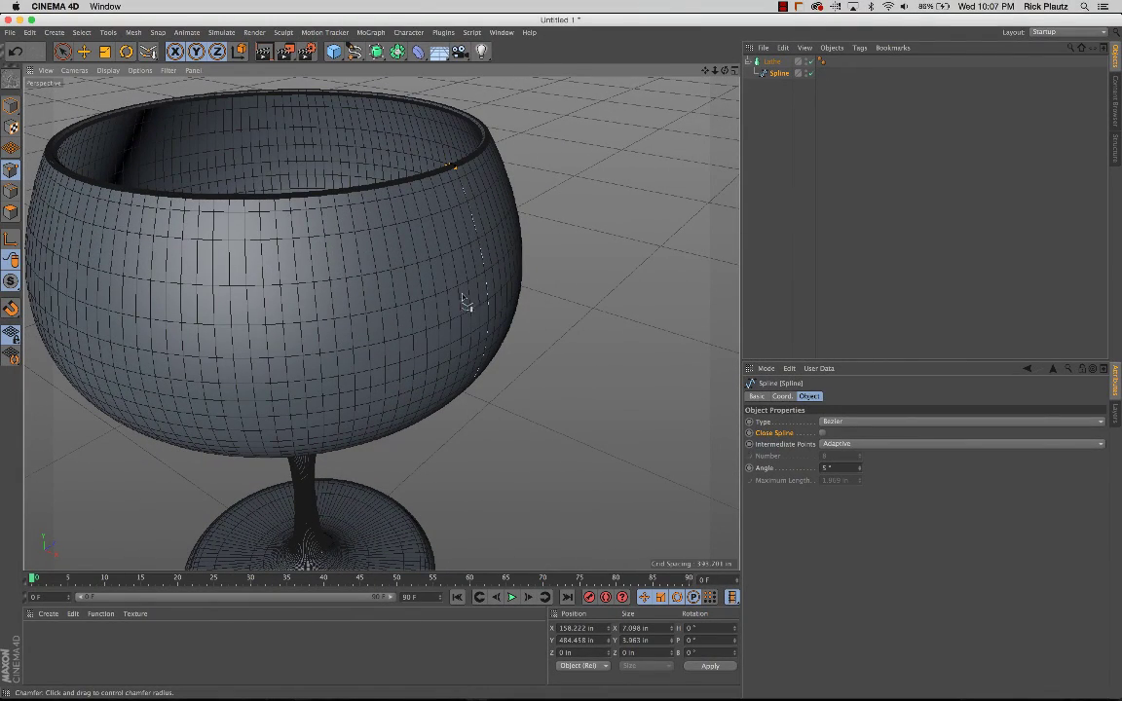
pyautogui.moveTo(441, 306)
pyautogui.keyDown('alt'); pyautogui.mouseDown()
pyautogui.moveTo(429, 292)
pyautogui.moveTo(399, 304)
pyautogui.moveTo(452, 287)
pyautogui.mouseUp(); pyautogui.keyUp('alt')
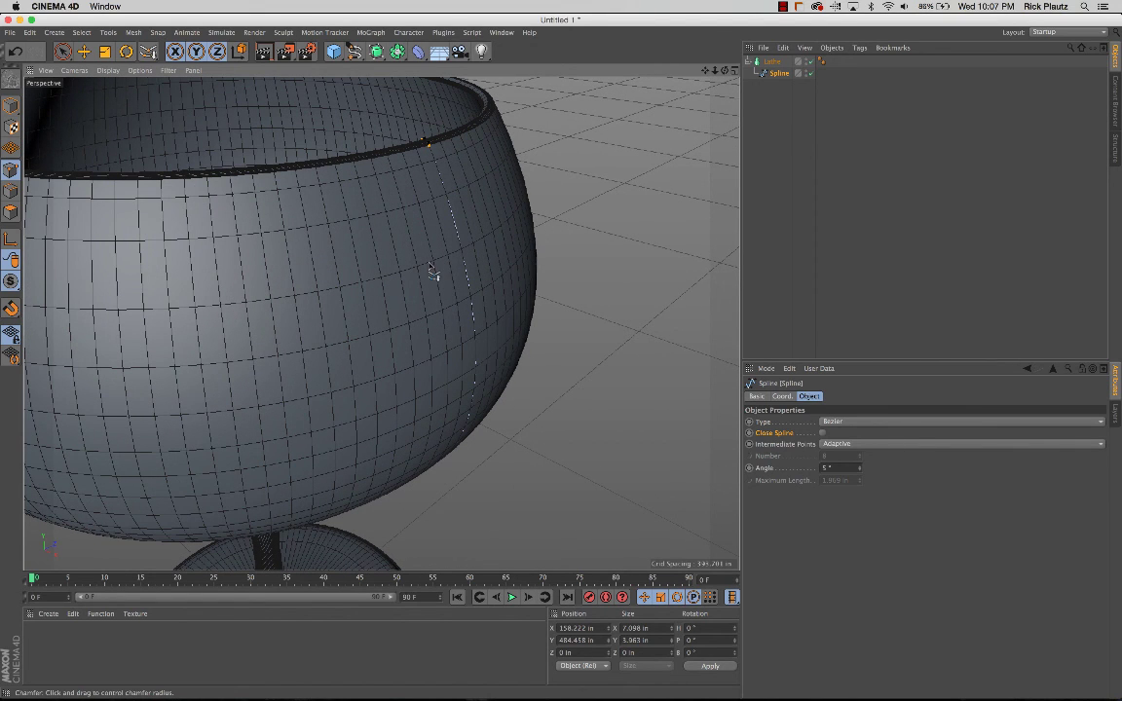
pyautogui.keyDown('alt'); pyautogui.moveTo(443, 320); pyautogui.dragTo(435, 248); pyautogui.keyUp('alt')
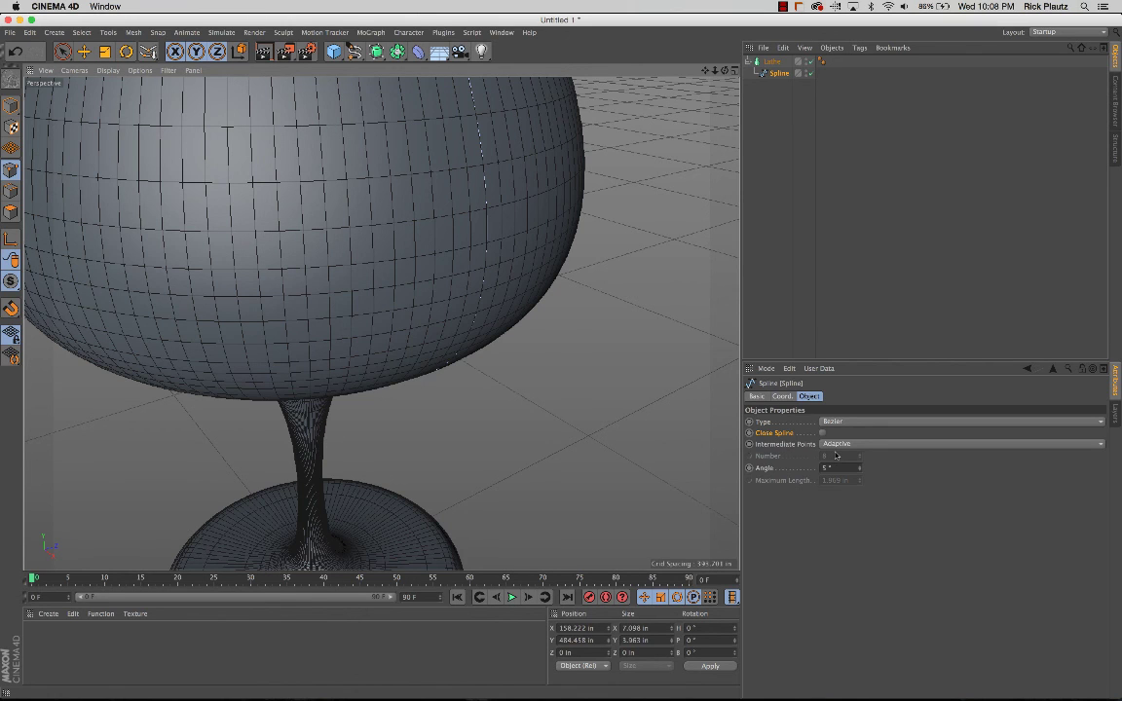
pyautogui.keyDown('alt'); pyautogui.moveTo(448, 333); pyautogui.dragTo(399, 365); pyautogui.keyUp('alt')
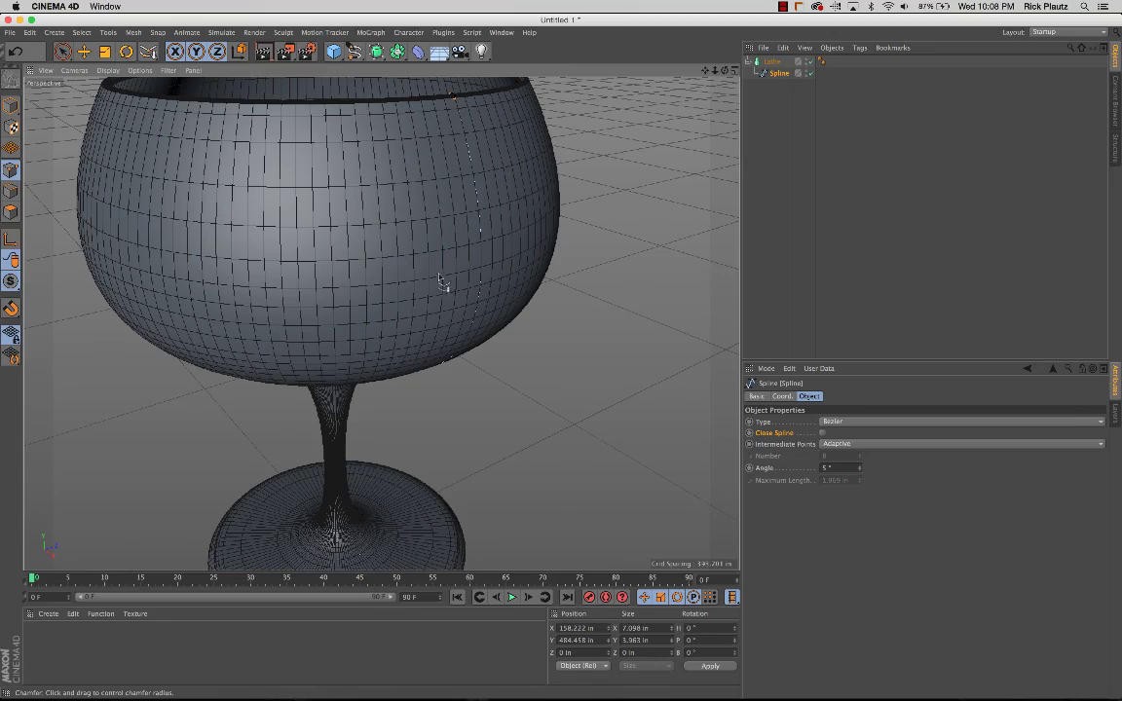
pyautogui.keyDown('alt'); pyautogui.moveTo(382, 238); pyautogui.dragTo(384, 279); pyautogui.keyUp('alt')
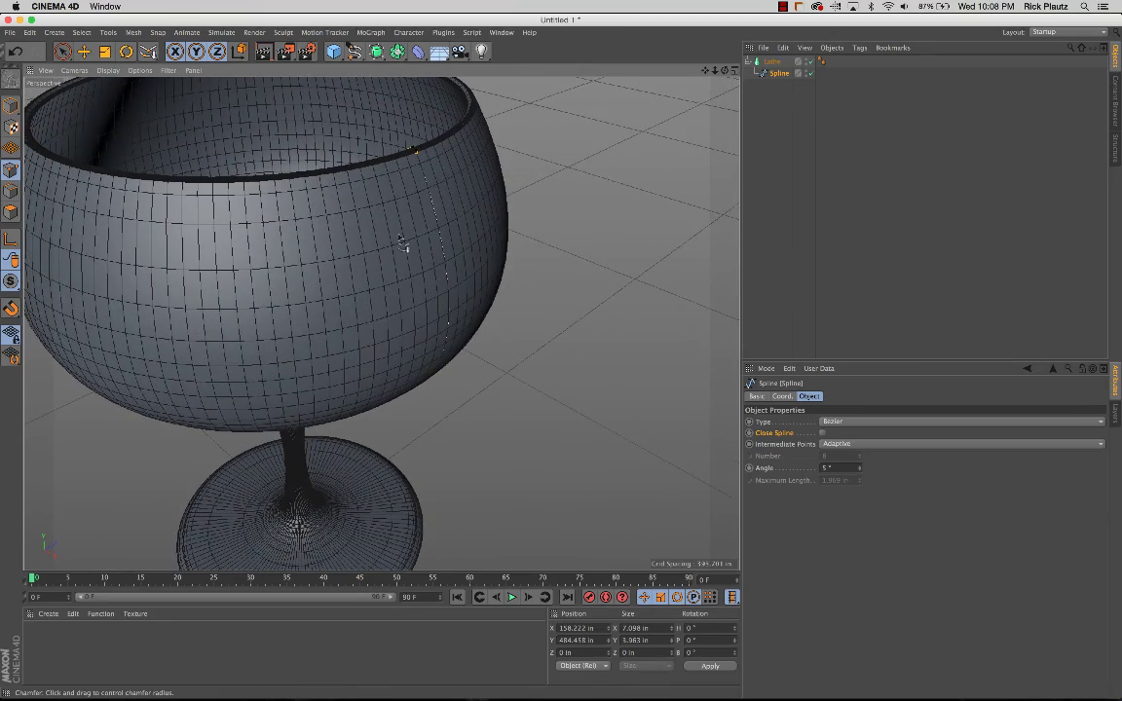
# Examine the segments around the rounded rim up close, then return to a view of the whole bowl.
pyautogui.scroll(5, 409, 156)
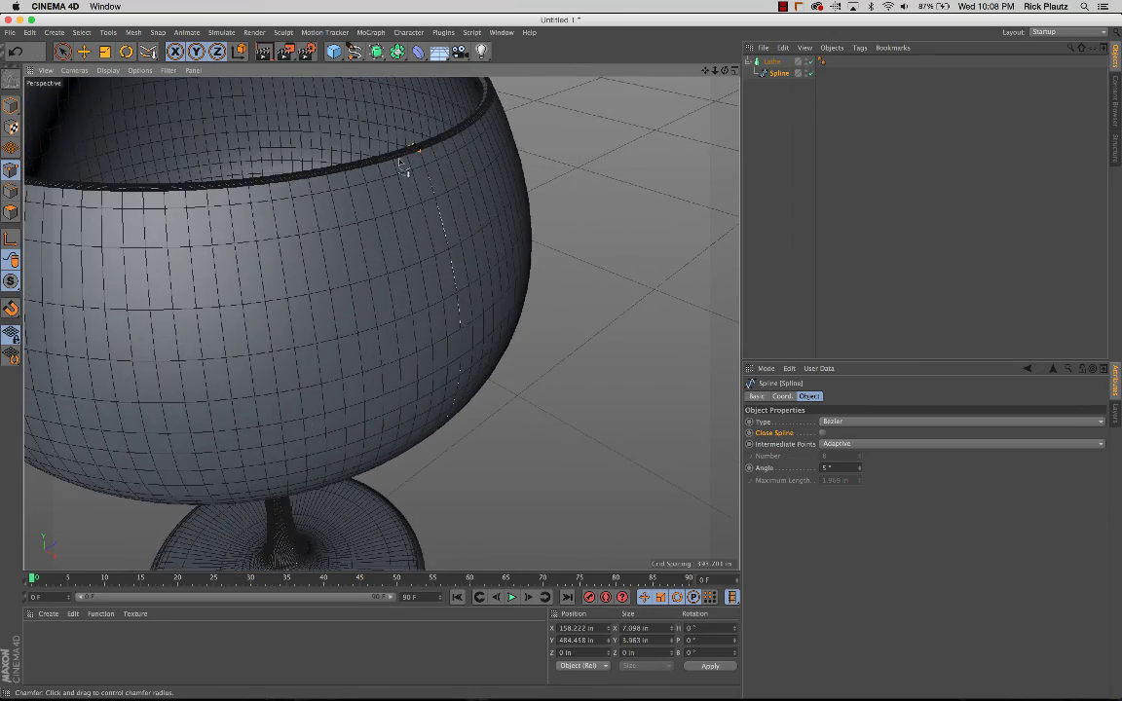
pyautogui.scroll(6, 409, 149)
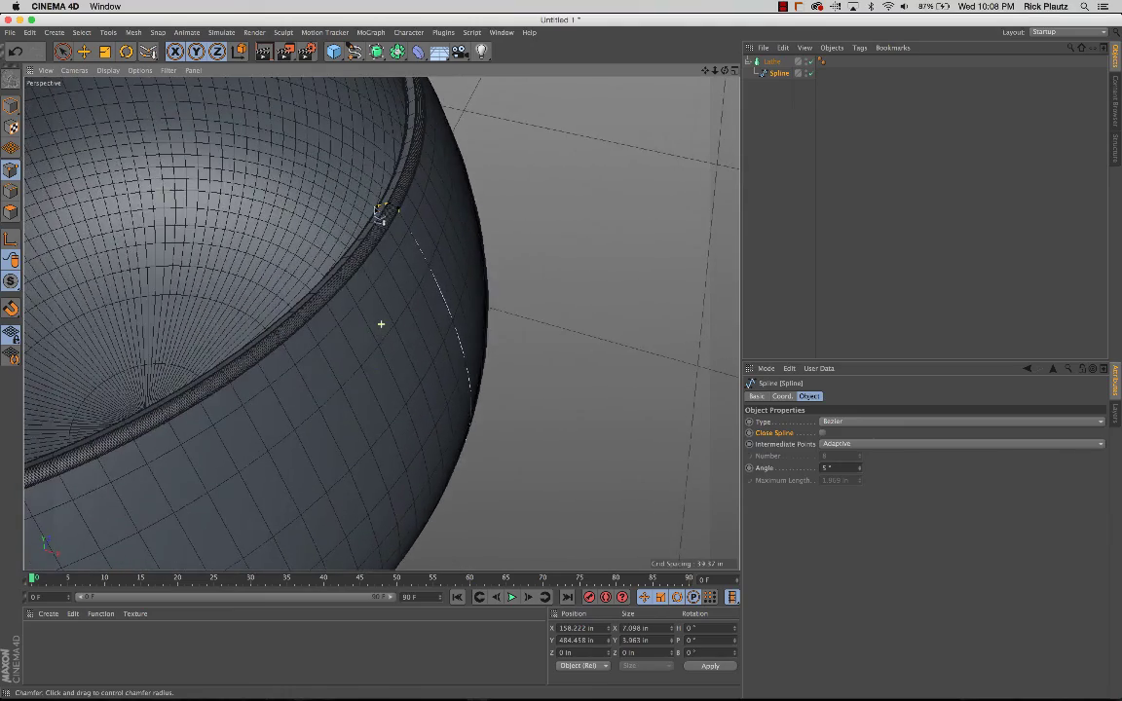
pyautogui.scroll(-1, 448, 219)
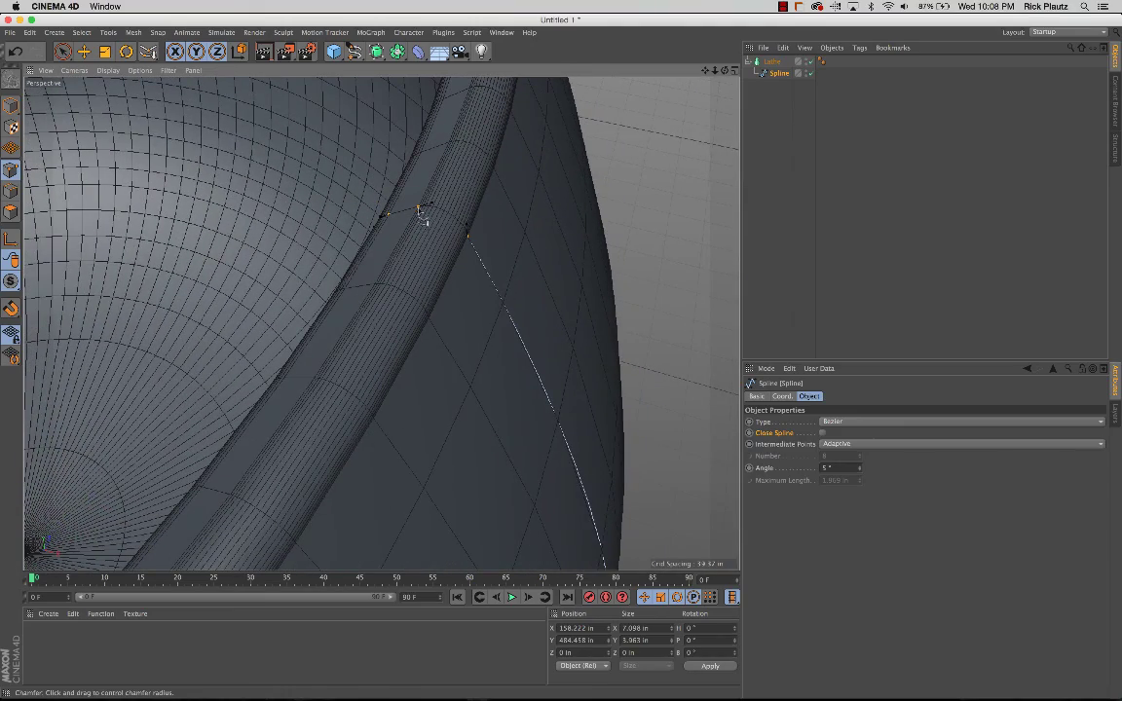
pyautogui.keyDown('alt'); pyautogui.moveTo(421, 245); pyautogui.dragTo(446, 251); pyautogui.keyUp('alt')
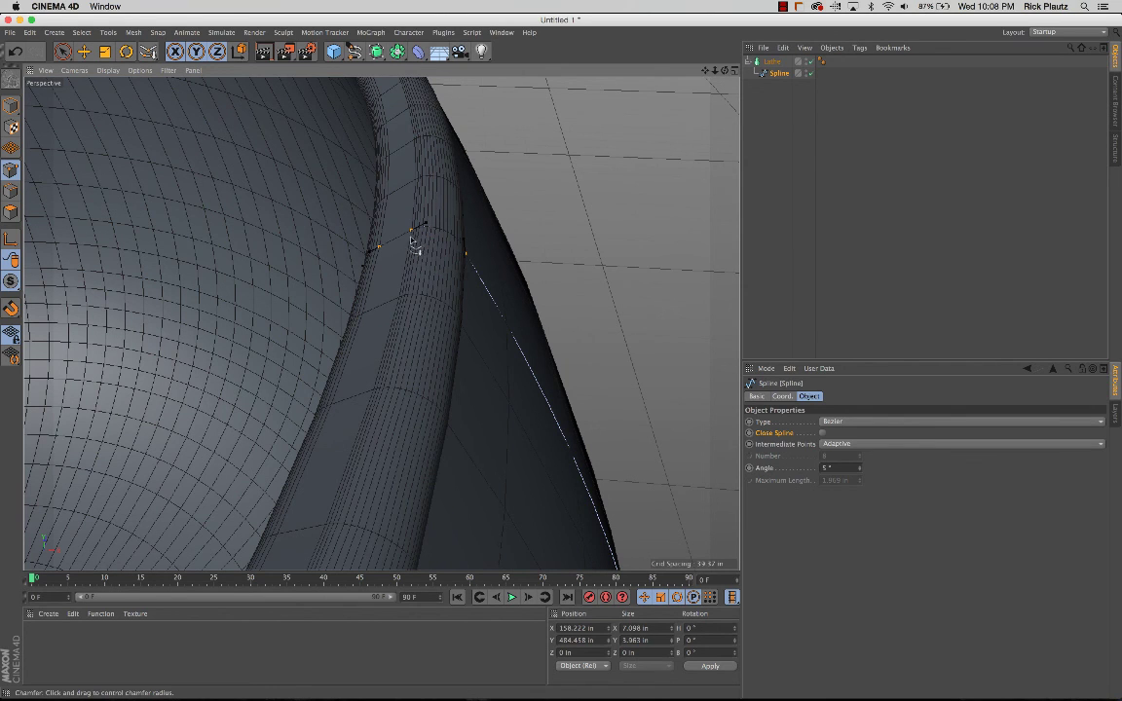
pyautogui.keyDown('alt'); pyautogui.moveTo(476, 273); pyautogui.dragTo(387, 264); pyautogui.keyUp('alt')
pyautogui.scroll(-6, 439, 310)
pyautogui.keyDown('alt'); pyautogui.moveTo(408, 325); pyautogui.dragTo(438, 292, button='middle'); pyautogui.keyUp('alt')
pyautogui.keyDown('alt'); pyautogui.moveTo(417, 341); pyautogui.dragTo(469, 237); pyautogui.keyUp('alt')
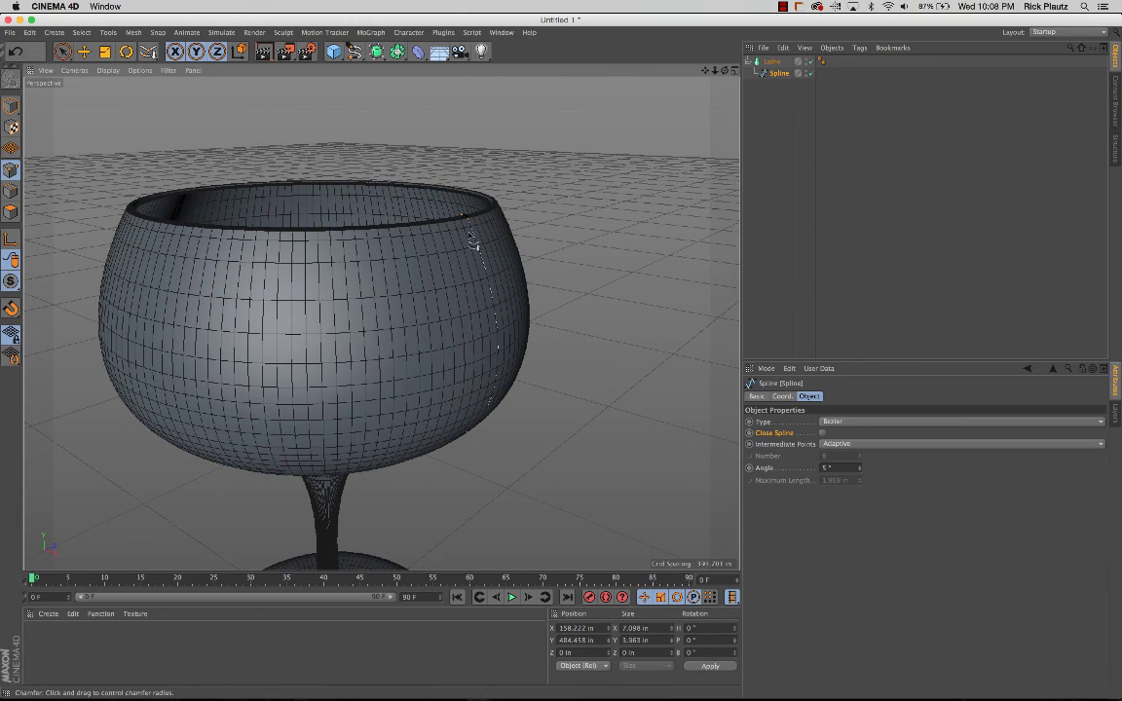
# Change the spline's intermediate points to Uniform and check the mesh on the bowl and stem.
pyautogui.keyDown('alt'); pyautogui.moveTo(419, 390); pyautogui.dragTo(450, 341); pyautogui.keyUp('alt')
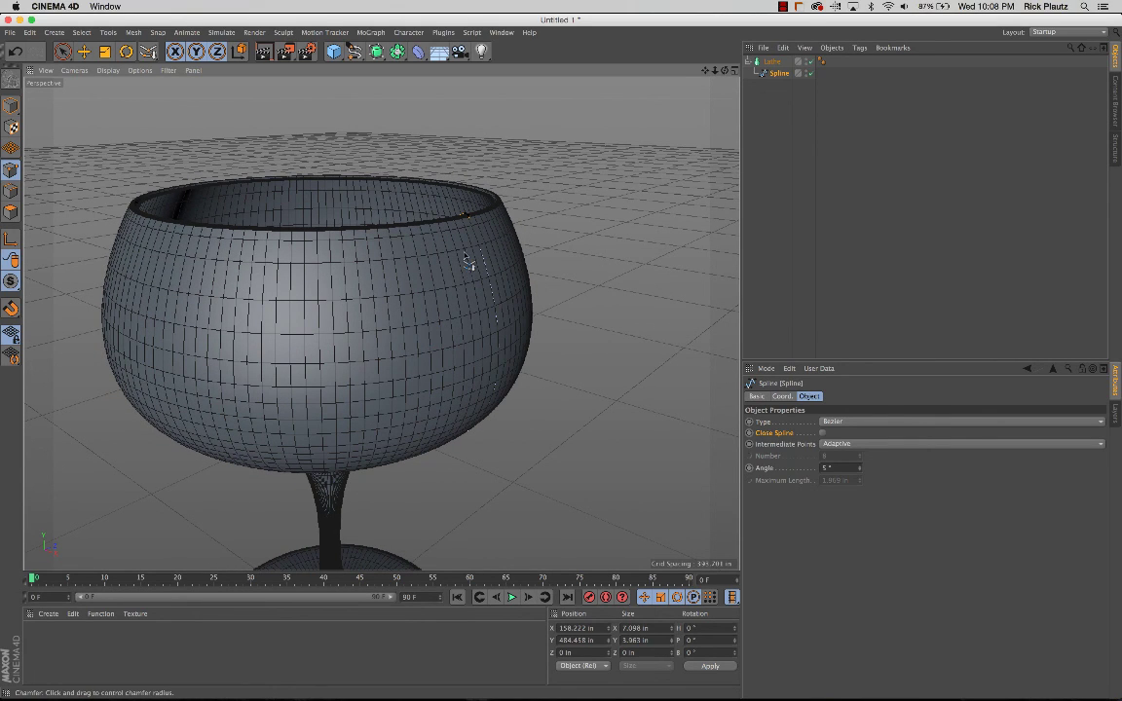
pyautogui.keyDown('alt'); pyautogui.moveTo(464, 275); pyautogui.dragTo(460, 268); pyautogui.keyUp('alt')
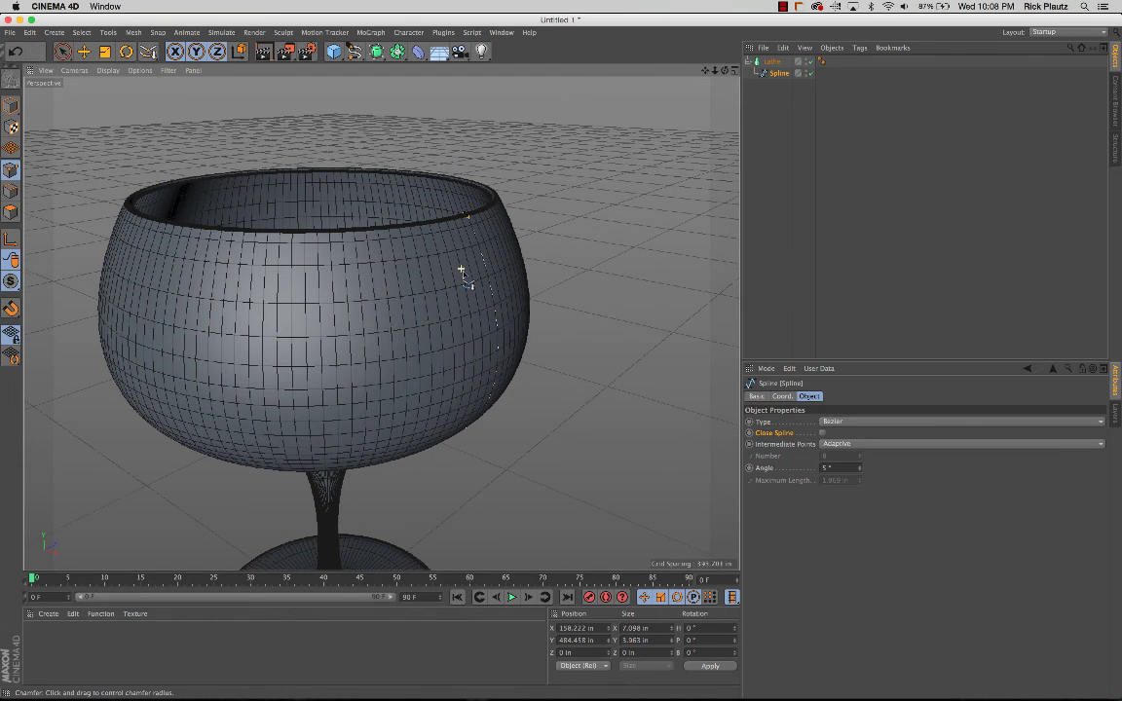
pyautogui.keyDown('alt'); pyautogui.moveTo(353, 324); pyautogui.dragTo(364, 306, button='middle'); pyautogui.keyUp('alt')
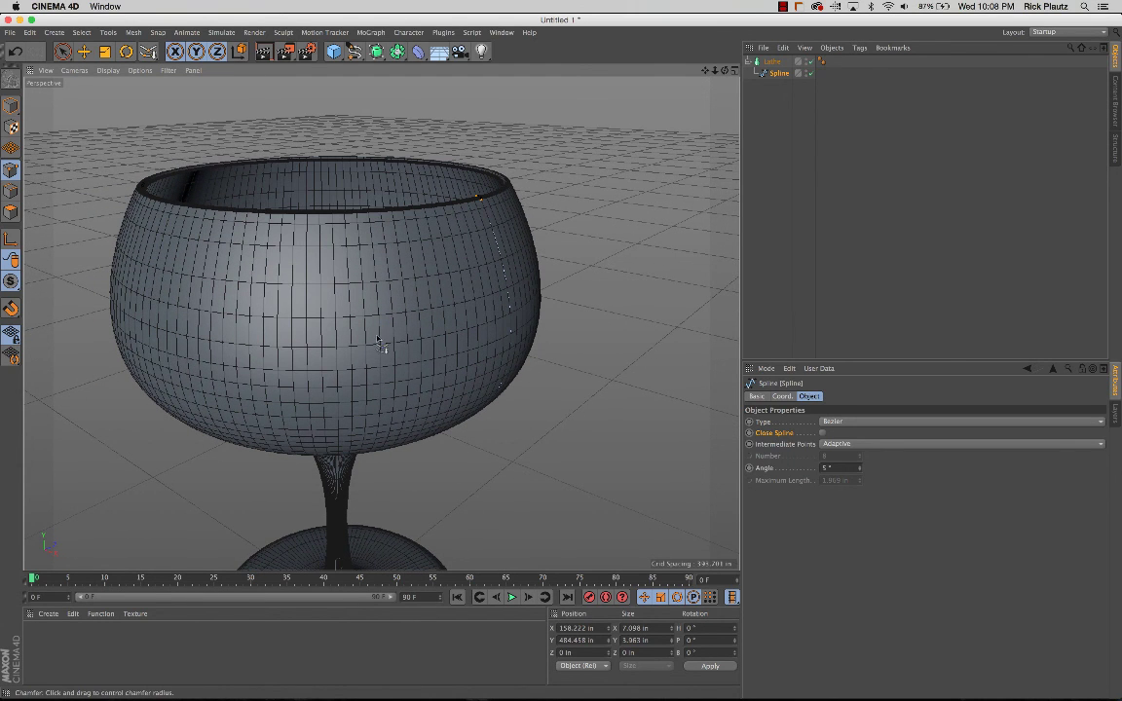
pyautogui.click(879, 449)
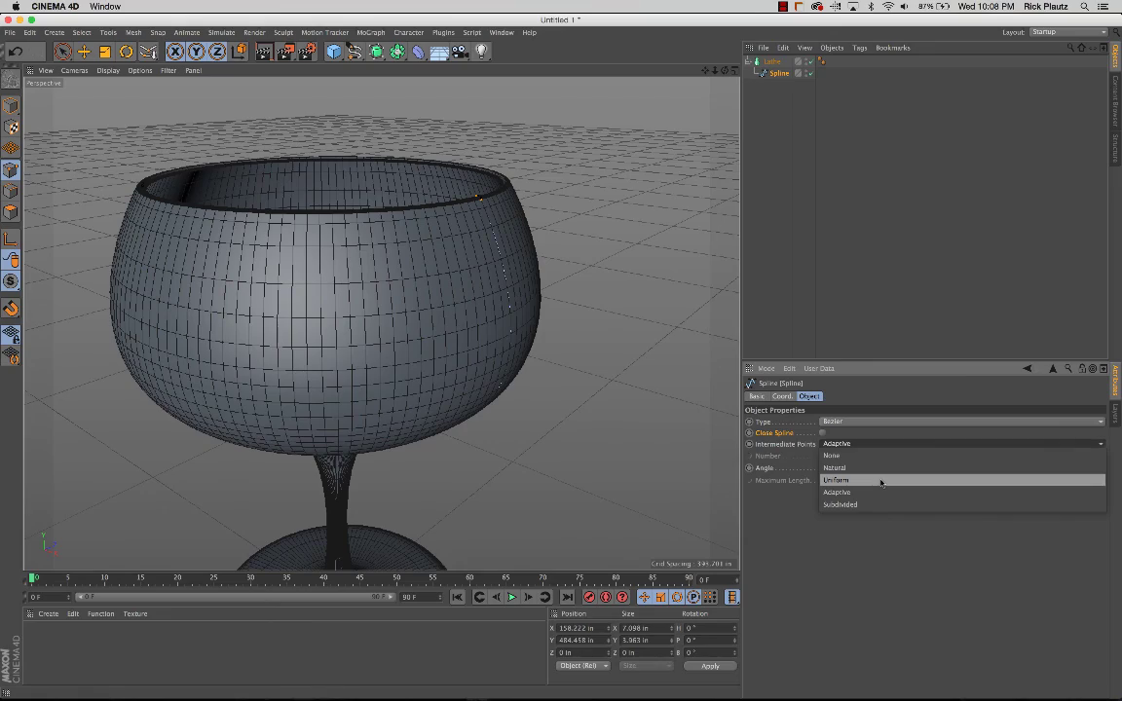
pyautogui.click(880, 481)
pyautogui.keyDown('alt'); pyautogui.moveTo(379, 300); pyautogui.dragTo(476, 204); pyautogui.keyUp('alt')
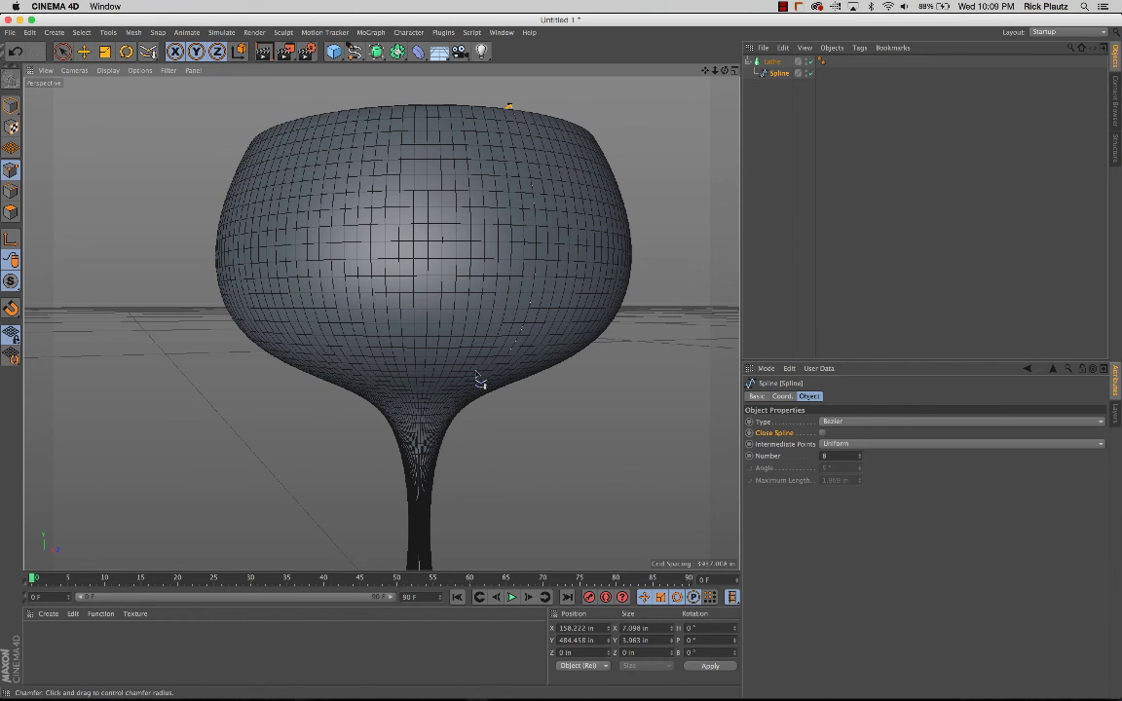
pyautogui.keyDown('alt'); pyautogui.moveTo(451, 253); pyautogui.dragTo(434, 225); pyautogui.keyUp('alt')
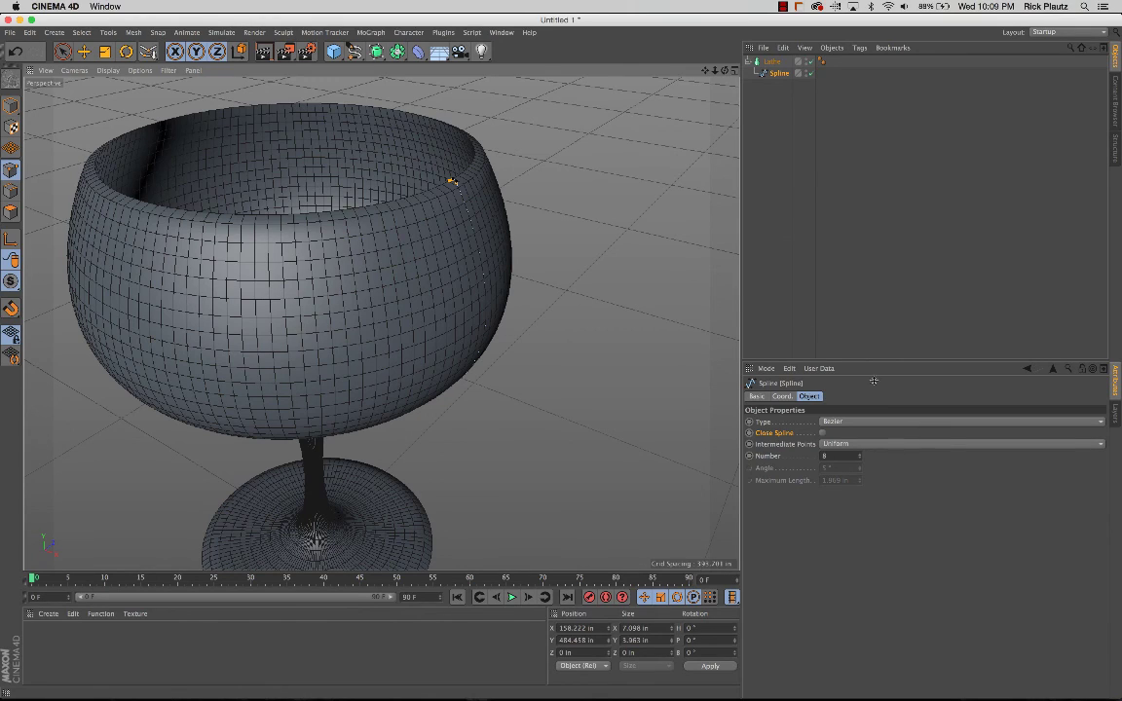
# Inspect the rim's profile points and surrounding polygons up close with uniform intermediate points.
pyautogui.keyDown('alt'); pyautogui.moveTo(455, 184); pyautogui.dragTo(451, 204); pyautogui.keyUp('alt')
pyautogui.keyDown('alt'); pyautogui.moveTo(448, 196); pyautogui.dragTo(523, 192, button='right'); pyautogui.keyUp('alt')
pyautogui.moveTo(456, 170)
pyautogui.keyDown('alt'); pyautogui.mouseDown()
pyautogui.moveTo(505, 170)
pyautogui.moveTo(452, 196)
pyautogui.moveTo(471, 180)
pyautogui.mouseUp(); pyautogui.keyUp('alt')
pyautogui.scroll(-3, 452, 196)
pyautogui.scroll(-2, 471, 190)
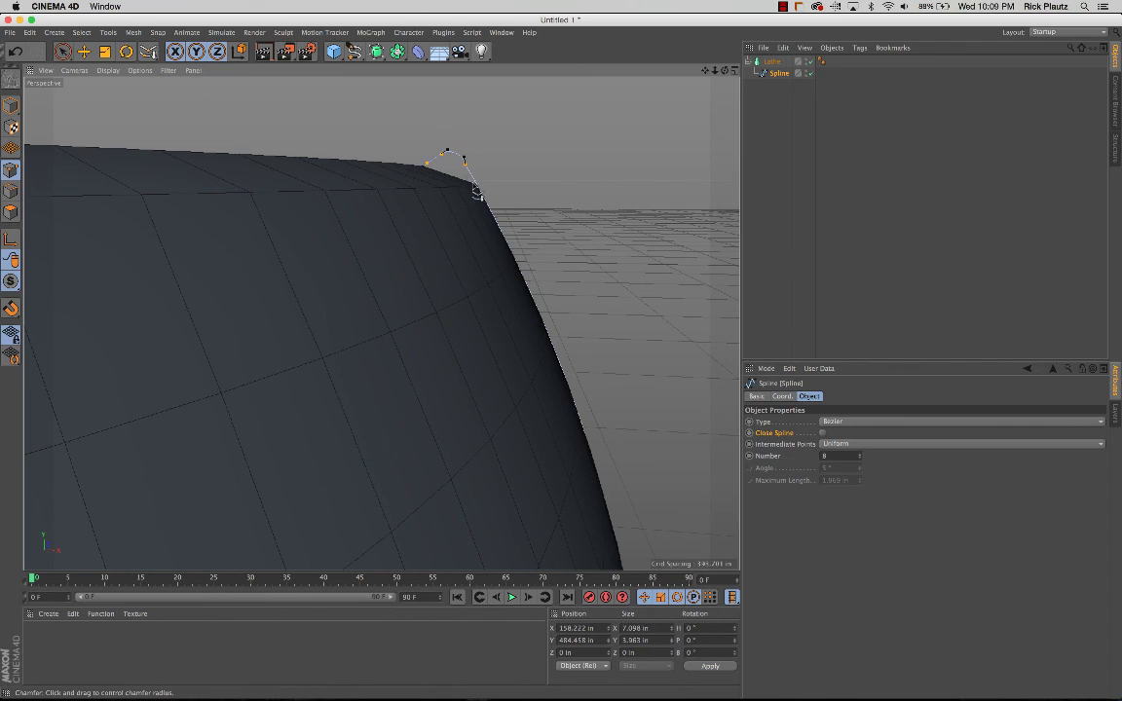
pyautogui.keyDown('alt'); pyautogui.moveTo(438, 175); pyautogui.dragTo(444, 202); pyautogui.keyUp('alt')
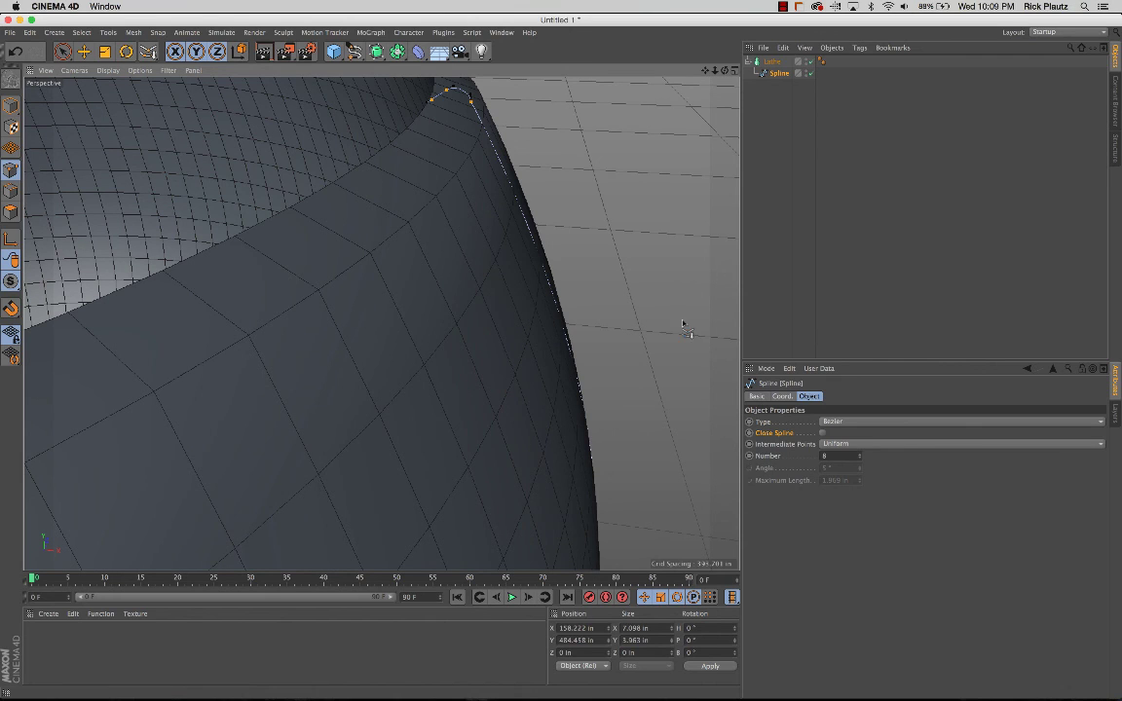
pyautogui.scroll(-1, 457, 156)
pyautogui.keyDown('alt'); pyautogui.moveTo(463, 239); pyautogui.dragTo(446, 276); pyautogui.keyUp('alt')
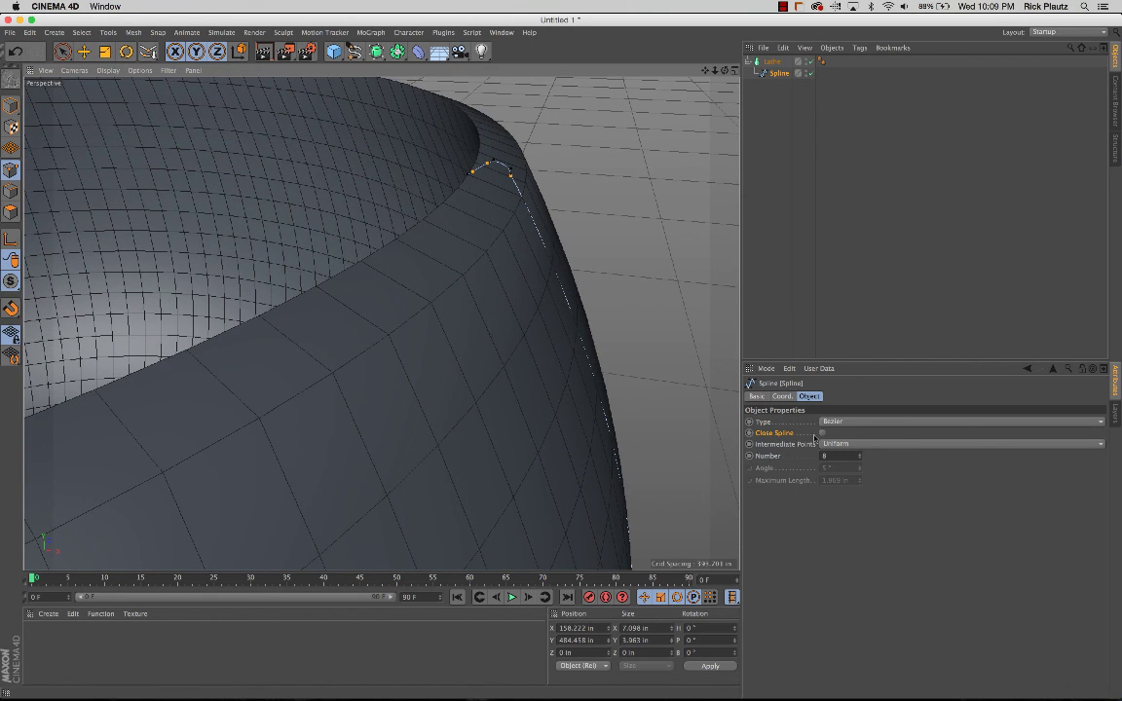
# Raise the spline's number of uniform intermediate points to 117 to smooth the rim.
pyautogui.moveTo(857, 456); pyautogui.dragTo(866, 390)
pyautogui.moveTo(859, 456); pyautogui.dragTo(859, 441)
pyautogui.keyDown('alt'); pyautogui.moveTo(474, 152); pyautogui.dragTo(501, 163, button='right'); pyautogui.keyUp('alt')
pyautogui.moveTo(496, 195)
pyautogui.keyDown('alt'); pyautogui.mouseDown()
pyautogui.moveTo(513, 198)
pyautogui.moveTo(488, 201)
pyautogui.mouseUp(); pyautogui.keyUp('alt')
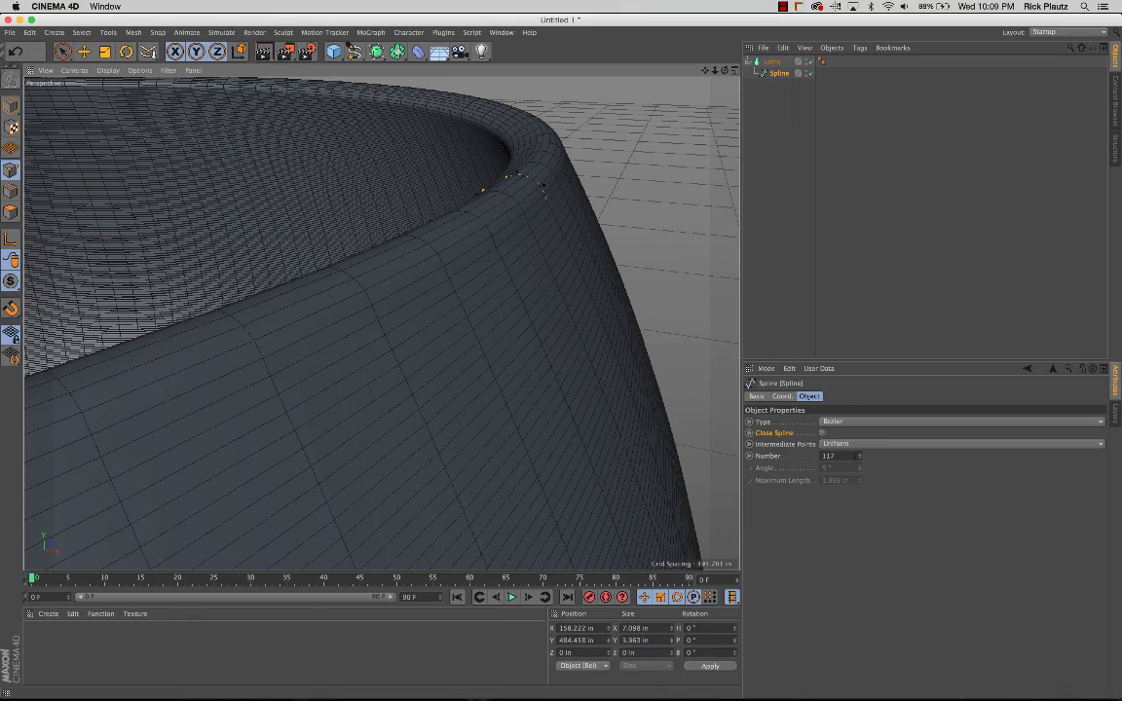
# Examine the mesh density over the whole goblet and around the bowl from several angles.
pyautogui.keyDown('alt'); pyautogui.moveTo(419, 264); pyautogui.dragTo(349, 333, button='right'); pyautogui.keyUp('alt')
pyautogui.keyDown('alt'); pyautogui.moveTo(381, 326); pyautogui.dragTo(462, 199, button='middle'); pyautogui.keyUp('alt')
pyautogui.keyDown('alt'); pyautogui.moveTo(433, 343); pyautogui.dragTo(362, 382); pyautogui.keyUp('alt')
pyautogui.keyDown('alt'); pyautogui.moveTo(435, 367); pyautogui.dragTo(386, 320); pyautogui.keyUp('alt')
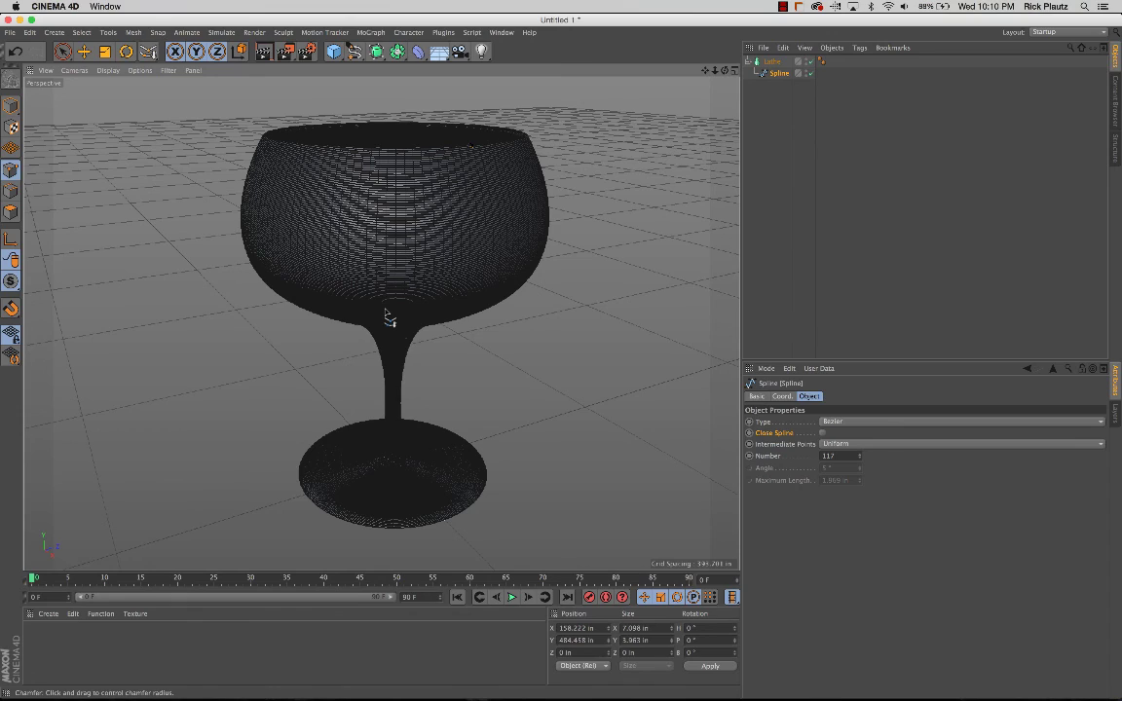
pyautogui.keyDown('alt'); pyautogui.moveTo(381, 291); pyautogui.dragTo(373, 276); pyautogui.keyUp('alt')
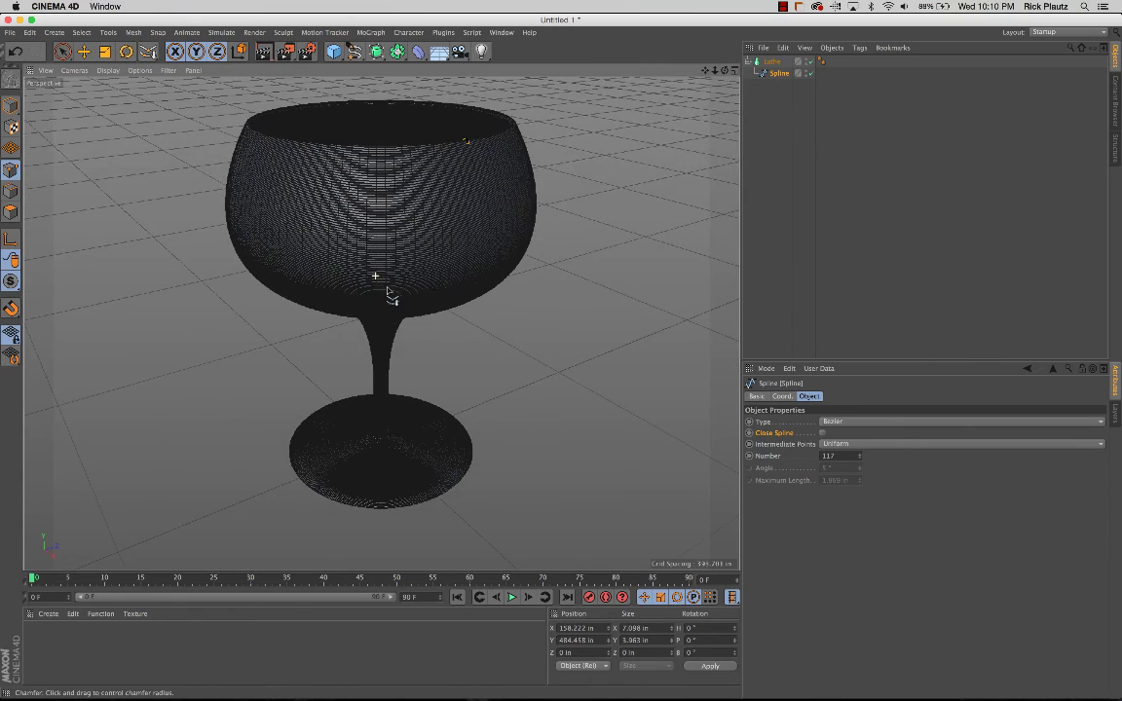
pyautogui.keyDown('alt'); pyautogui.moveTo(411, 248); pyautogui.dragTo(372, 251, button='right'); pyautogui.keyUp('alt')
pyautogui.keyDown('alt'); pyautogui.moveTo(374, 259); pyautogui.dragTo(425, 220); pyautogui.keyUp('alt')
pyautogui.keyDown('alt'); pyautogui.moveTo(337, 185); pyautogui.dragTo(376, 218, button='right'); pyautogui.keyUp('alt')
pyautogui.keyDown('alt'); pyautogui.moveTo(376, 218); pyautogui.dragTo(420, 261); pyautogui.keyUp('alt')
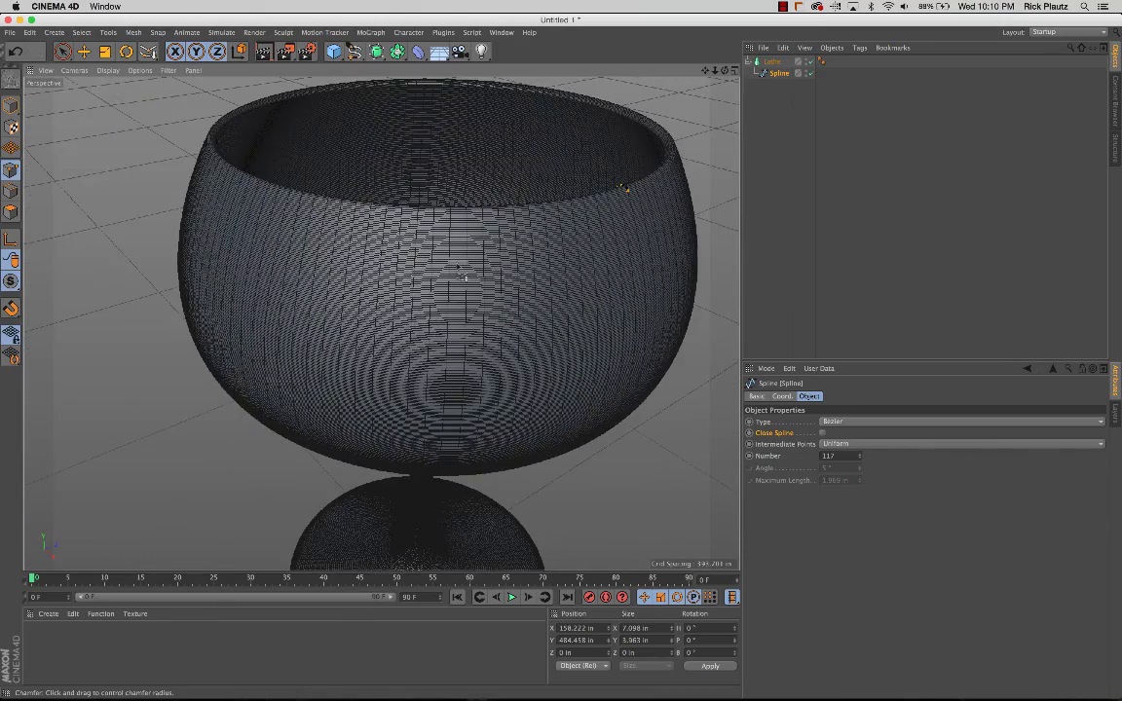
pyautogui.keyDown('alt'); pyautogui.moveTo(472, 258); pyautogui.dragTo(424, 270, button='right'); pyautogui.keyUp('alt')
pyautogui.keyDown('alt'); pyautogui.moveTo(424, 270); pyautogui.dragTo(450, 308); pyautogui.keyUp('alt')
pyautogui.keyDown('alt'); pyautogui.moveTo(450, 308); pyautogui.dragTo(419, 309, button='right'); pyautogui.keyUp('alt')
pyautogui.keyDown('alt'); pyautogui.moveTo(420, 313); pyautogui.dragTo(387, 271); pyautogui.keyUp('alt')
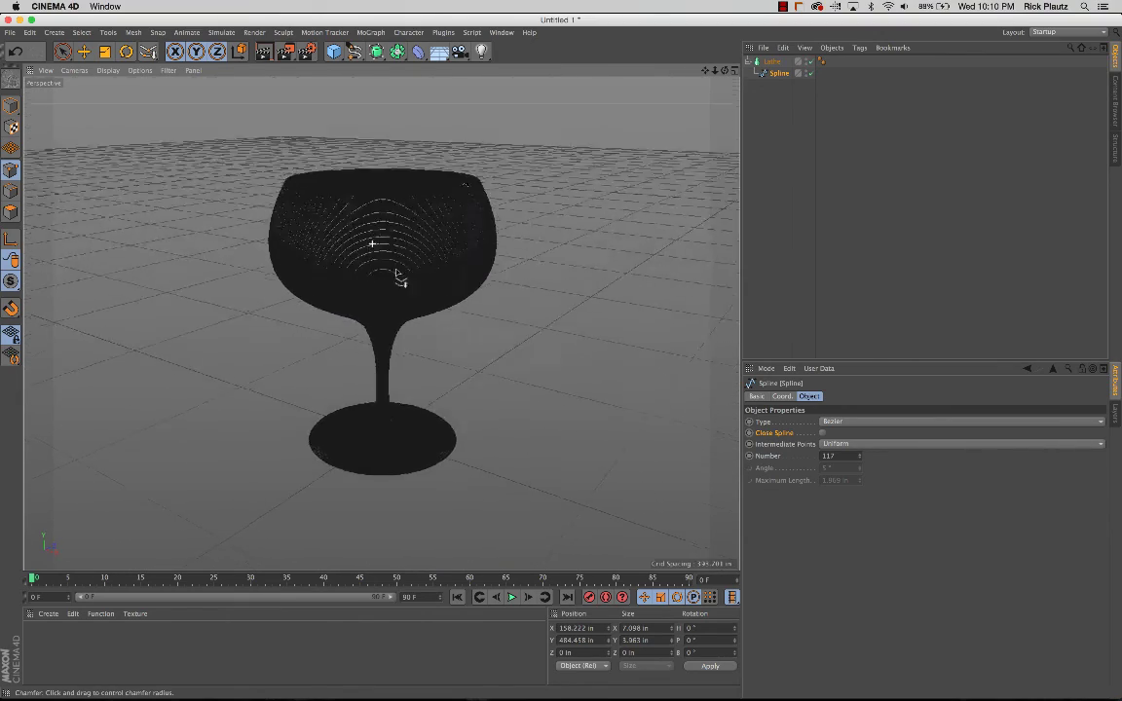
# View the full goblet outline in the front view, then return to the perspective view.
pyautogui.press('F4')
pyautogui.scroll(-3, 375, 378)
pyautogui.keyDown('alt'); pyautogui.moveTo(387, 349); pyautogui.dragTo(421, 181, button='middle'); pyautogui.keyUp('alt')
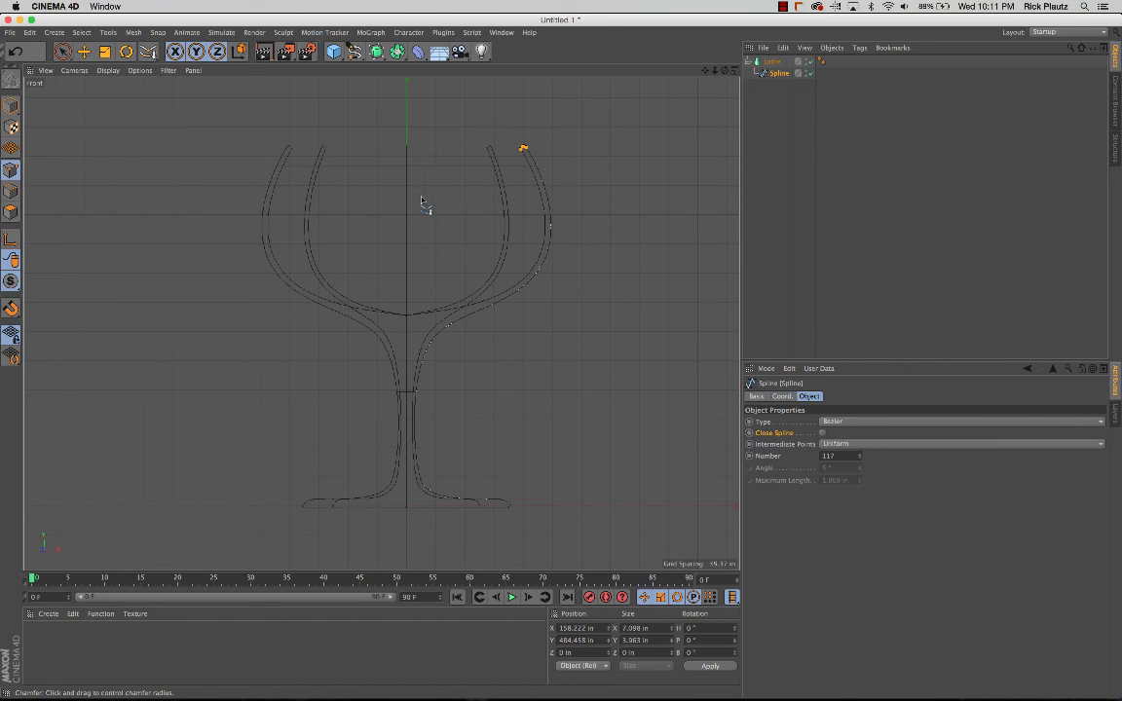
pyautogui.keyDown('alt'); pyautogui.moveTo(362, 273); pyautogui.dragTo(383, 309, button='middle'); pyautogui.keyUp('alt')
pyautogui.click(733, 70)
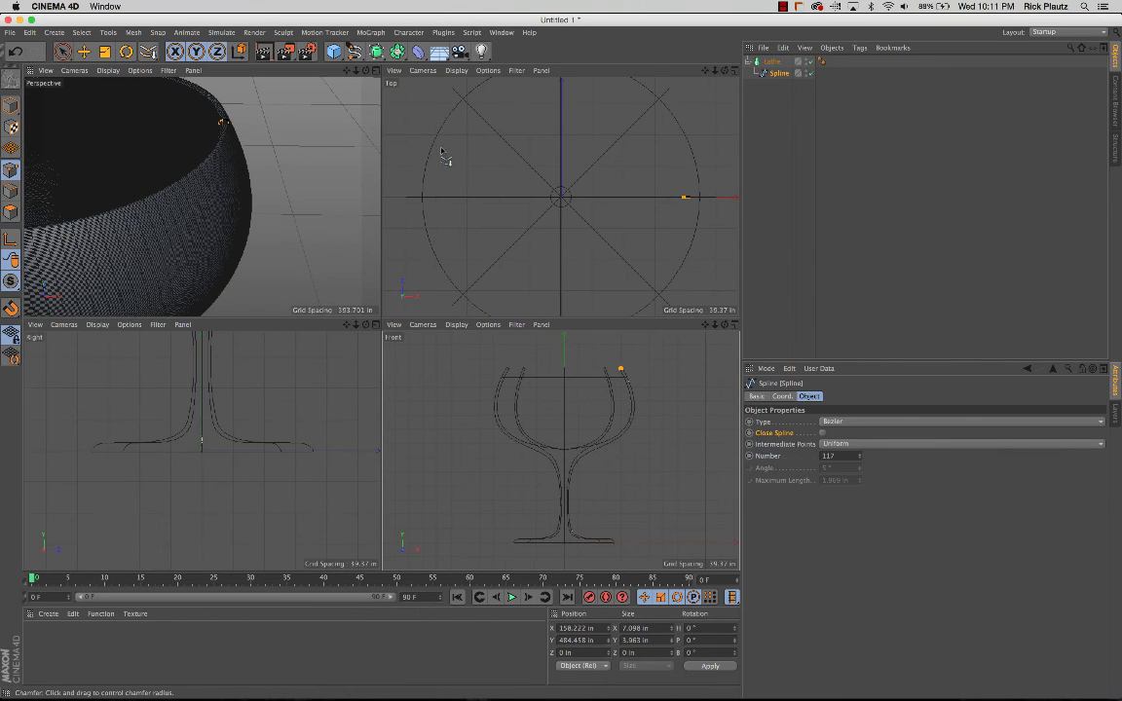
pyautogui.middleClick(343, 70)
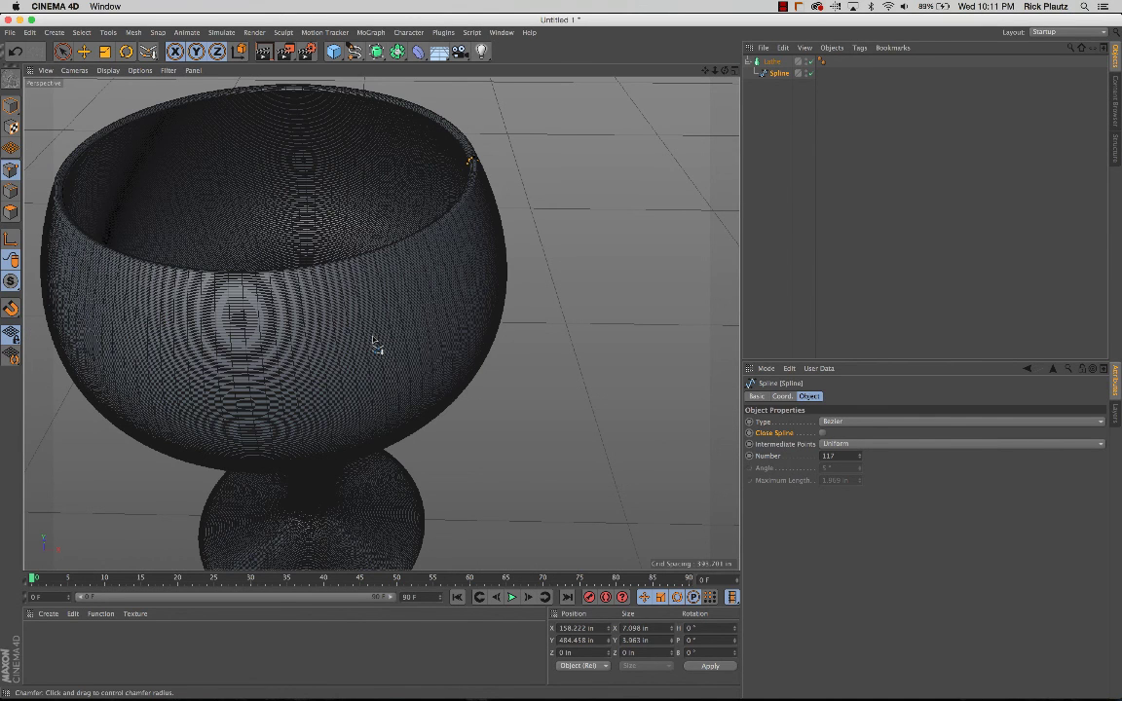
# Switch the profile spline's intermediate points from Uniform to Adaptive.
pyautogui.keyDown('alt'); pyautogui.moveTo(292, 331); pyautogui.dragTo(399, 292); pyautogui.keyUp('alt')
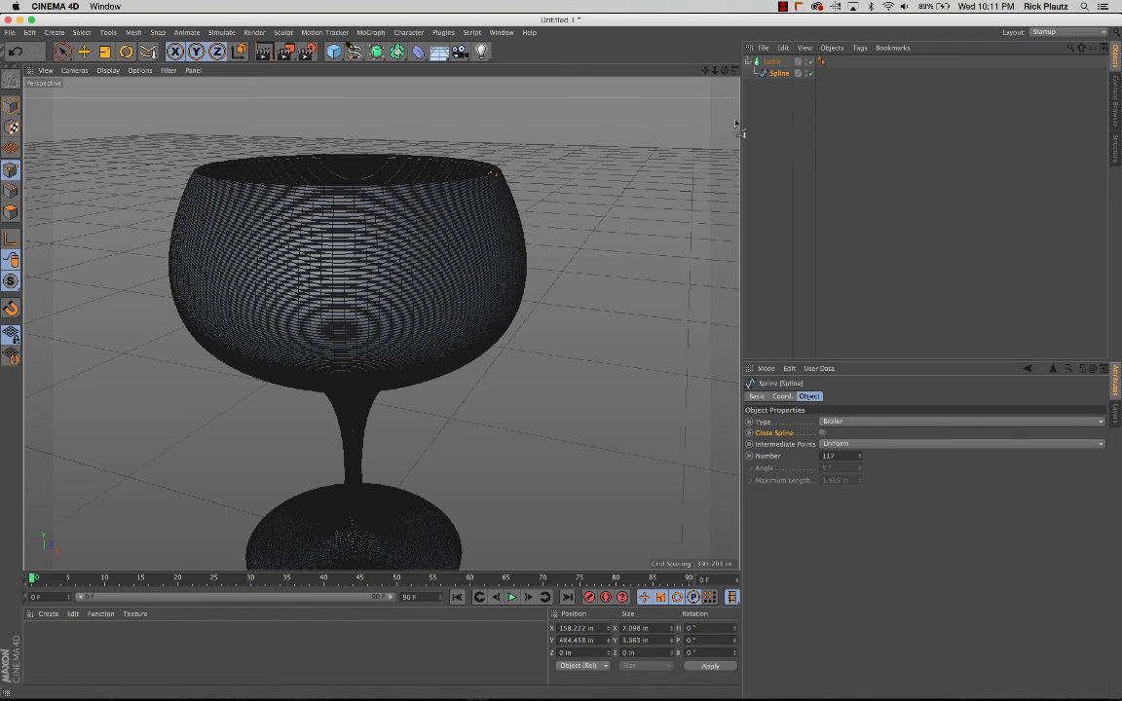
pyautogui.moveTo(305, 254)
pyautogui.keyDown('alt'); pyautogui.mouseDown()
pyautogui.moveTo(268, 244)
pyautogui.moveTo(283, 218)
pyautogui.moveTo(302, 234)
pyautogui.mouseUp(); pyautogui.keyUp('alt')
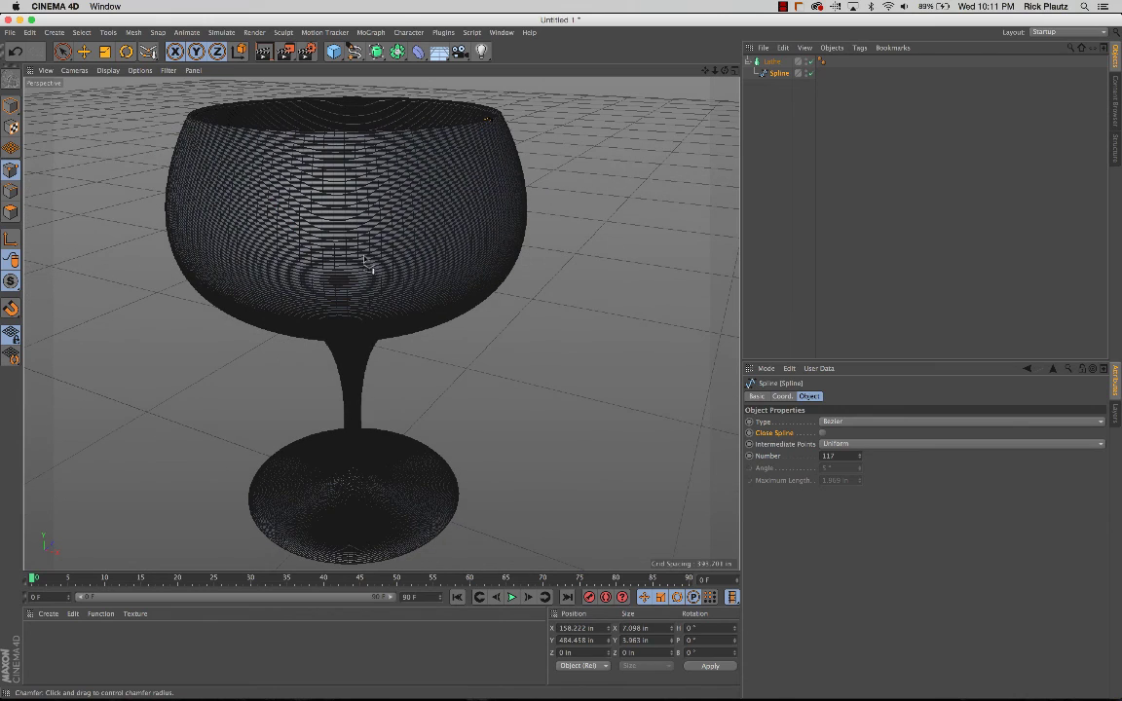
pyautogui.click(930, 444)
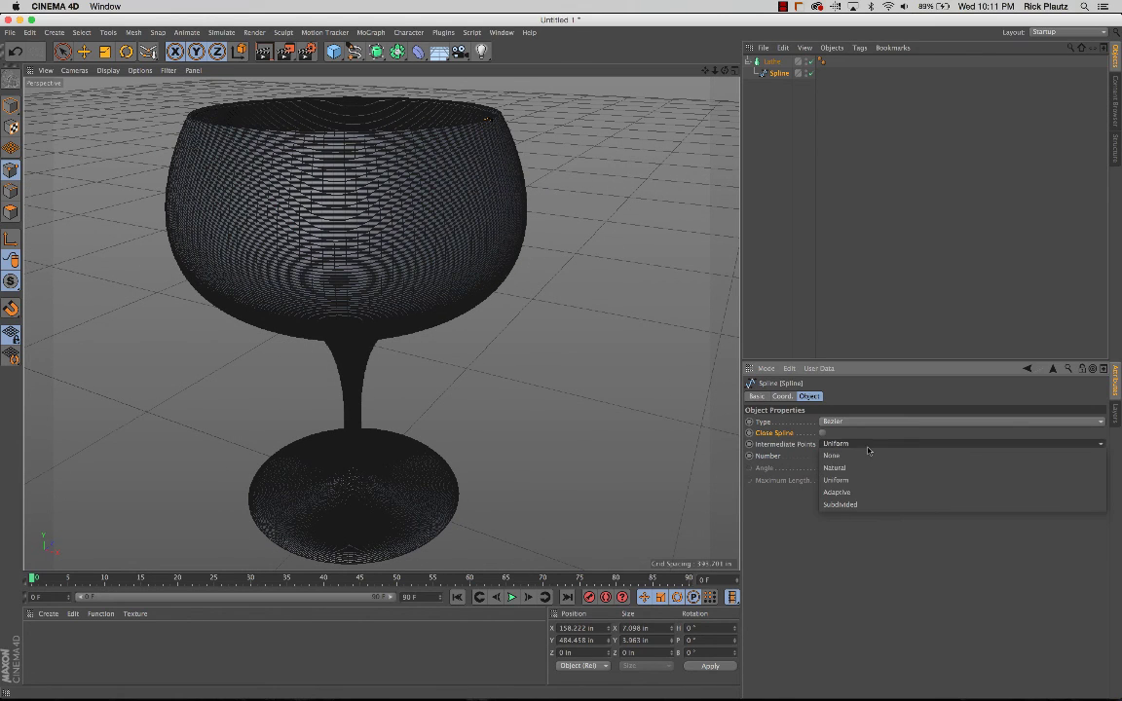
pyautogui.click(933, 493)
# Lower the adaptive intermediate points' angle to 0° for a finer goblet mesh.
pyautogui.scroll(2, 380, 323)
pyautogui.keyDown('alt'); pyautogui.moveTo(341, 197); pyautogui.dragTo(345, 232); pyautogui.keyUp('alt')
pyautogui.keyDown('alt'); pyautogui.moveTo(342, 187); pyautogui.dragTo(399, 285, button='middle'); pyautogui.keyUp('alt')
pyautogui.keyDown('alt'); pyautogui.moveTo(402, 290); pyautogui.dragTo(453, 282); pyautogui.keyUp('alt')
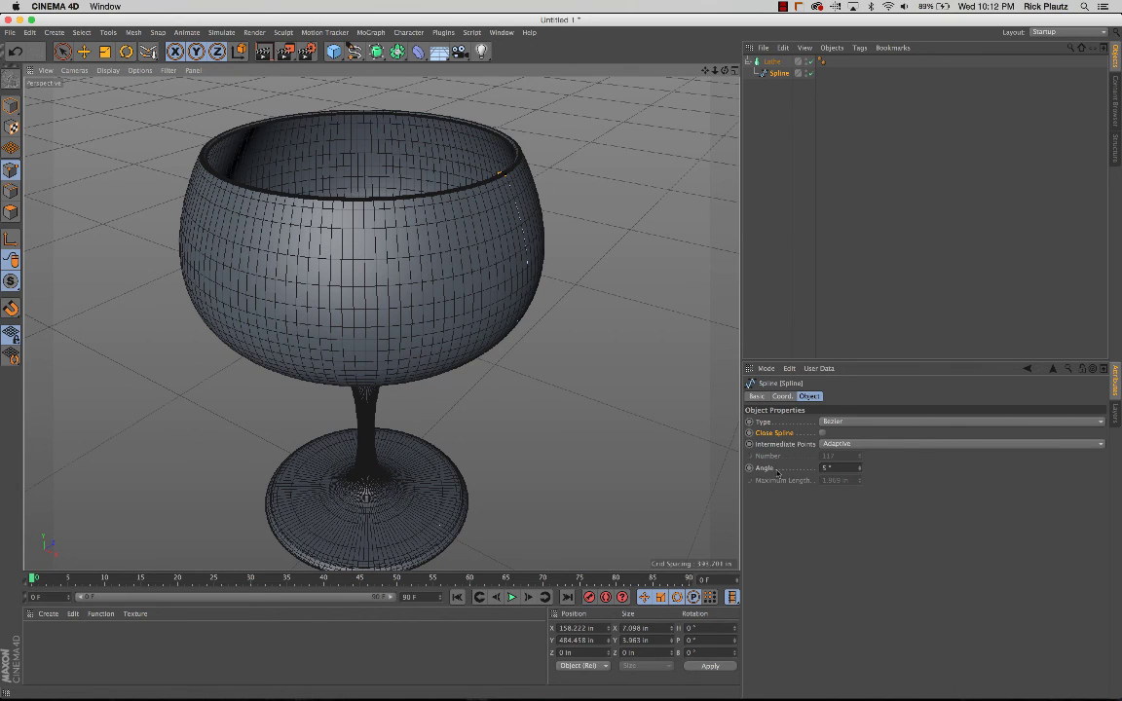
pyautogui.moveTo(860, 471); pyautogui.dragTo(861, 499)
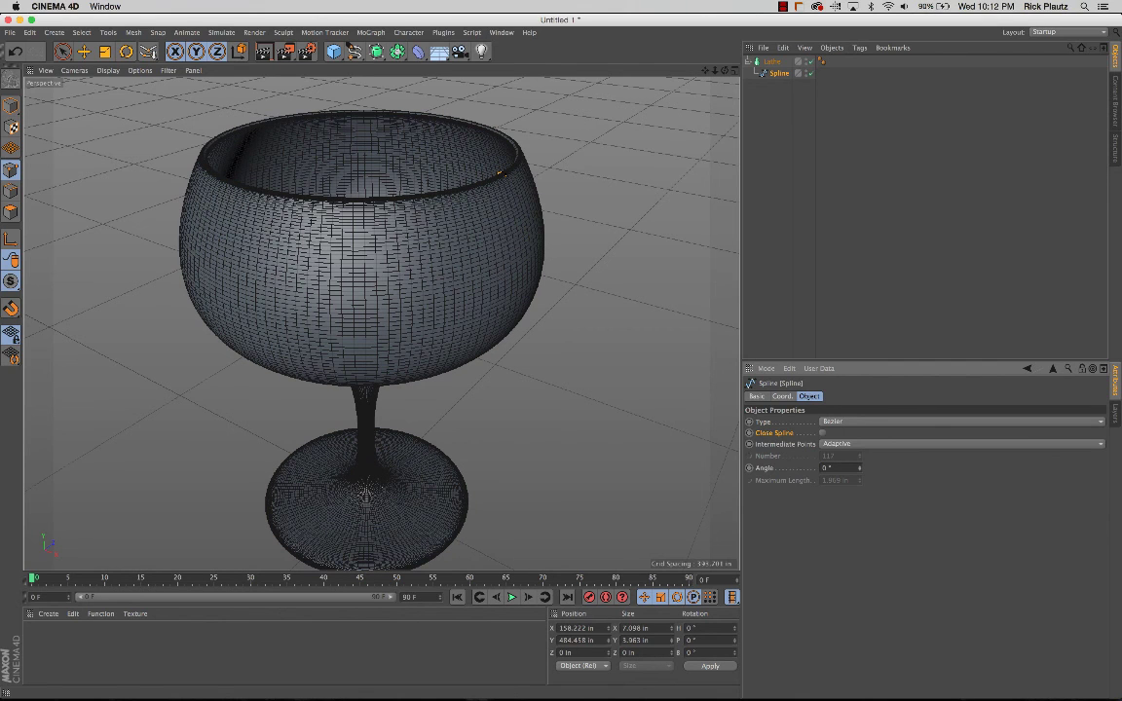
# Examine the adaptive mesh around the bowl and rim, both up close and from different angles.
pyautogui.keyDown('alt'); pyautogui.moveTo(370, 331); pyautogui.dragTo(453, 405); pyautogui.keyUp('alt')
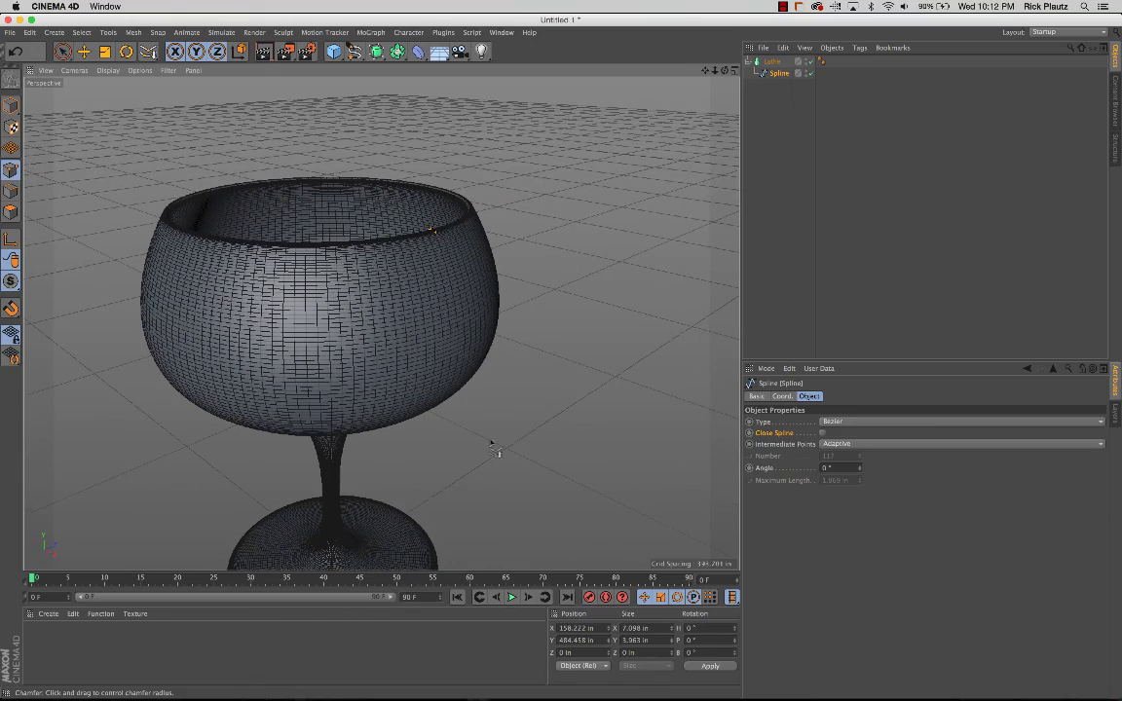
pyautogui.keyDown('alt'); pyautogui.moveTo(273, 309); pyautogui.dragTo(341, 312); pyautogui.keyUp('alt')
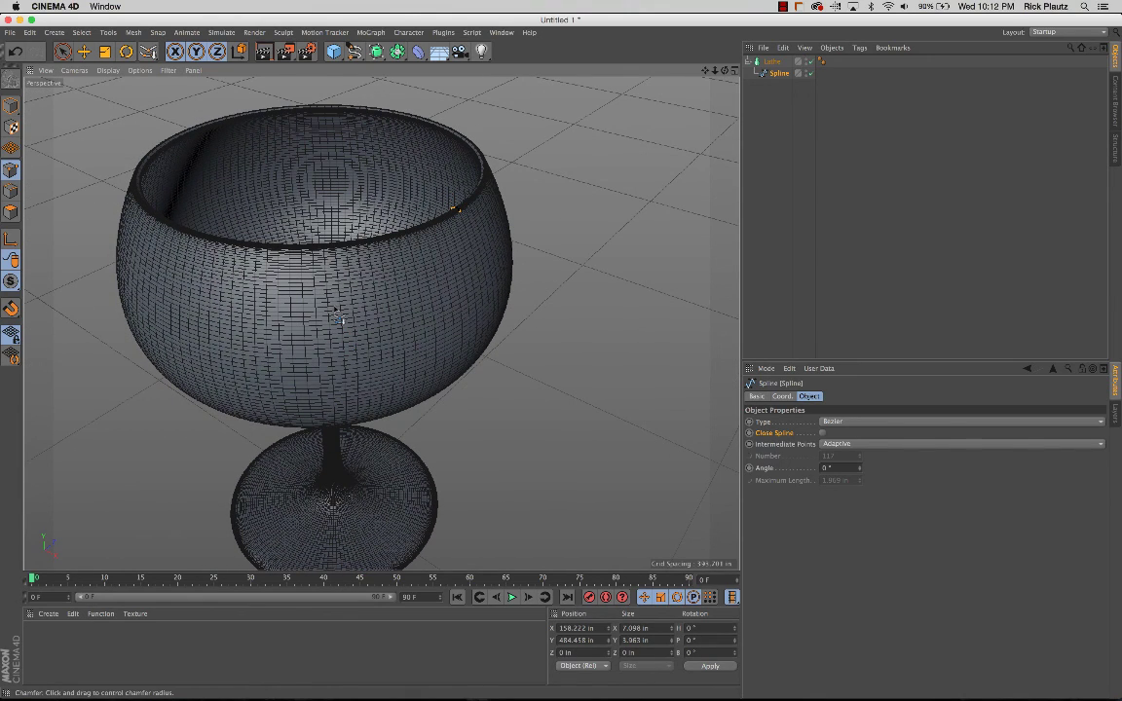
pyautogui.keyDown('alt'); pyautogui.moveTo(344, 291); pyautogui.dragTo(428, 301, button='right'); pyautogui.keyUp('alt')
pyautogui.keyDown('alt'); pyautogui.moveTo(356, 253); pyautogui.dragTo(459, 243); pyautogui.keyUp('alt')
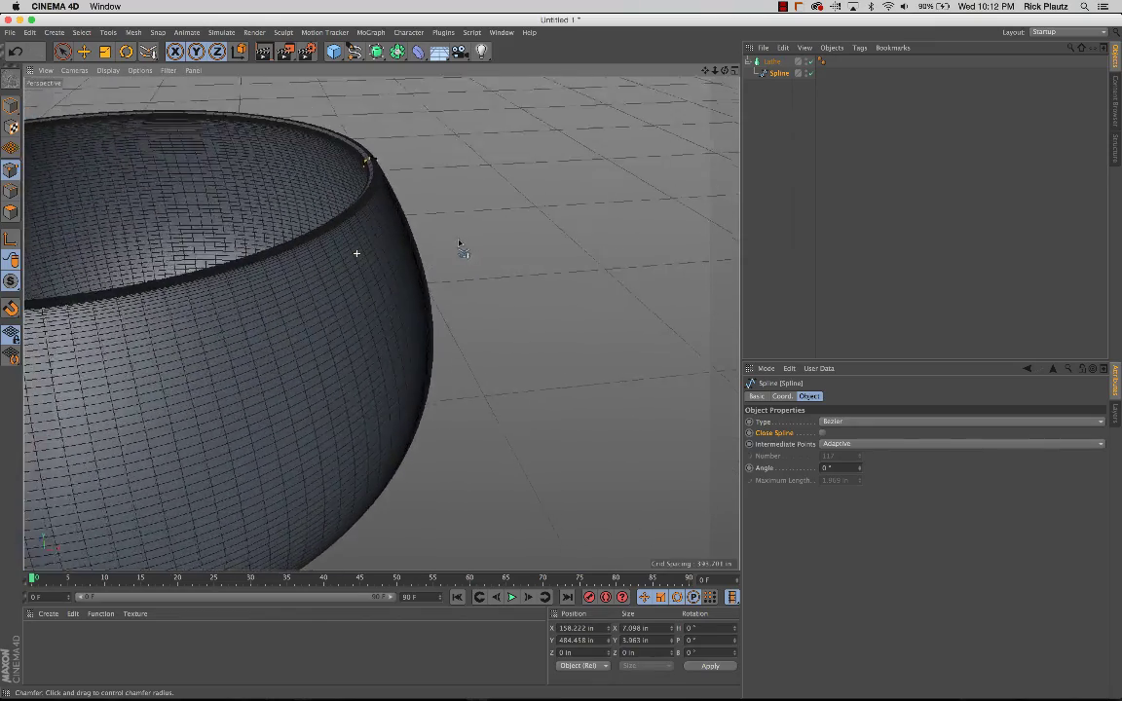
pyautogui.scroll(-10, 458, 241)
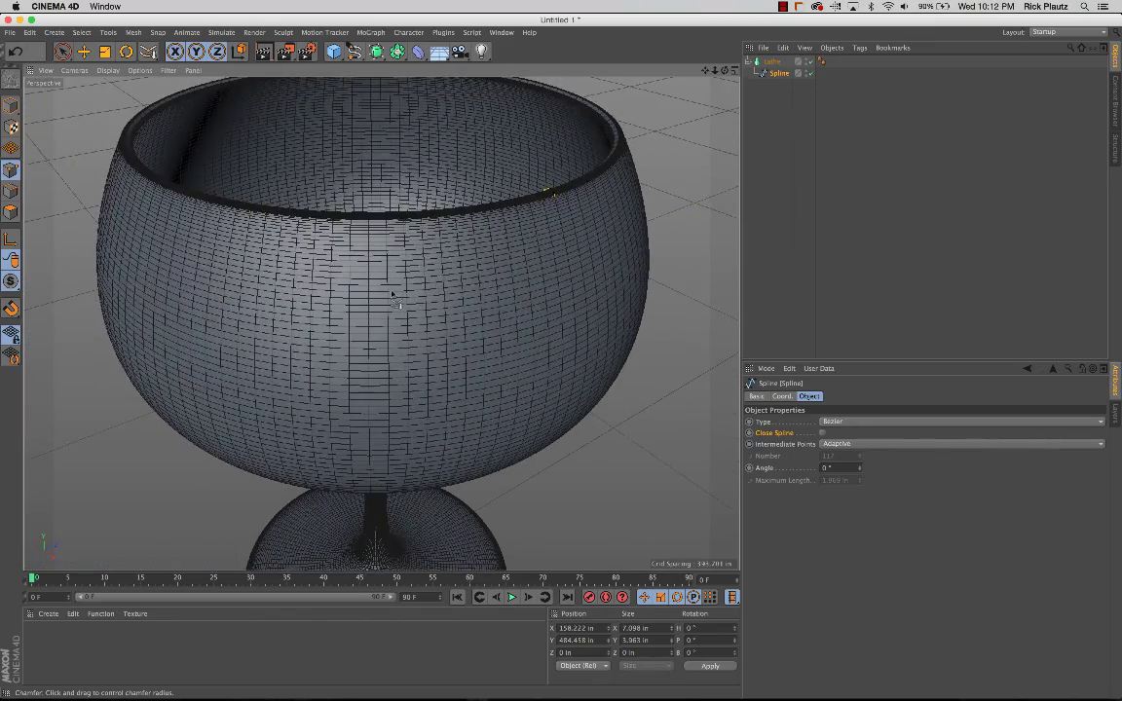
pyautogui.keyDown('alt'); pyautogui.moveTo(381, 324); pyautogui.dragTo(381, 299, button='middle'); pyautogui.keyUp('alt')
pyautogui.keyDown('alt'); pyautogui.moveTo(380, 299); pyautogui.dragTo(362, 292, button='right'); pyautogui.keyUp('alt')
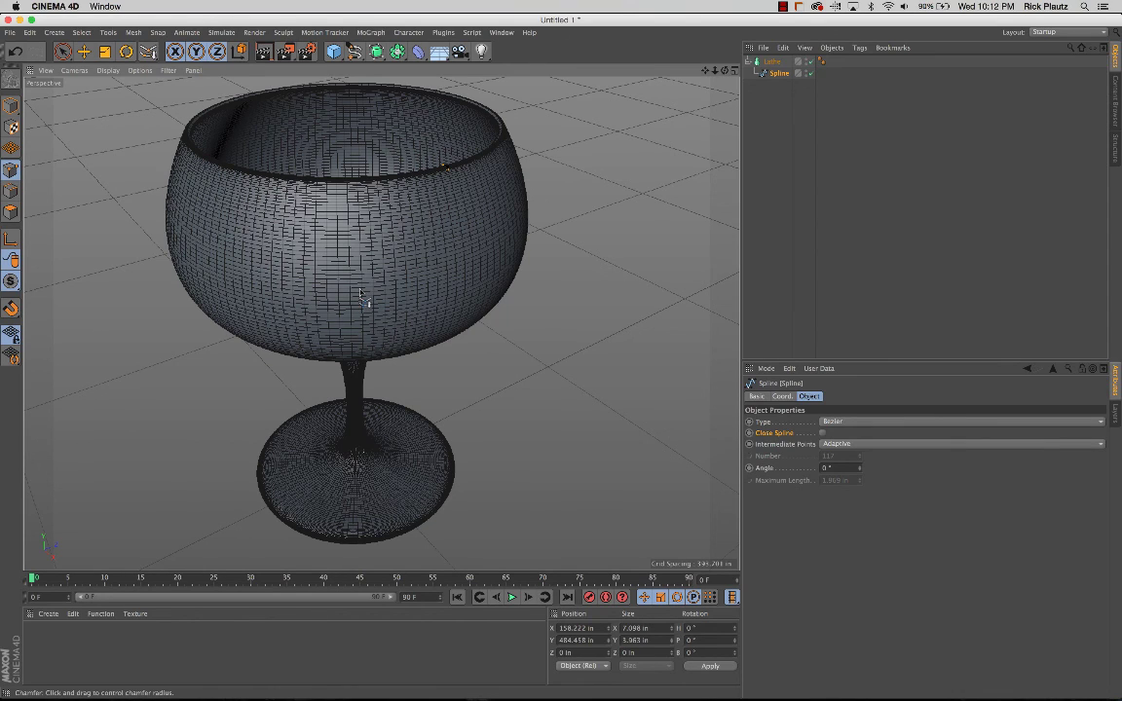
# Review the whole goblet's mesh in perspective and show its profile outline in the maximized front view.
pyautogui.scroll(-3, 383, 272)
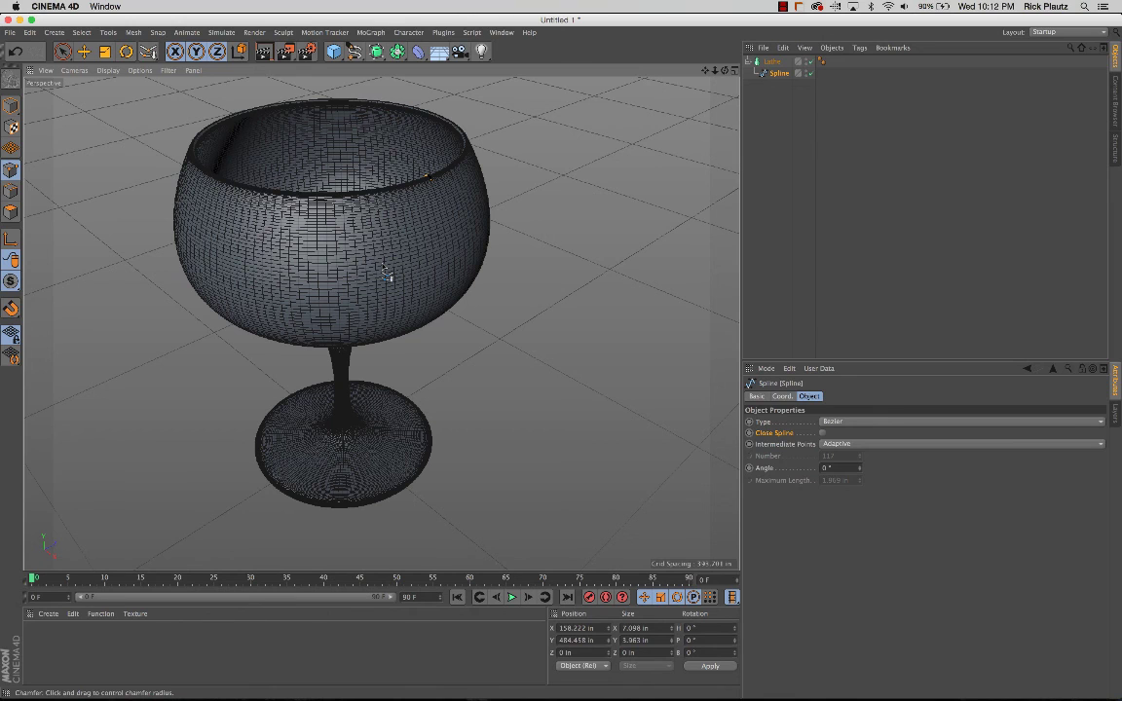
pyautogui.scroll(-1, 395, 266)
pyautogui.keyDown('alt'); pyautogui.moveTo(381, 259); pyautogui.dragTo(425, 281, button='middle'); pyautogui.keyUp('alt')
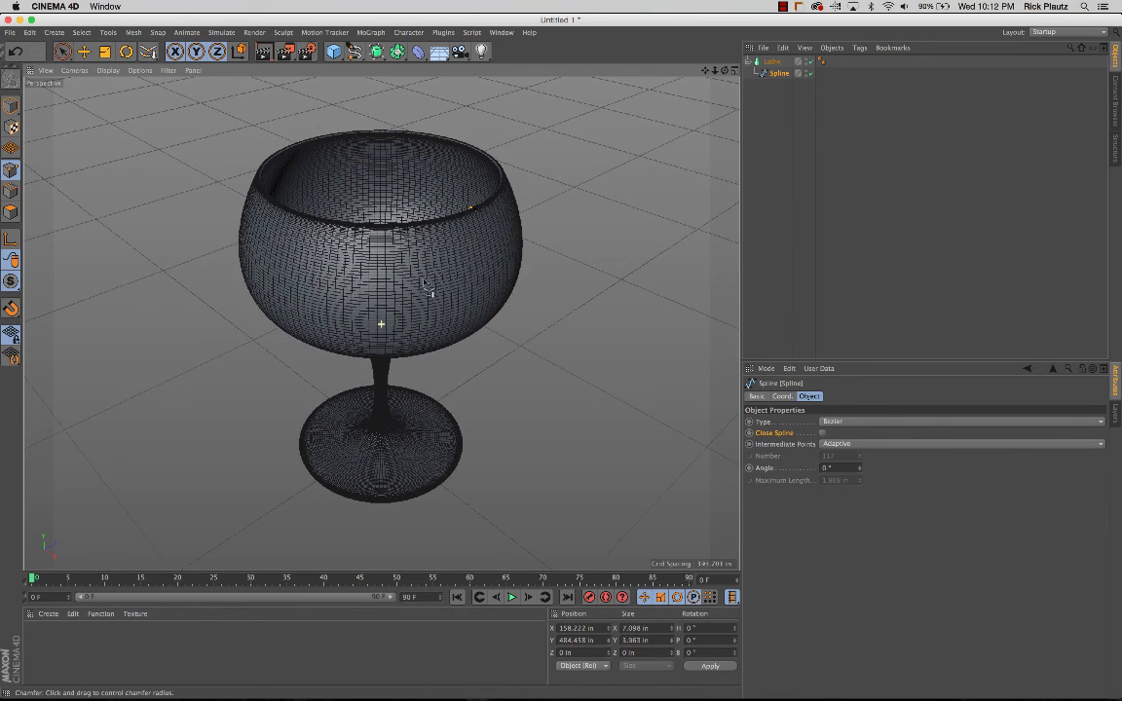
pyautogui.keyDown('alt'); pyautogui.moveTo(415, 274); pyautogui.dragTo(423, 271); pyautogui.keyUp('alt')
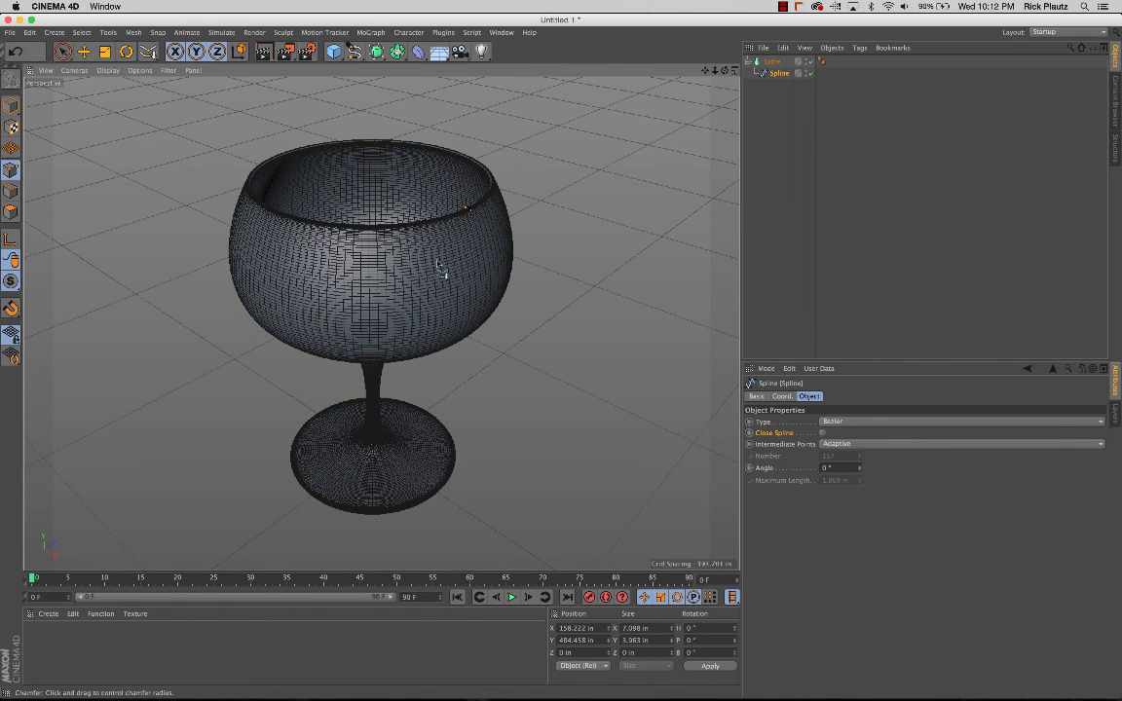
pyautogui.keyDown('alt'); pyautogui.moveTo(436, 195); pyautogui.dragTo(495, 262); pyautogui.keyUp('alt')
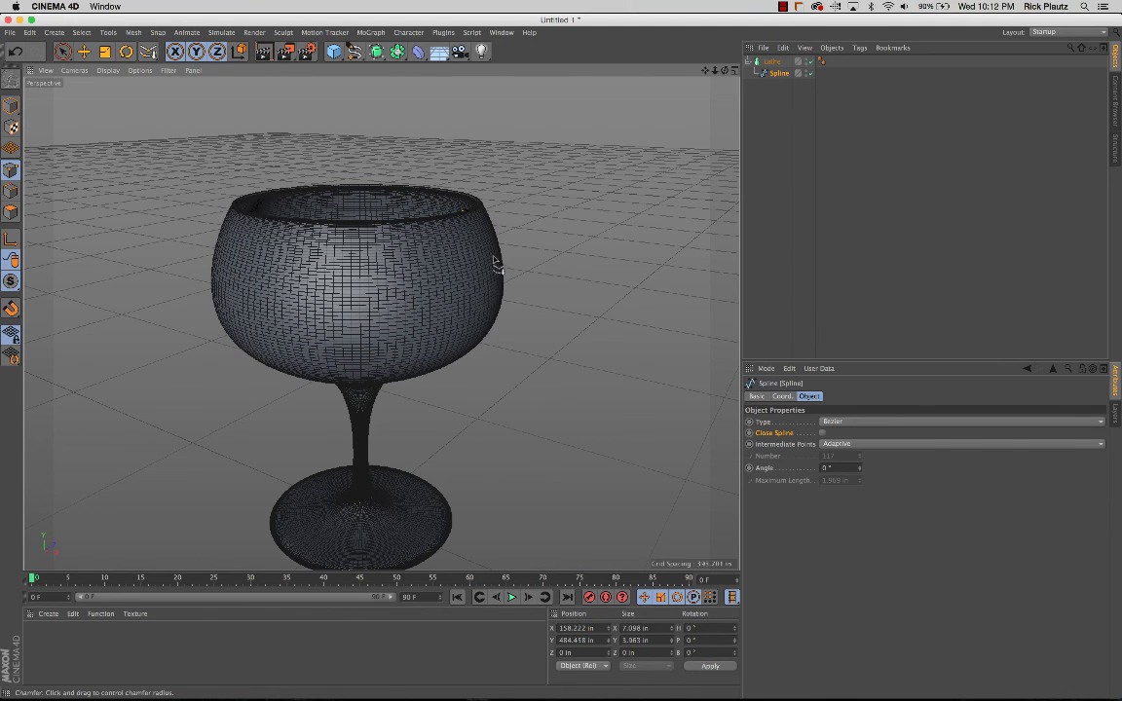
pyautogui.click(734, 71)
pyautogui.click(734, 325)
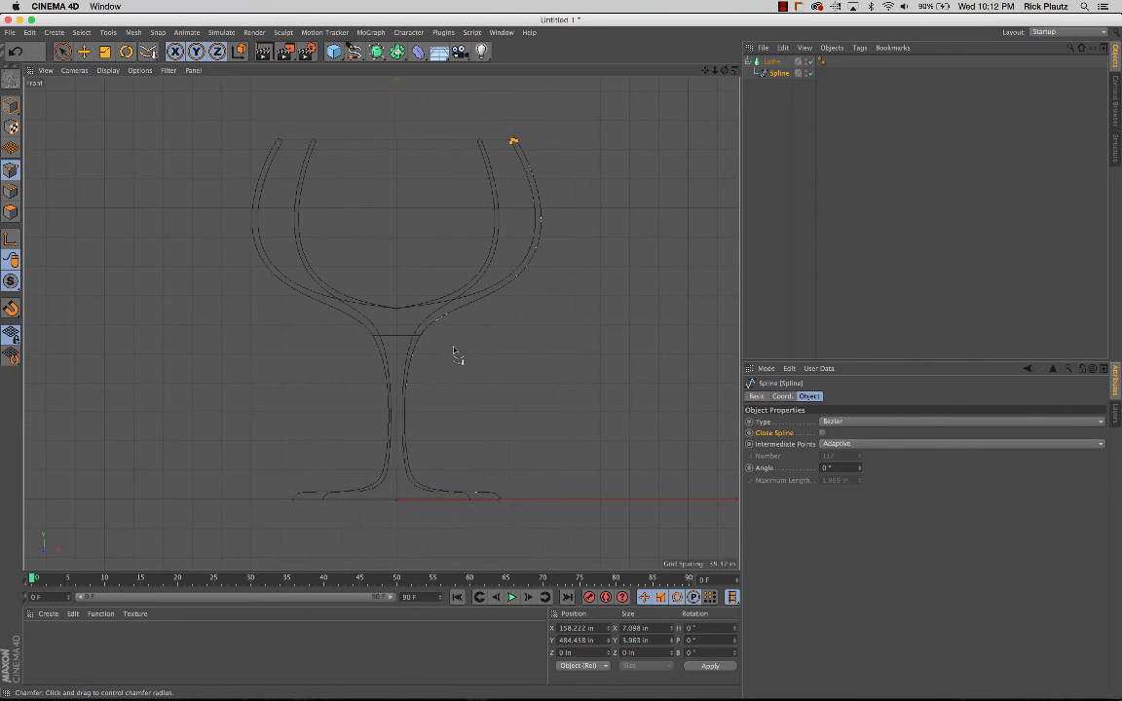